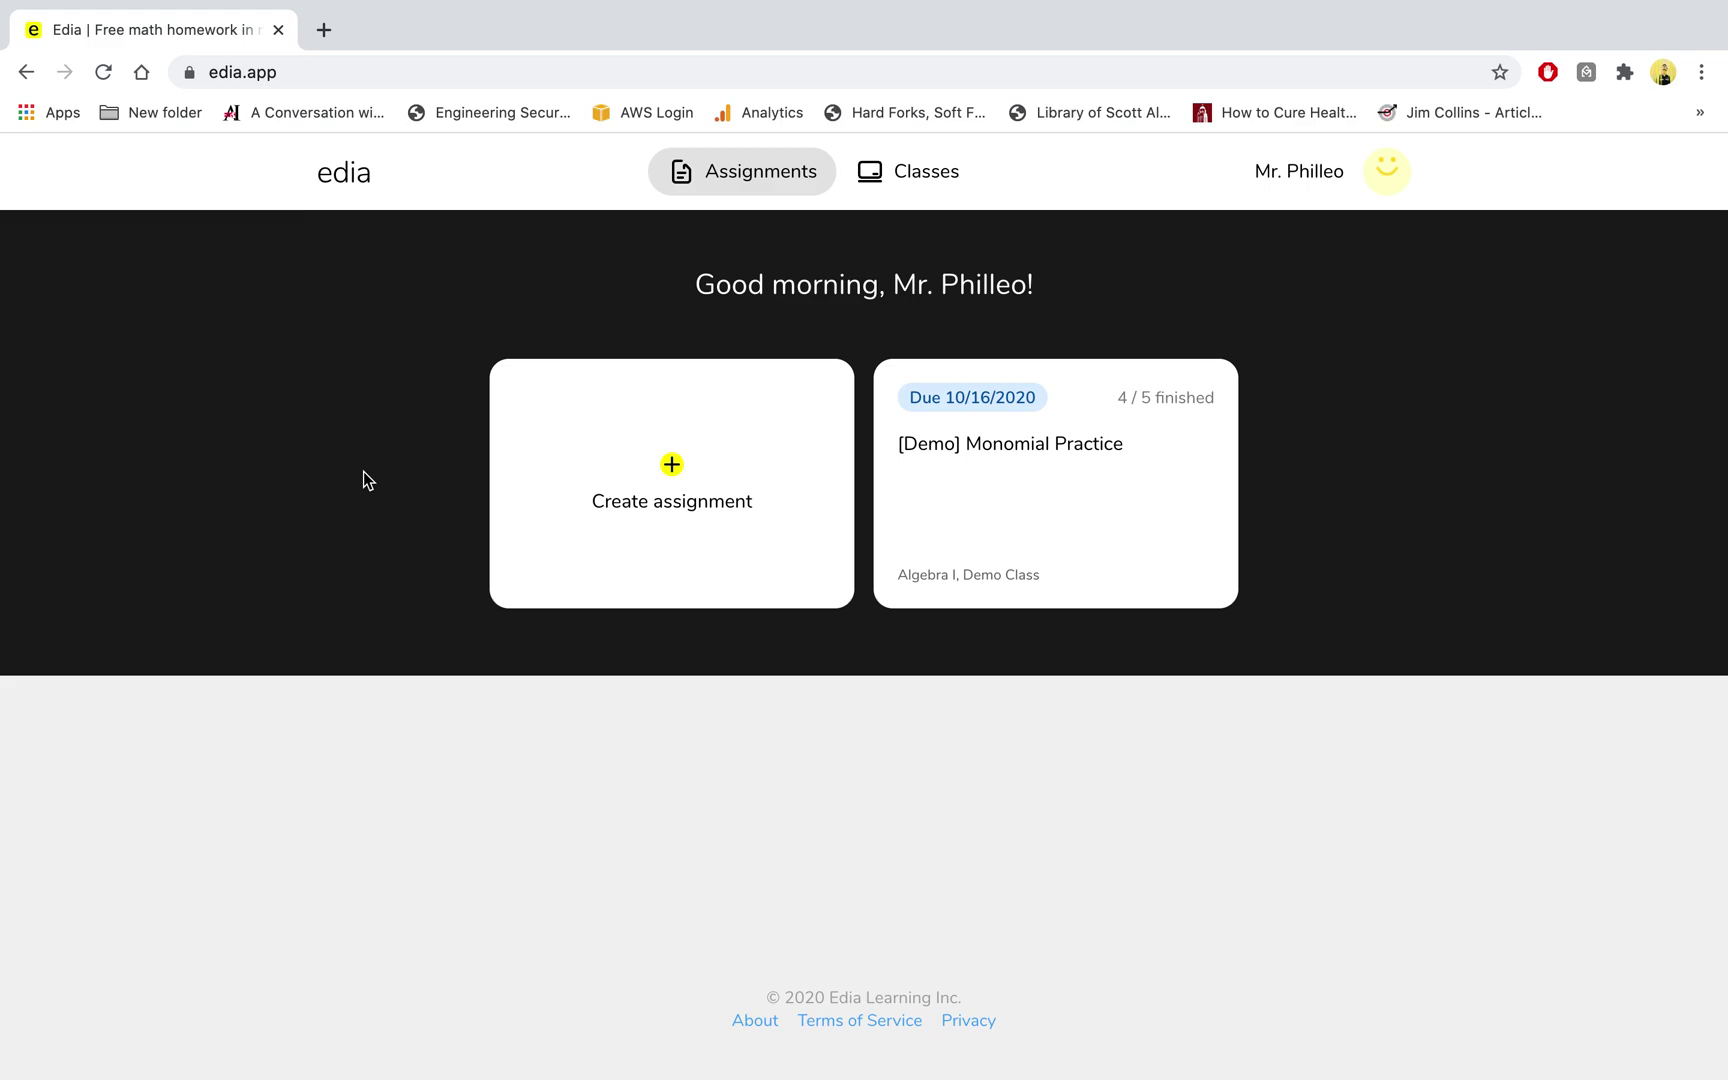
Start creating a new assignment and look through the Algebra I topic list
click(679, 538)
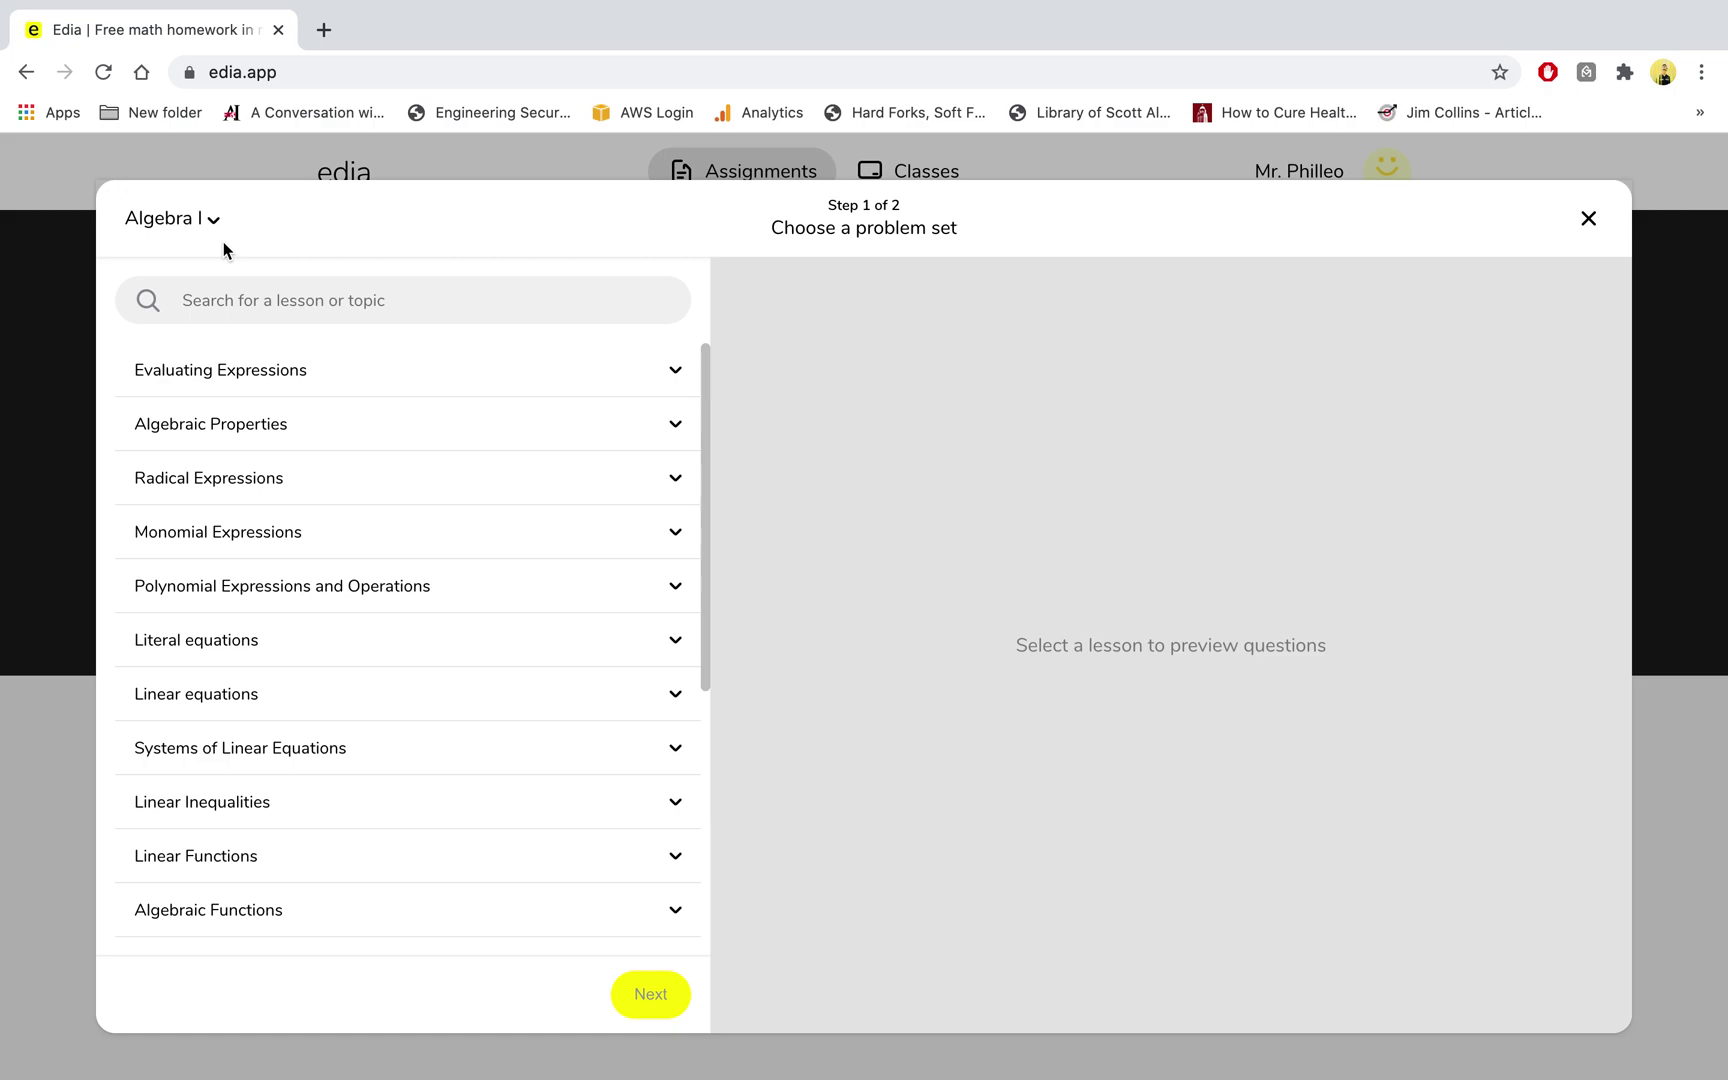
scroll(270, 588, down, 2)
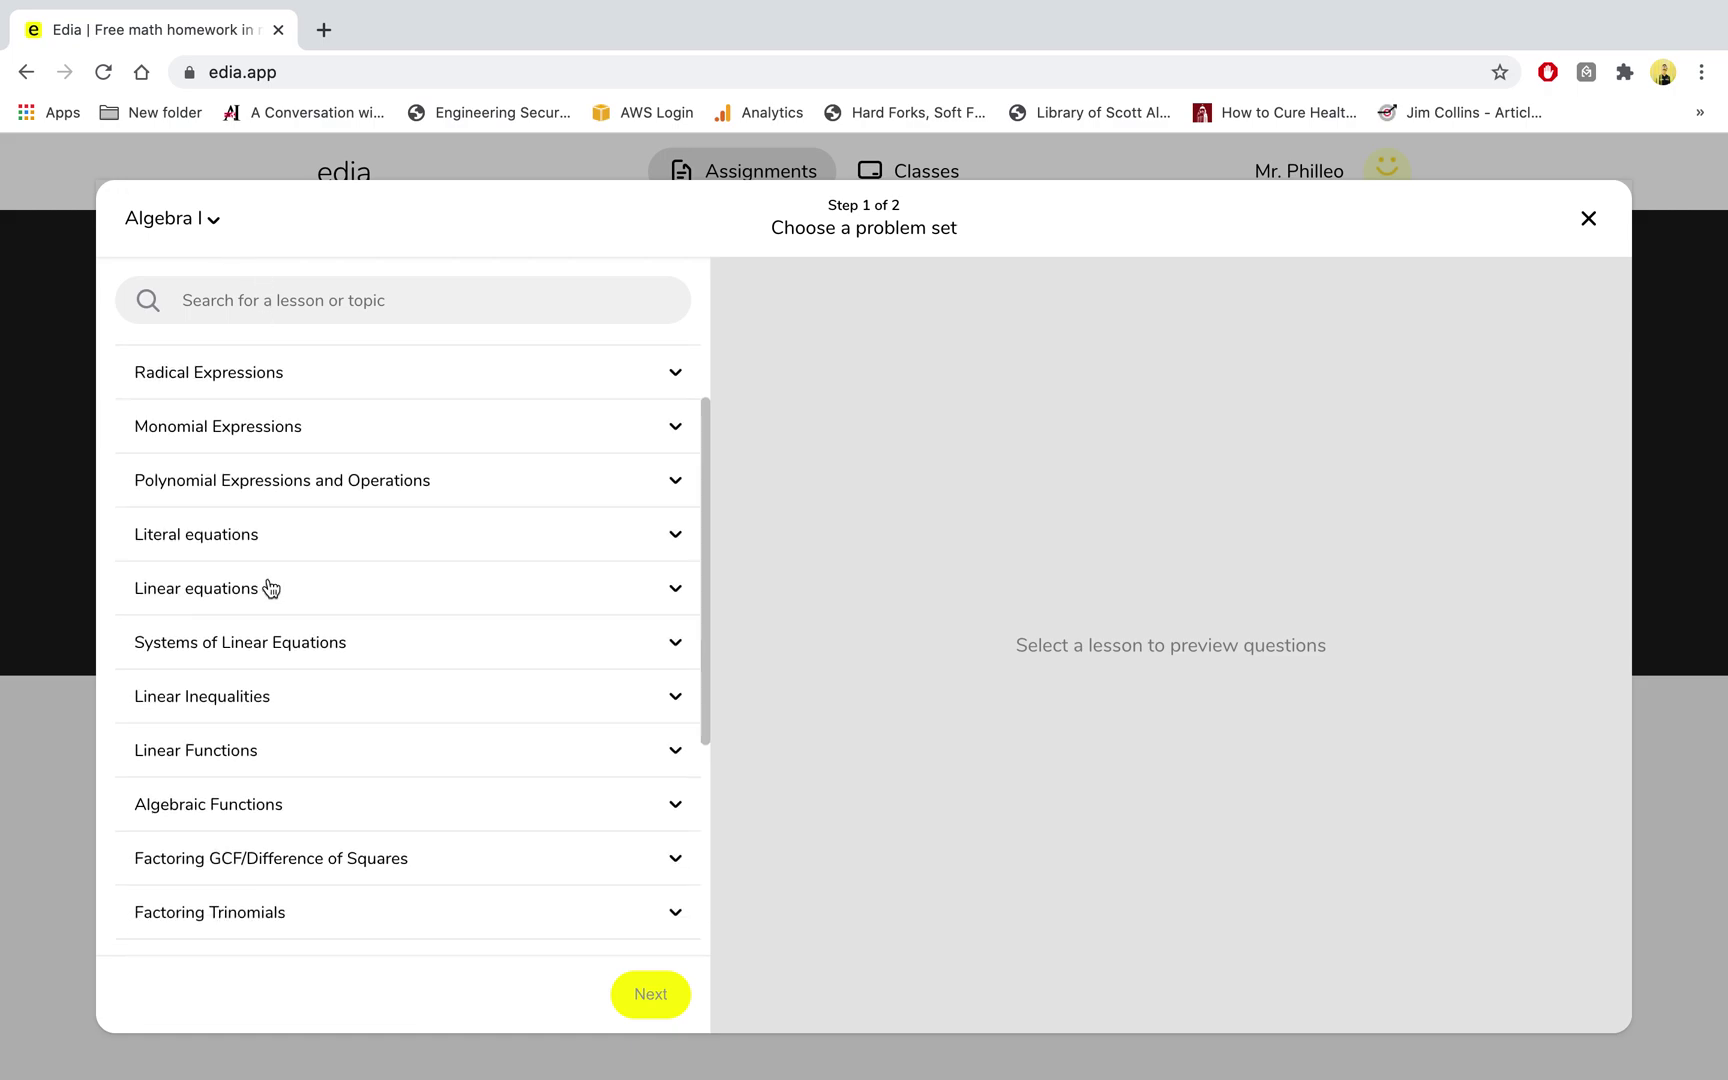
scroll(270, 588, down, 4)
scroll(270, 588, up, 2)
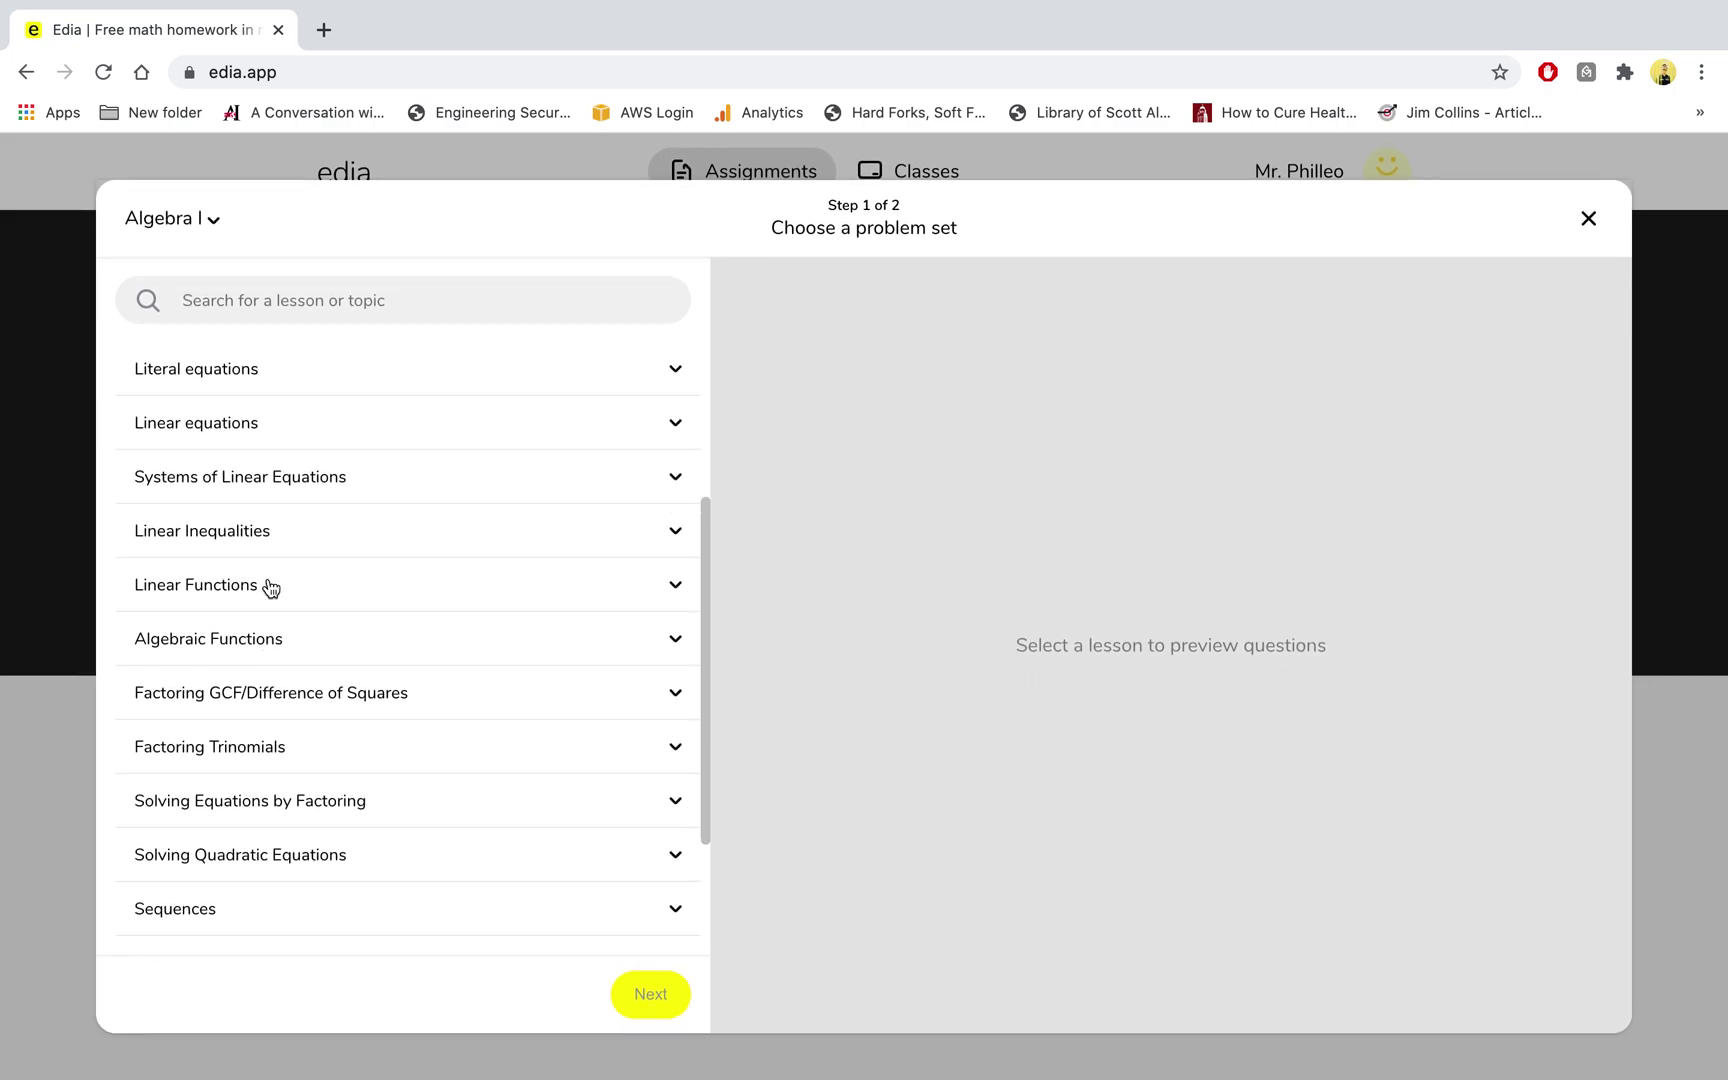
scroll(270, 588, up, 3)
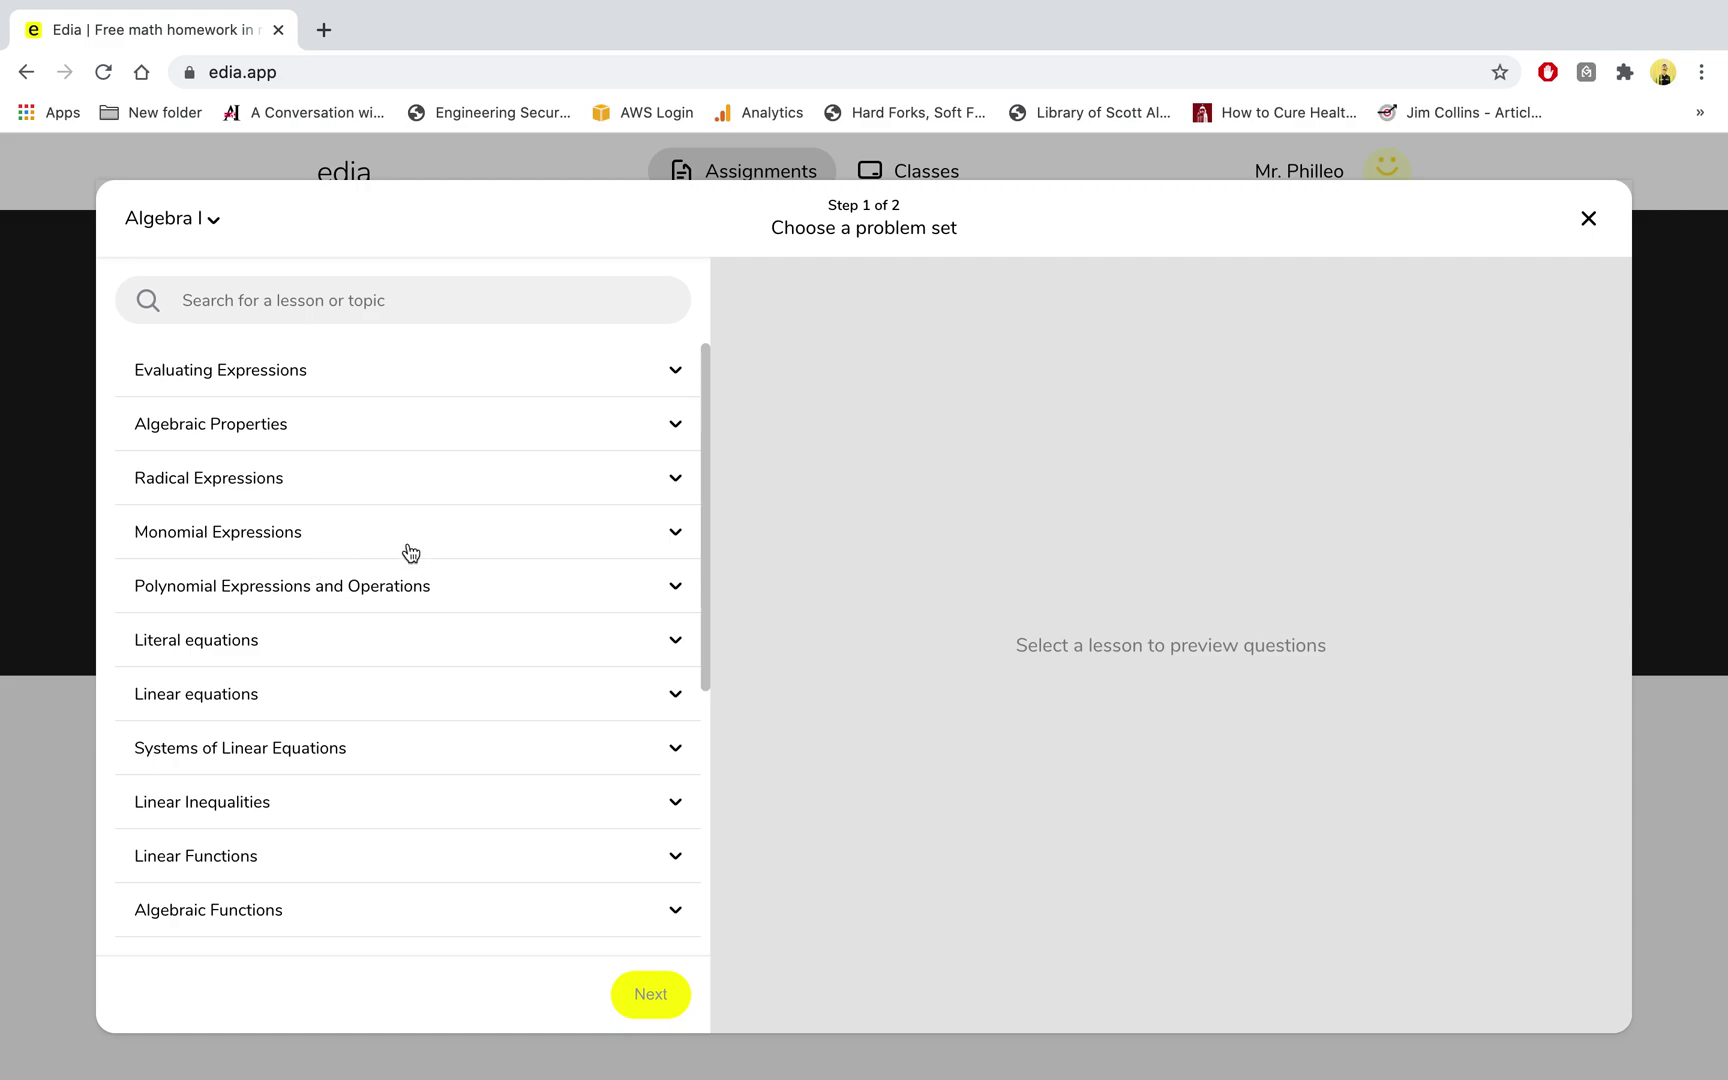
Examine the lessons under Radical Expressions and the list of available courses, keeping Algebra I
click(340, 486)
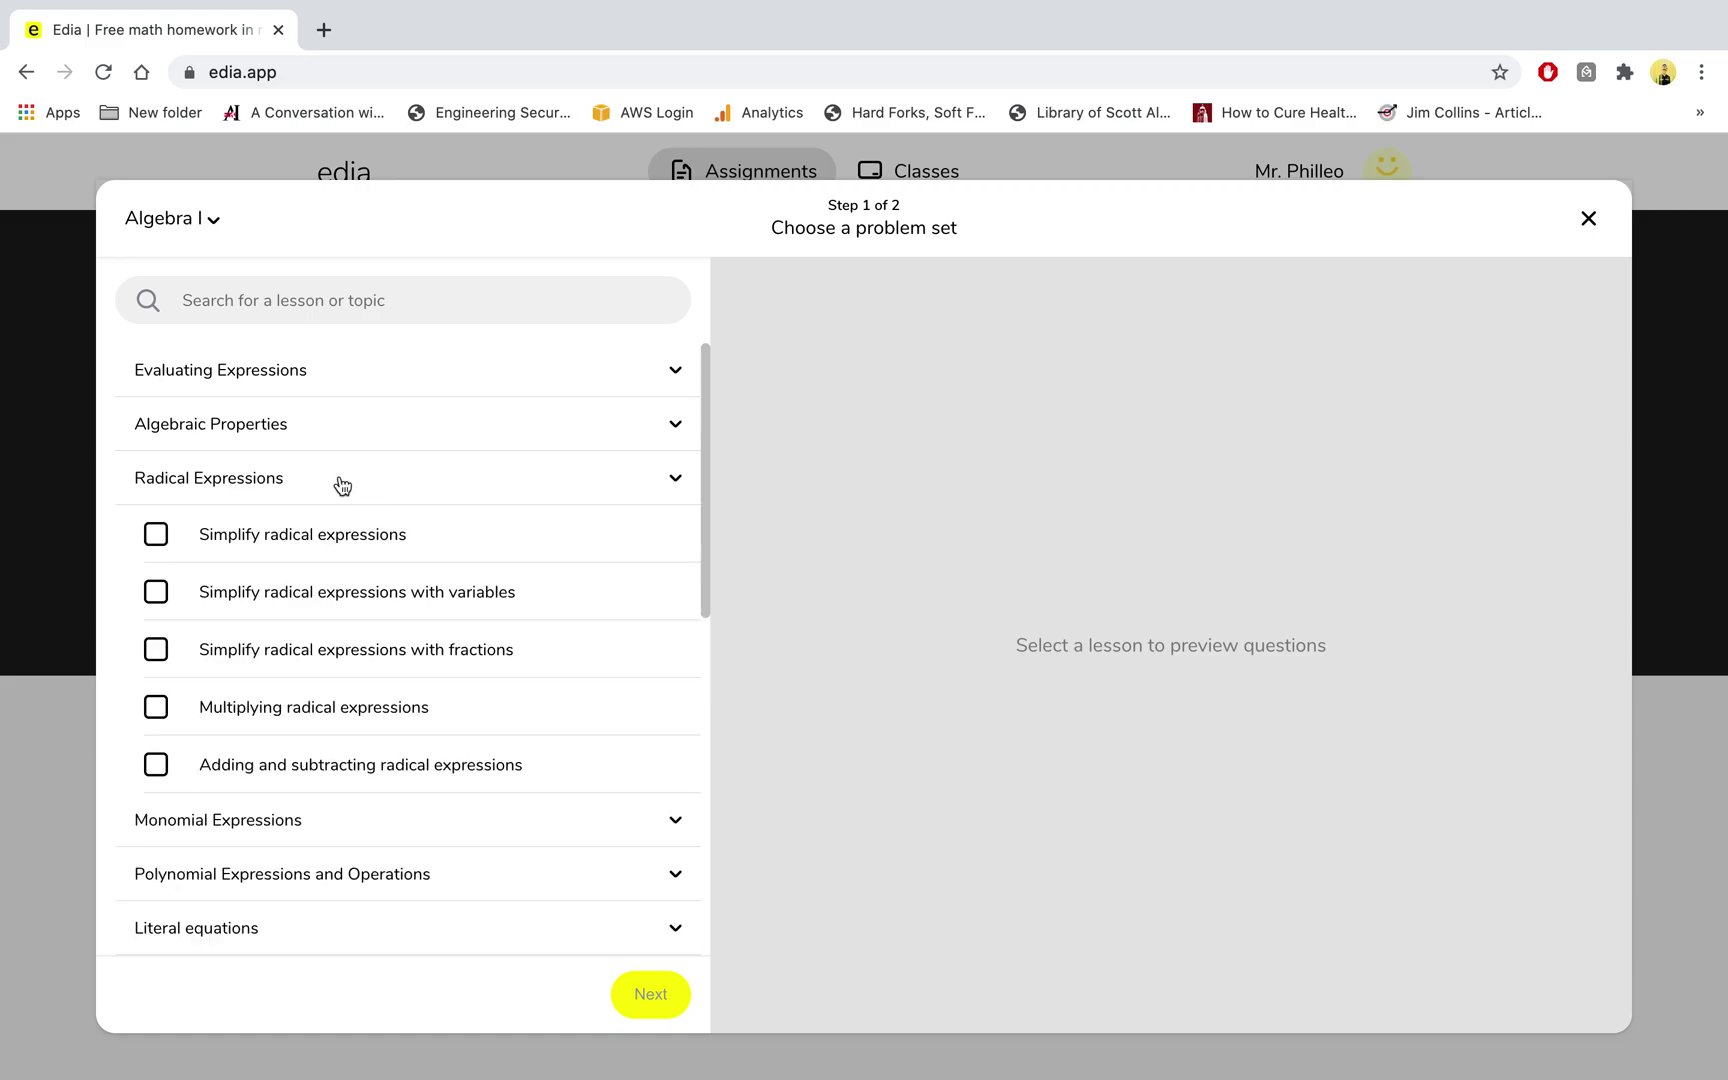
scroll(355, 625, down, 2)
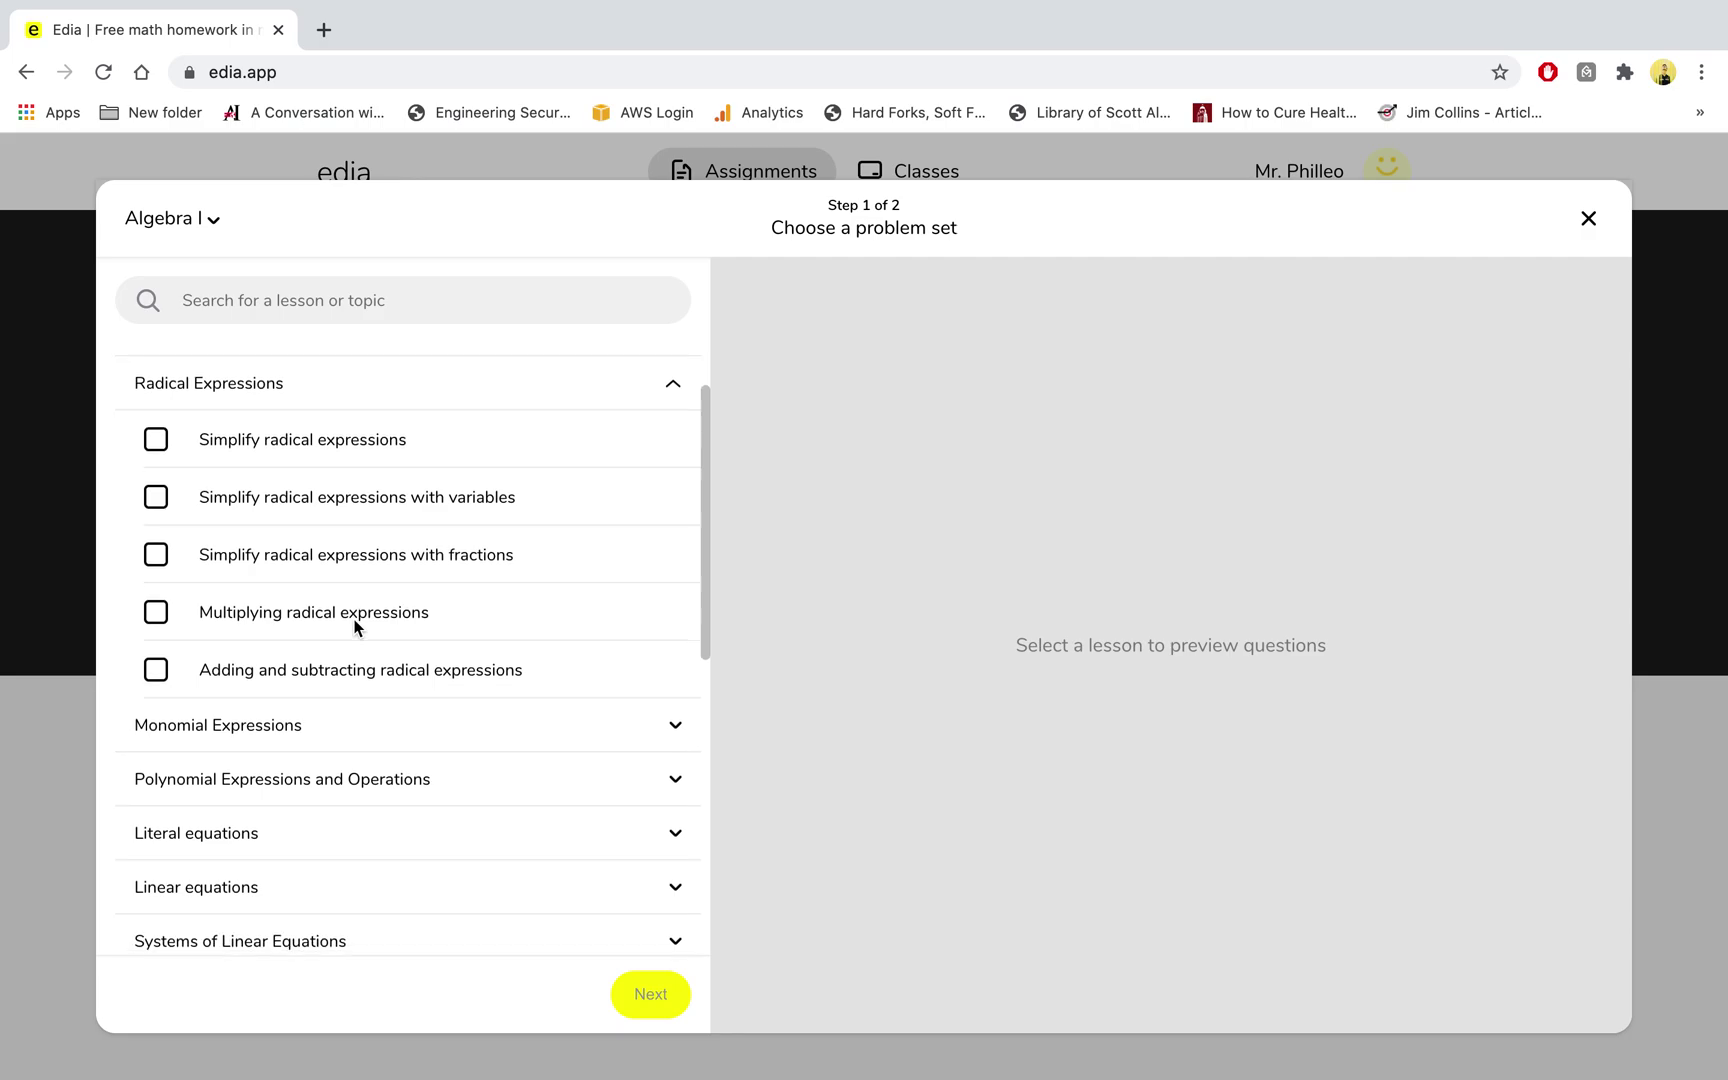
scroll(355, 628, down, 5)
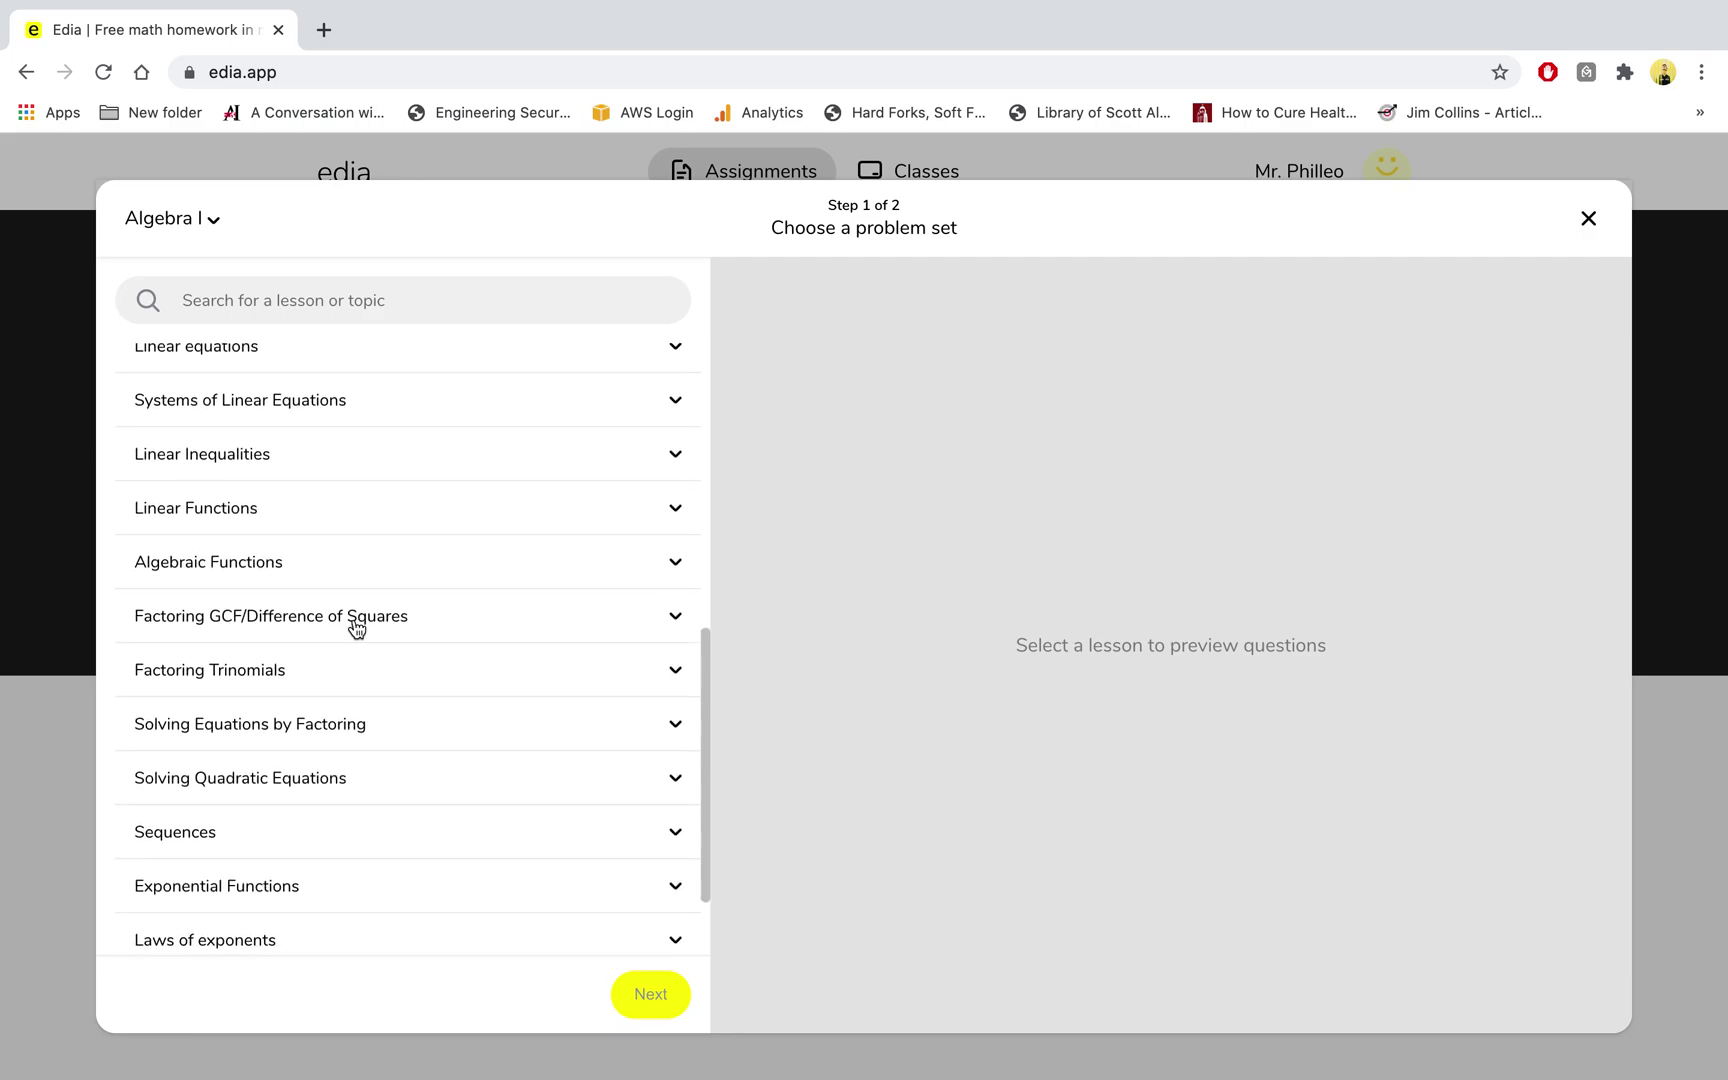
scroll(357, 628, up, 4)
scroll(355, 626, up, 3)
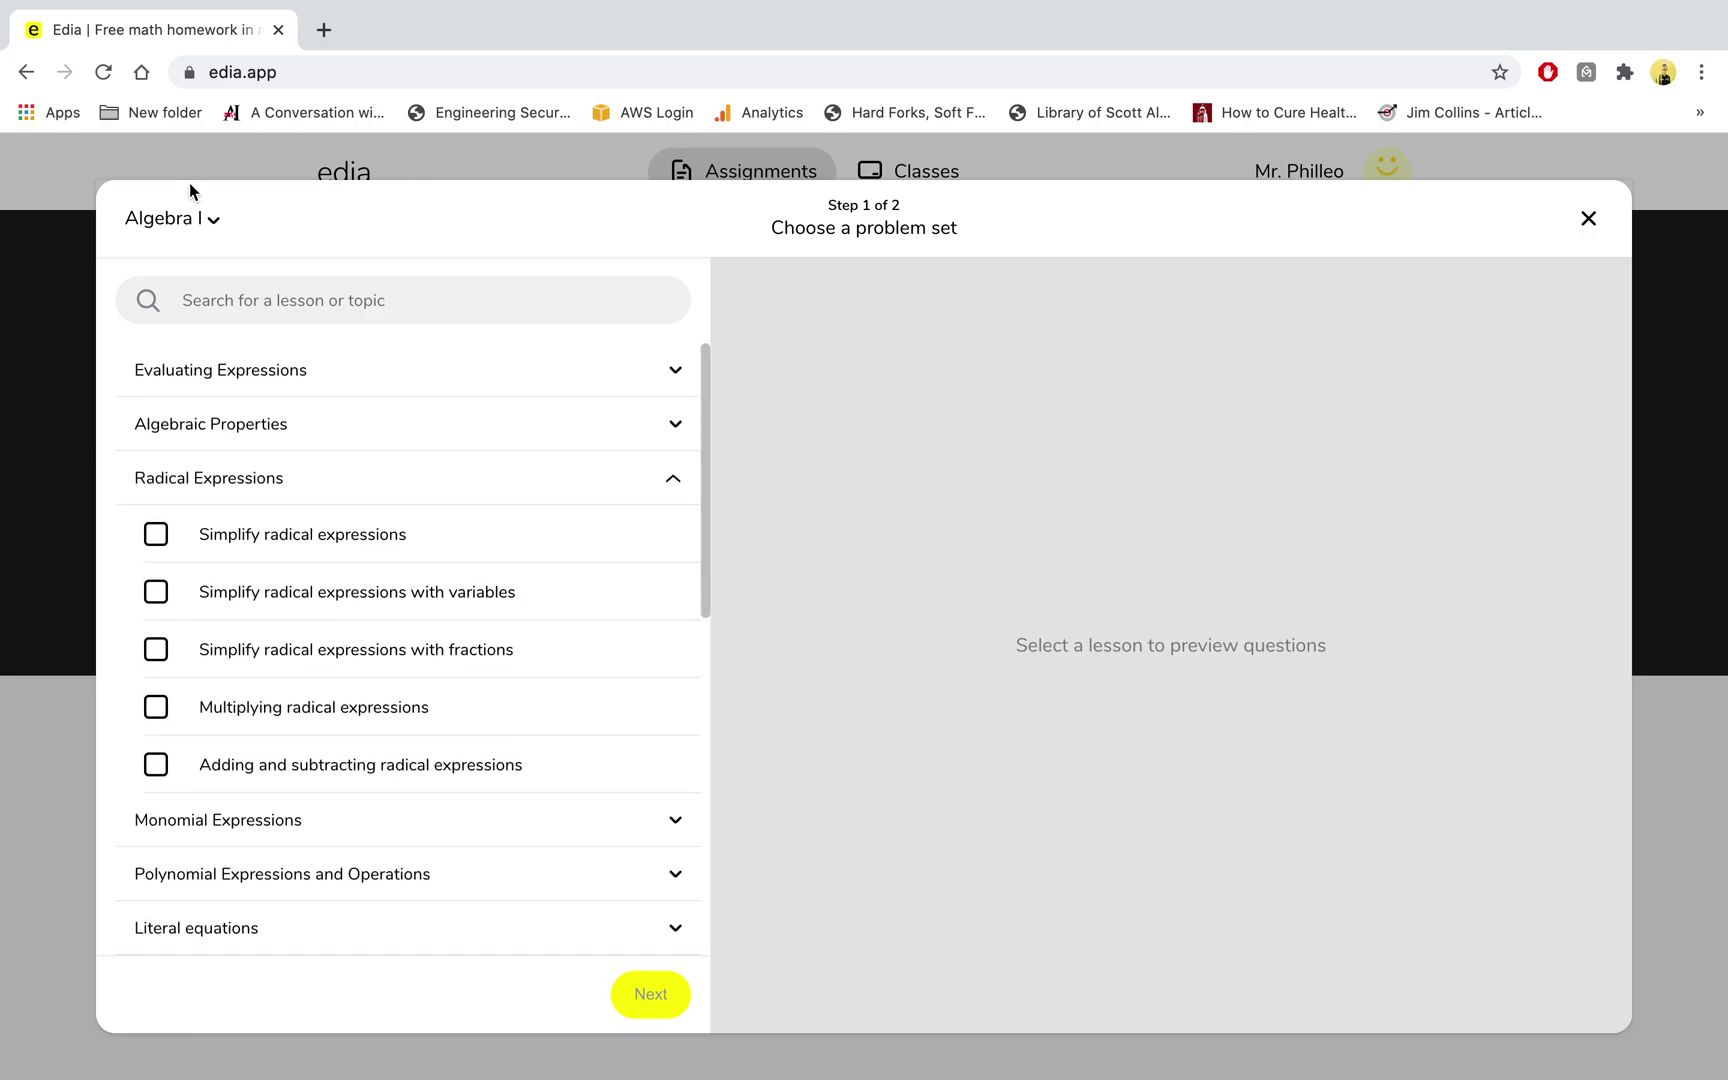
click(190, 219)
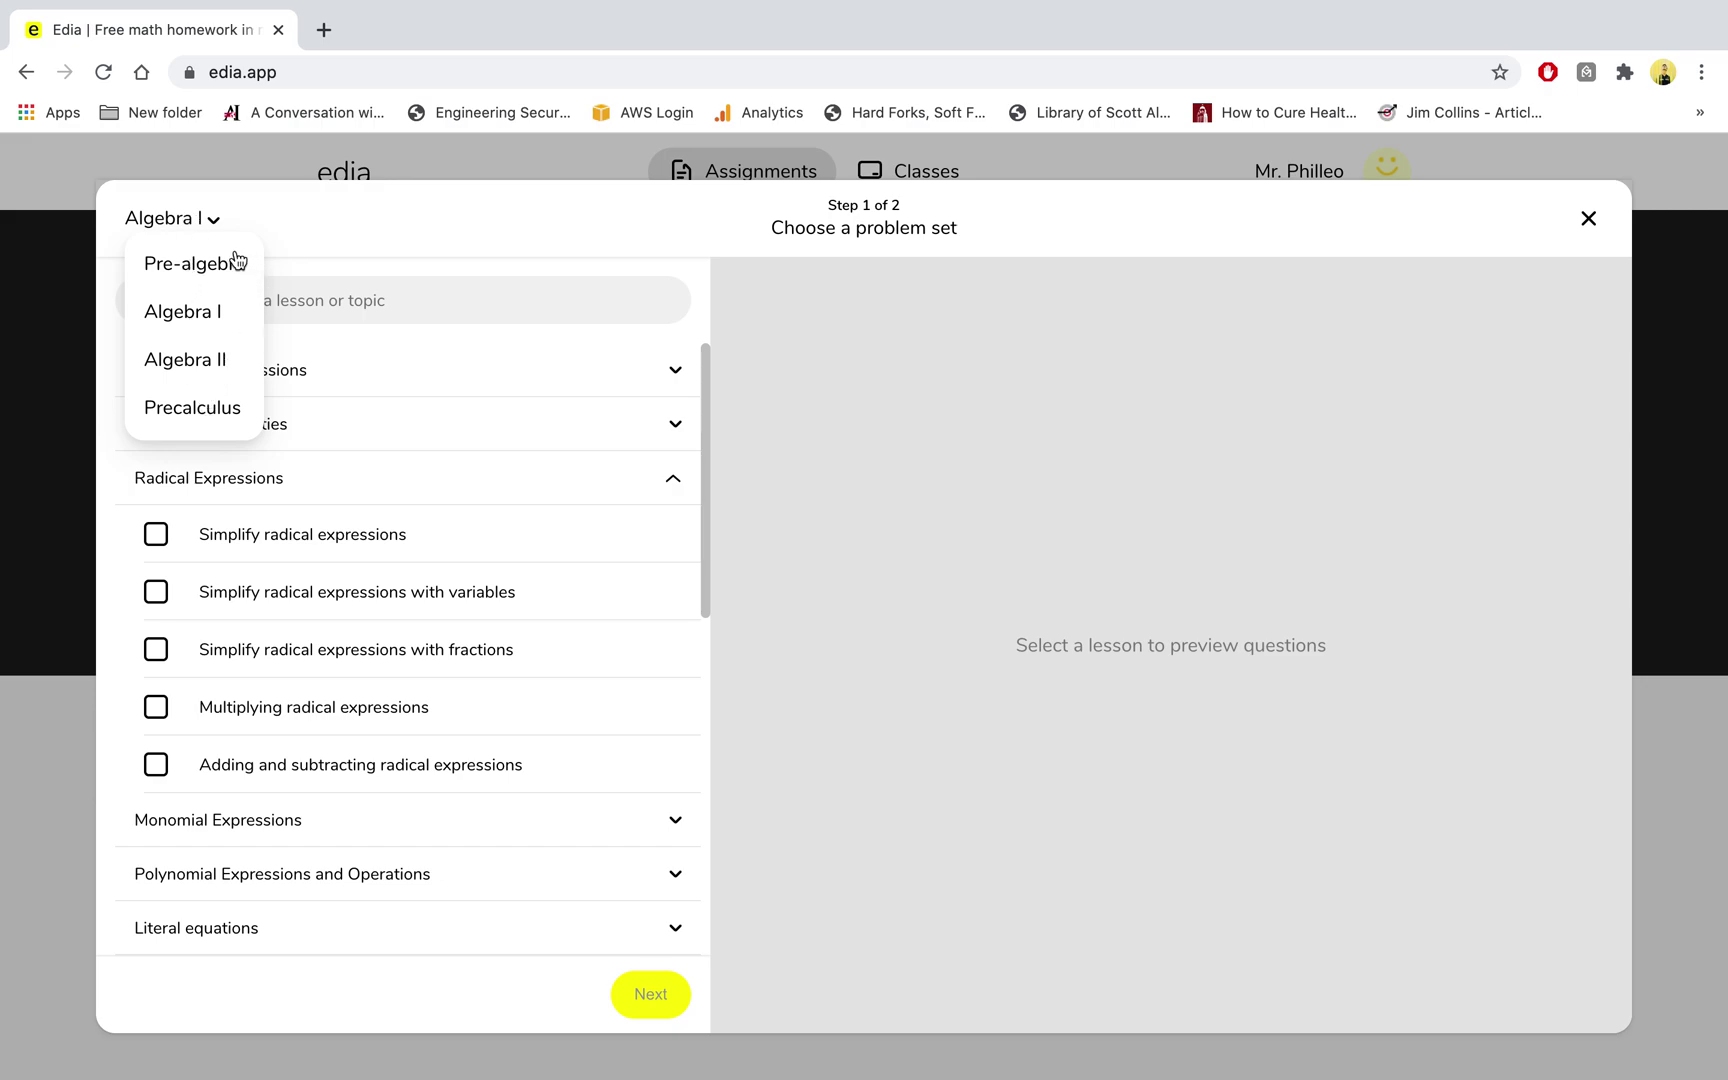
click(295, 245)
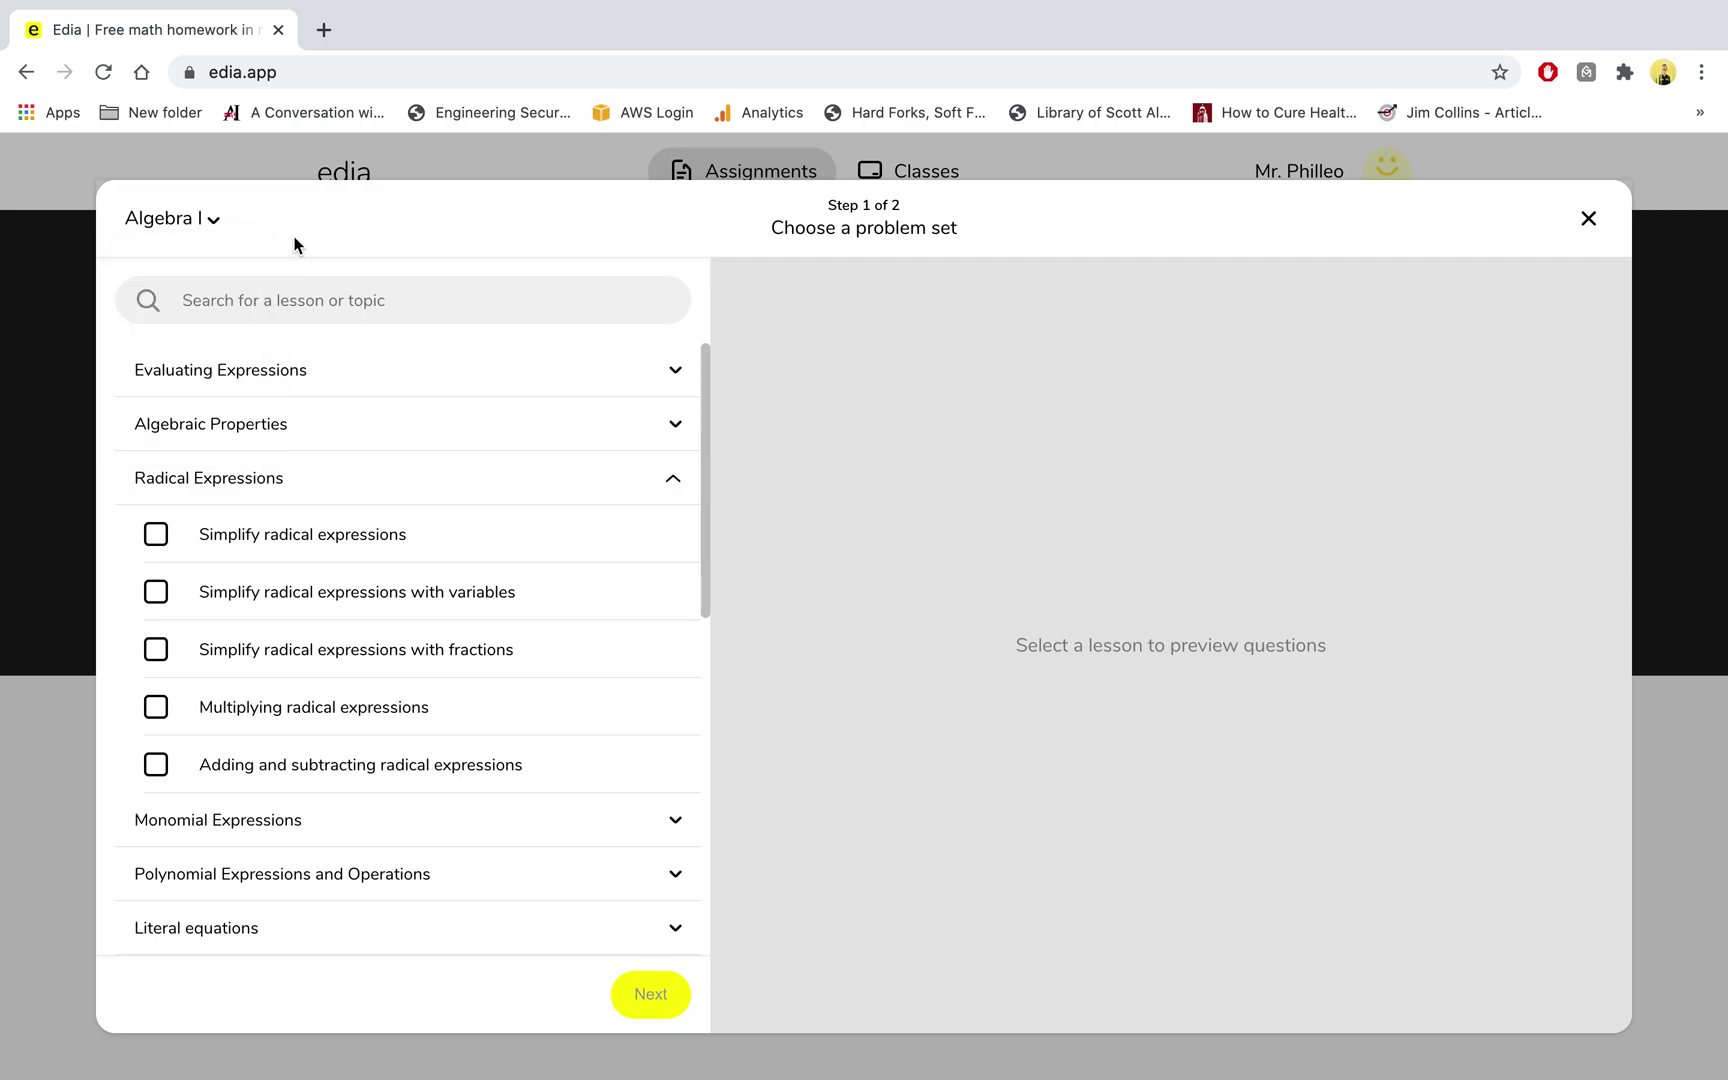
click(251, 489)
Select the One-step linear equations and Two-step linear equations lessons under the Linear equations topic
scroll(262, 611, down, 1)
scroll(262, 611, up, 1)
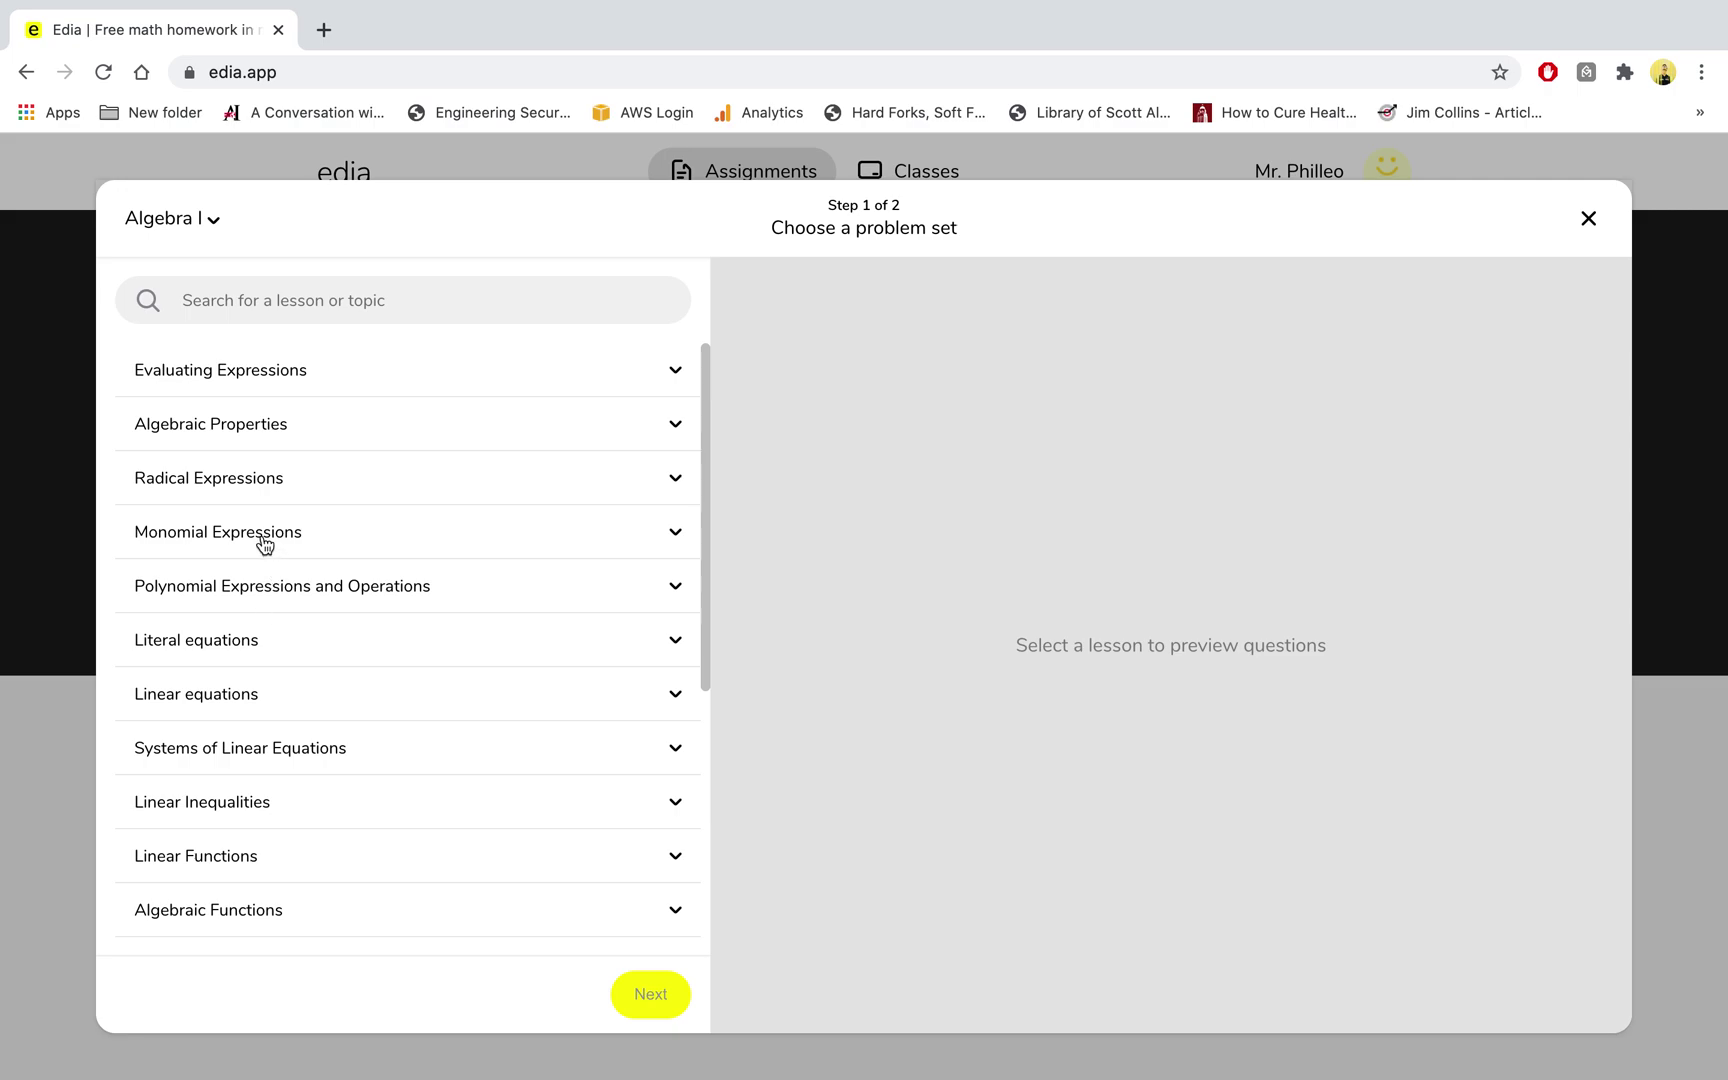
scroll(305, 718, down, 2)
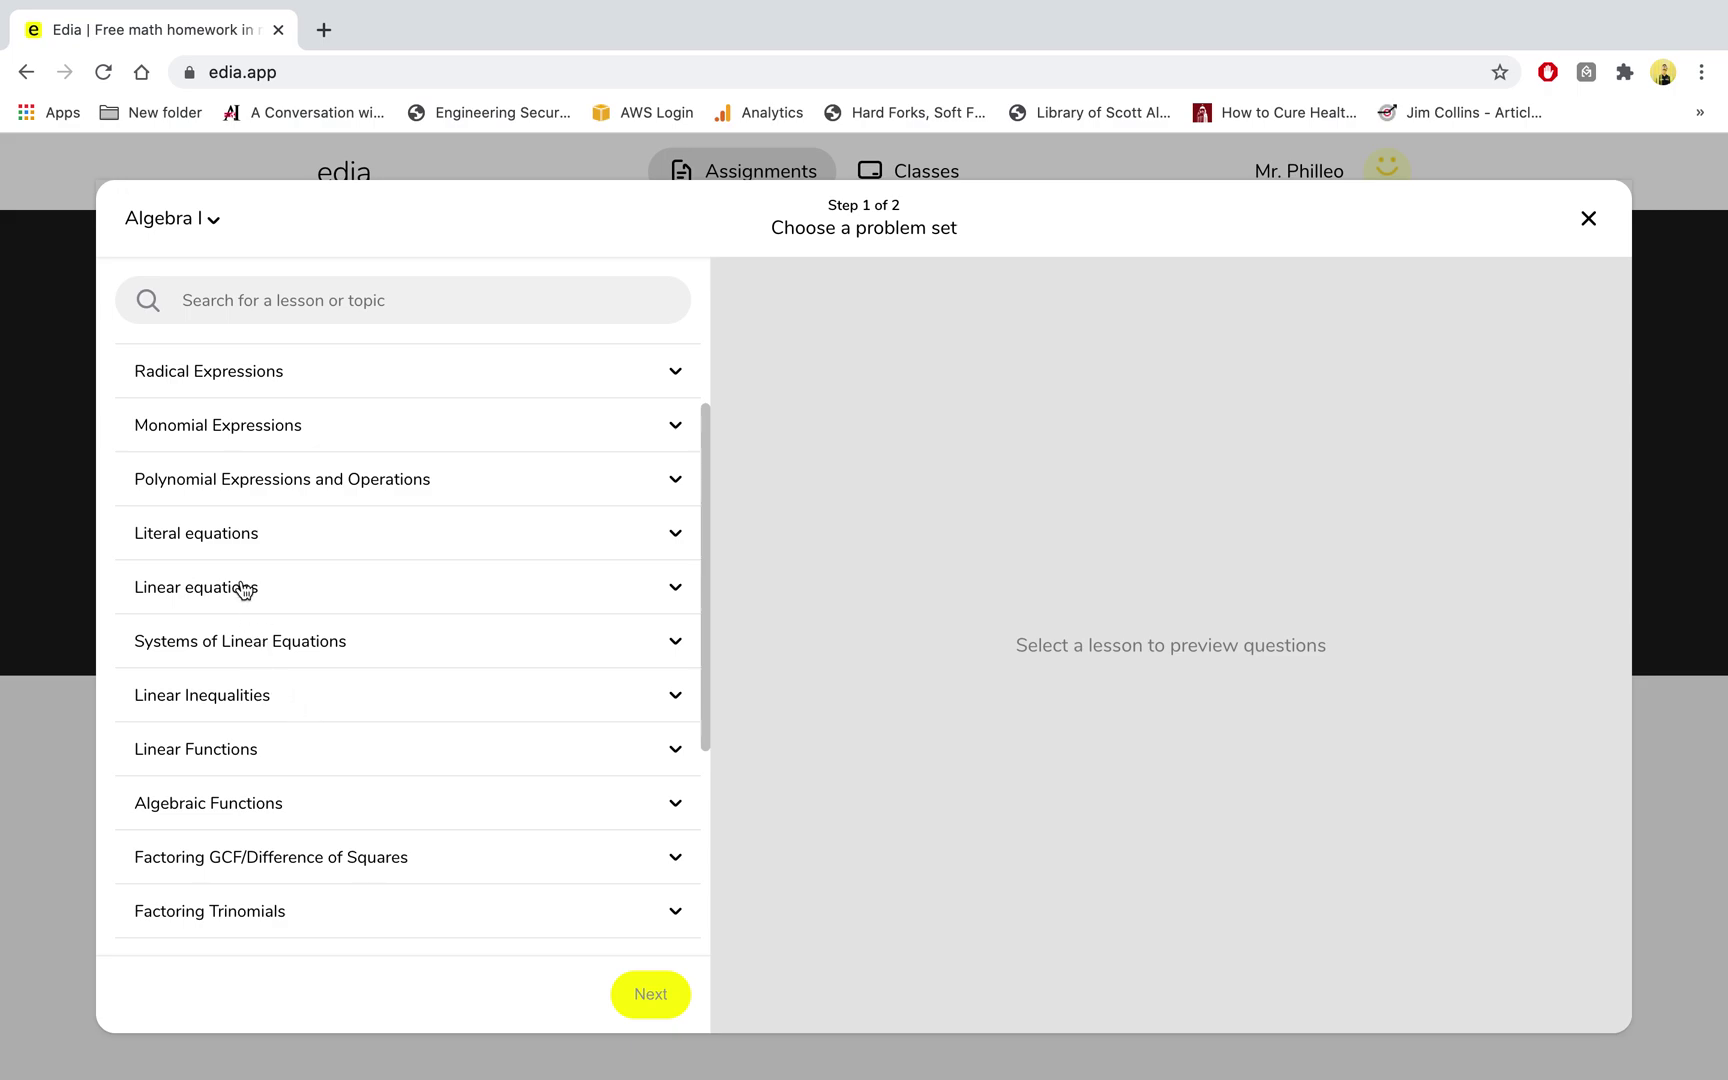
scroll(244, 588, down, 1)
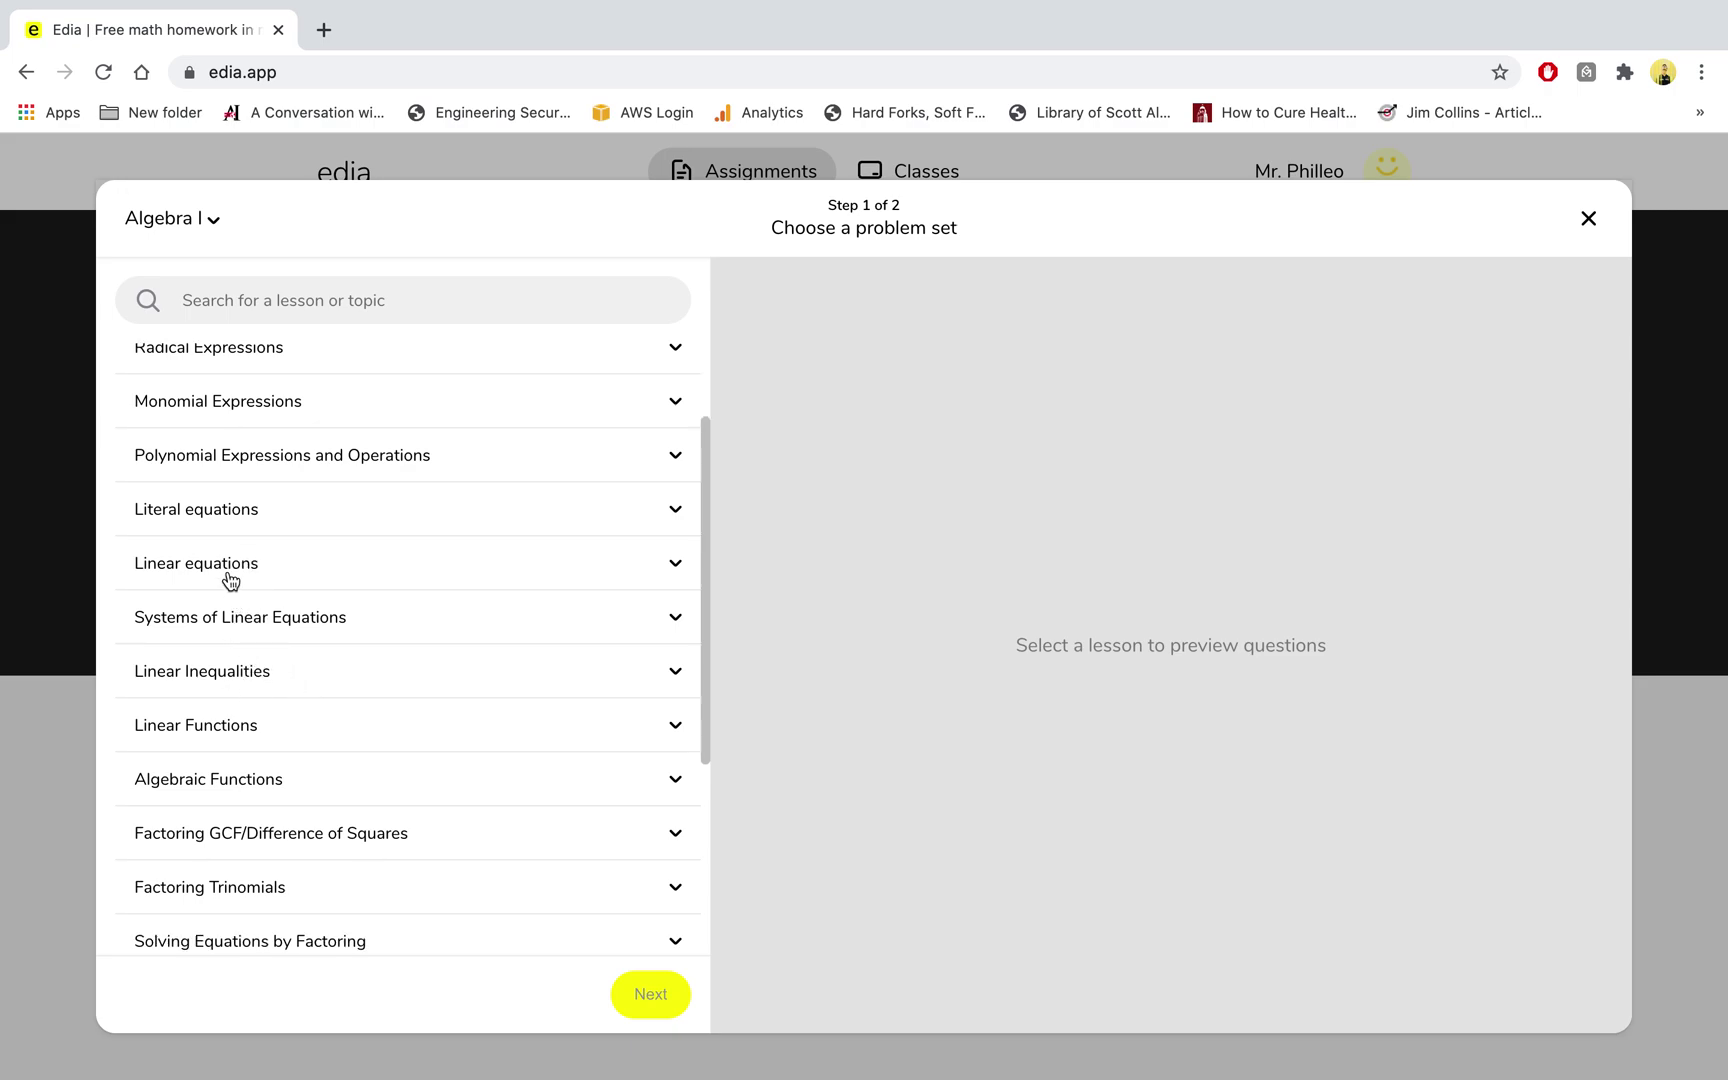
click(230, 578)
scroll(262, 600, down, 2)
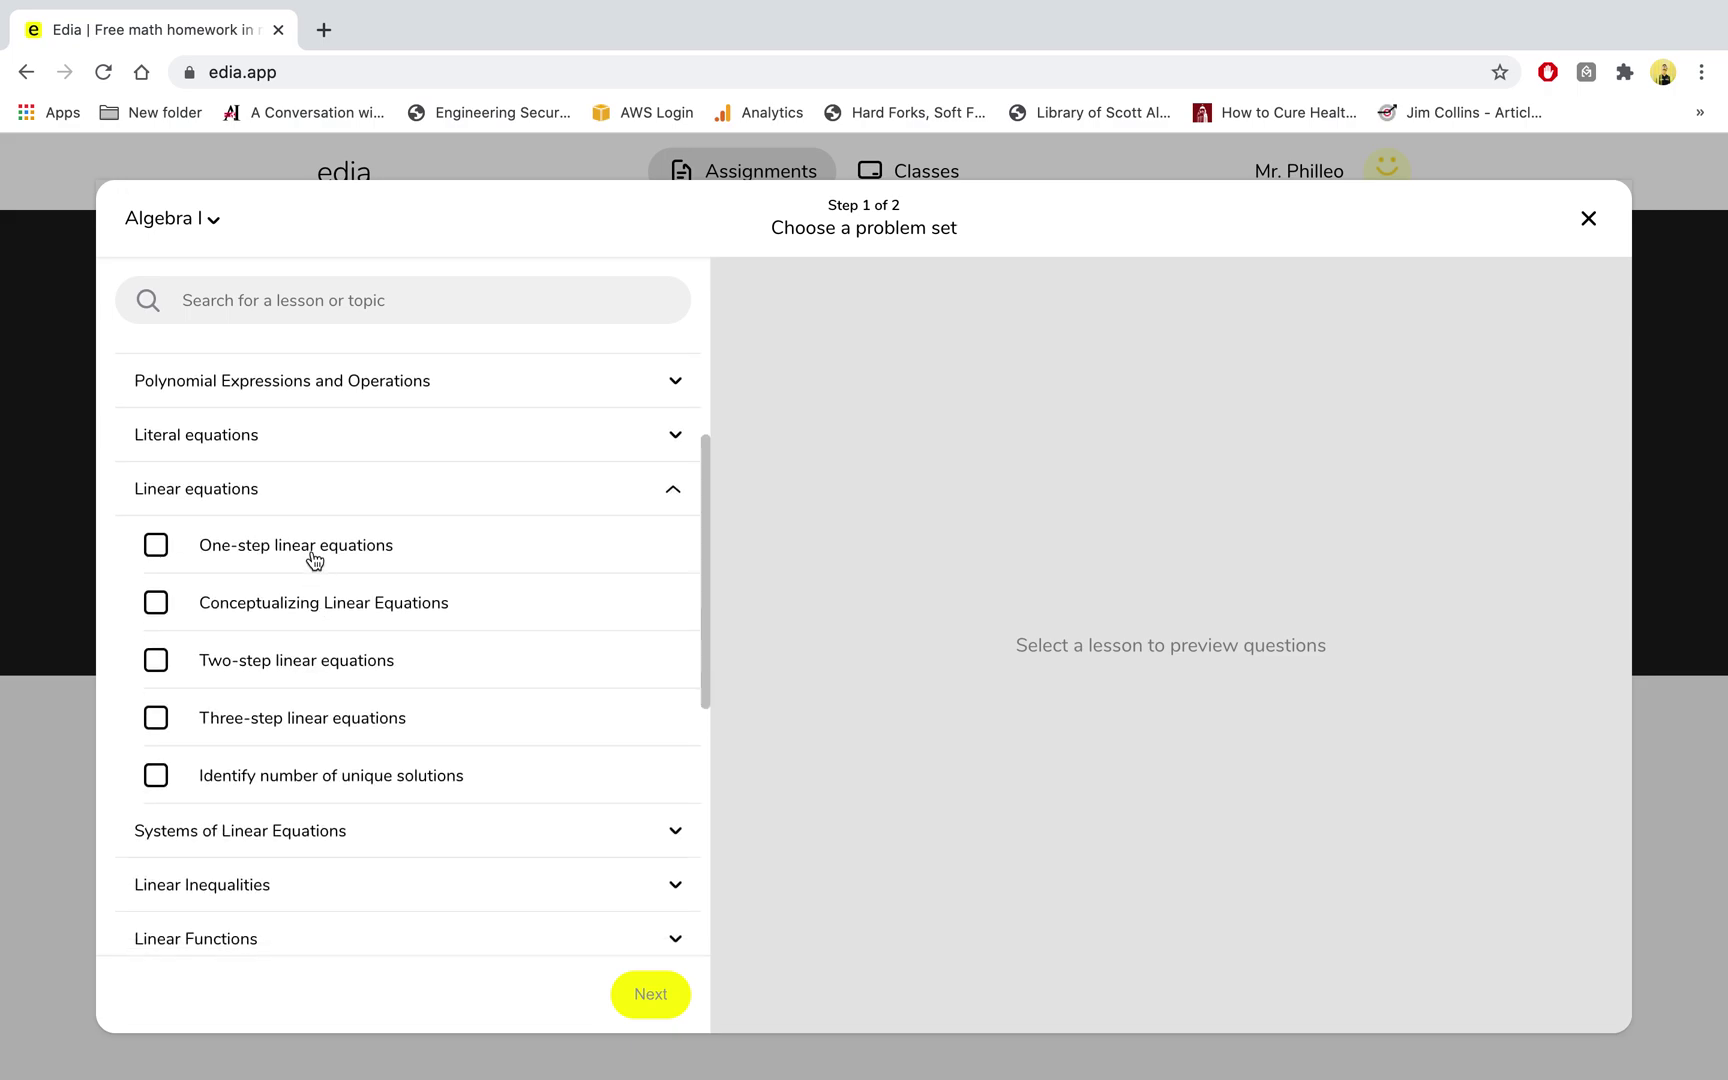
click(310, 550)
click(310, 670)
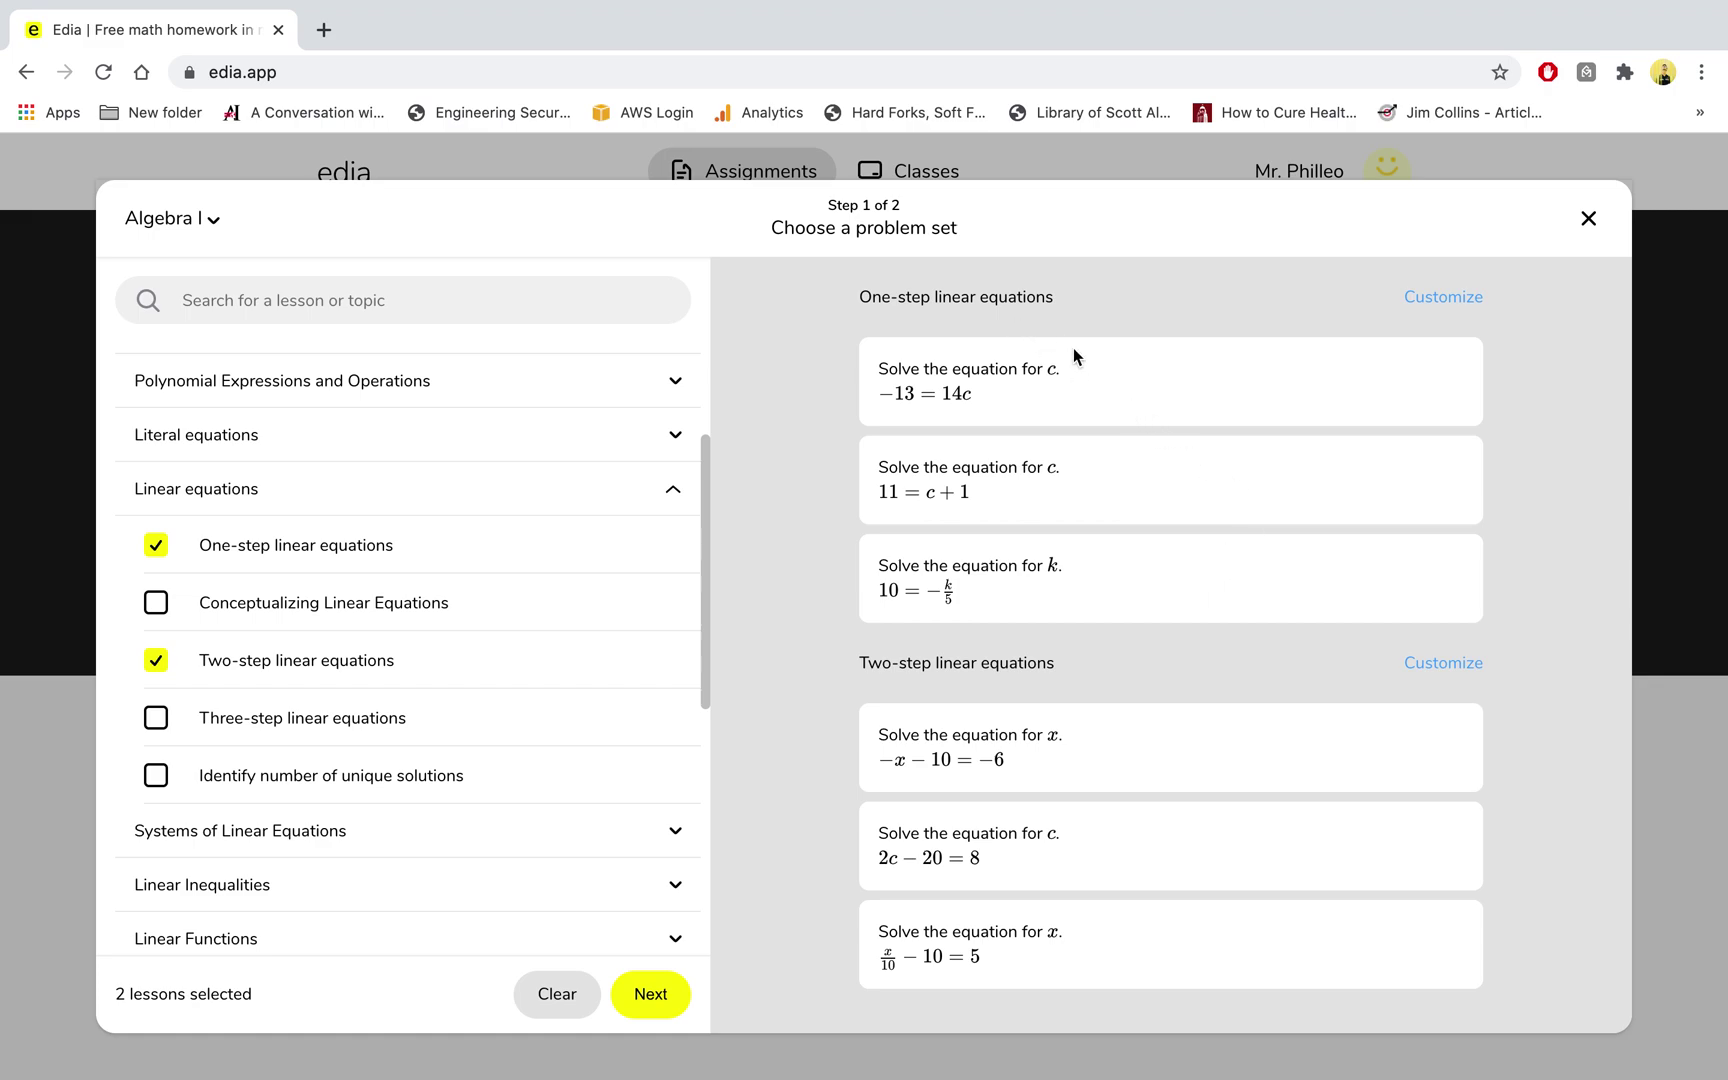
Examine the customizable question types of the One-step and Two-step linear equations lessons
click(1450, 300)
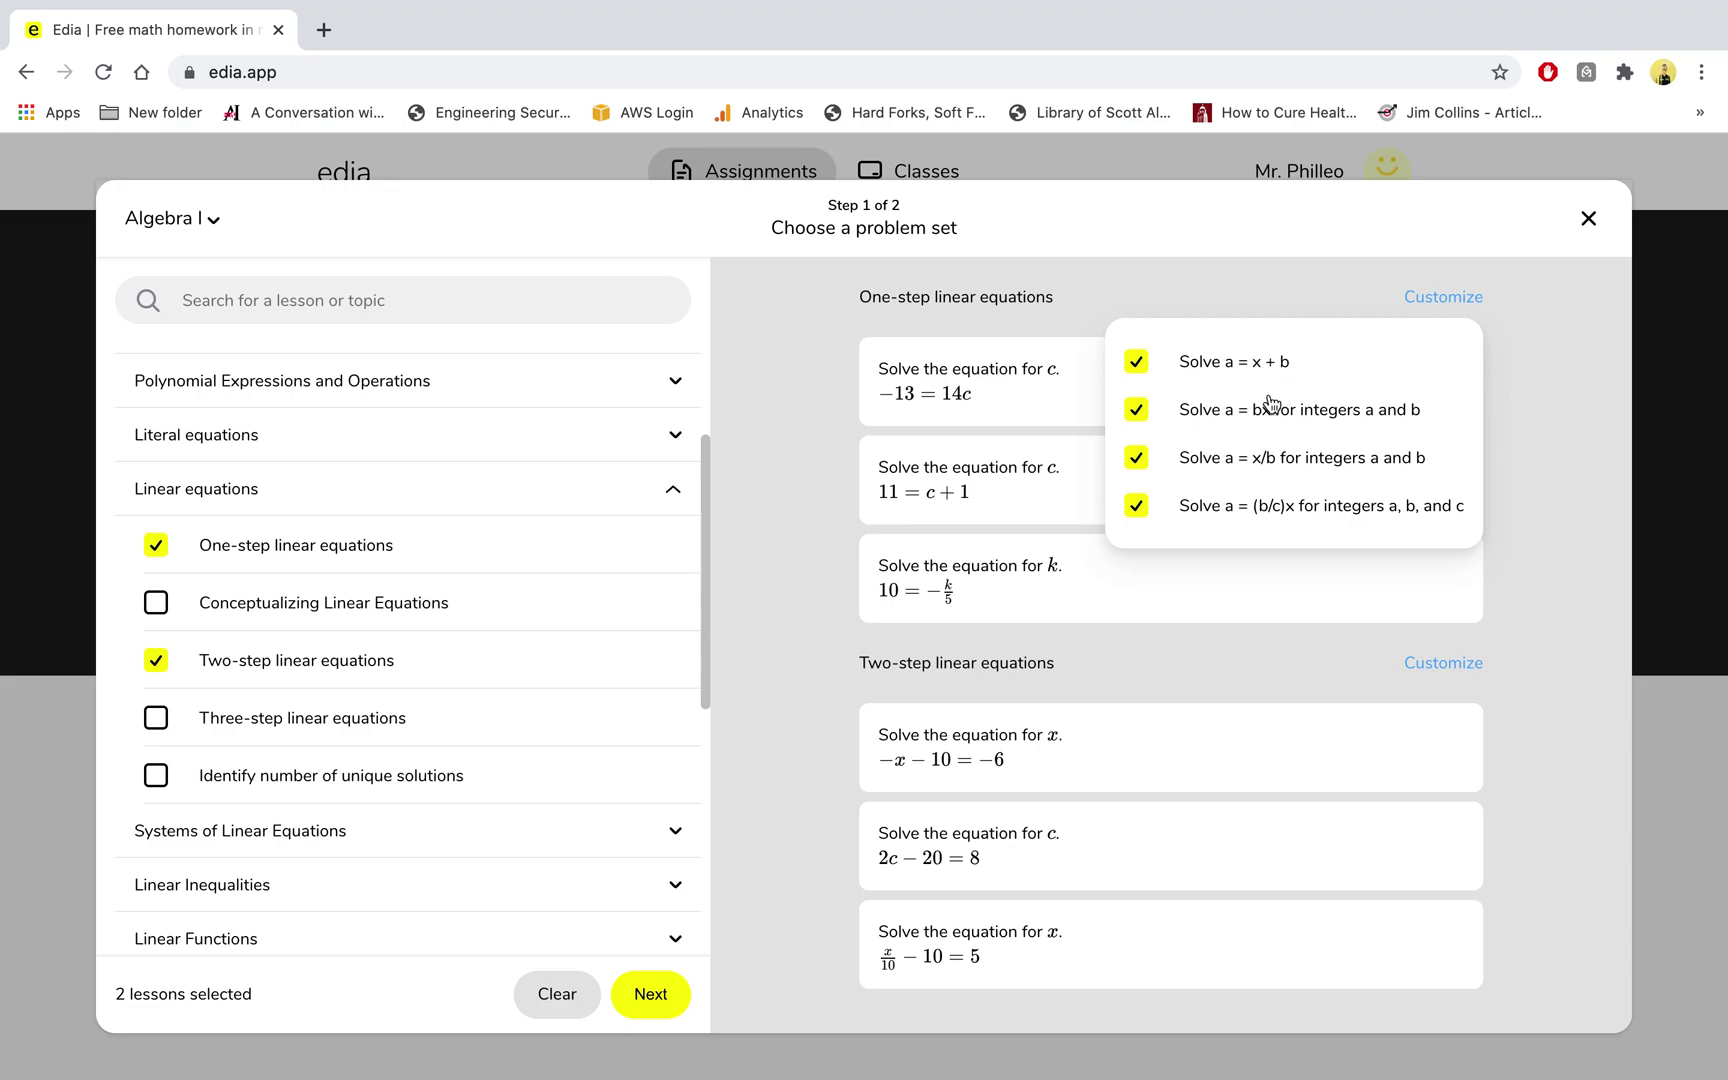
click(1431, 668)
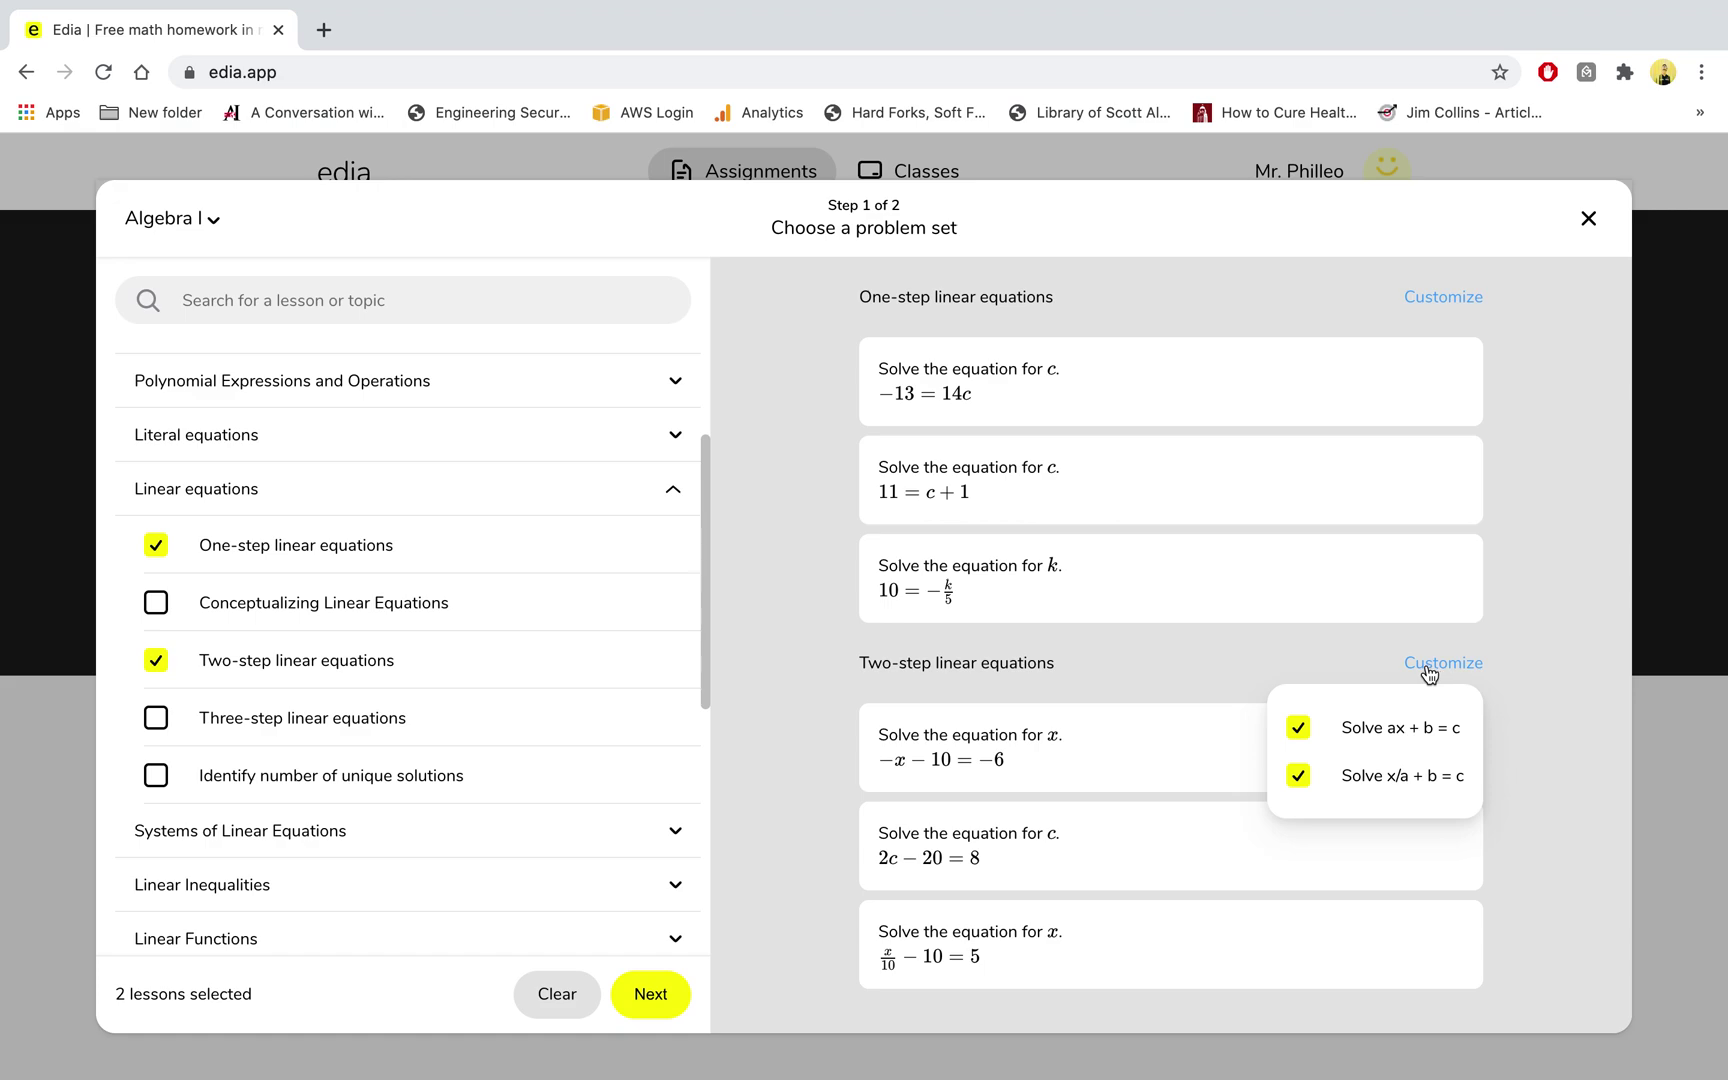
Restrict the One-step linear equations lesson to the question type "Solve a = x + b"
click(1458, 312)
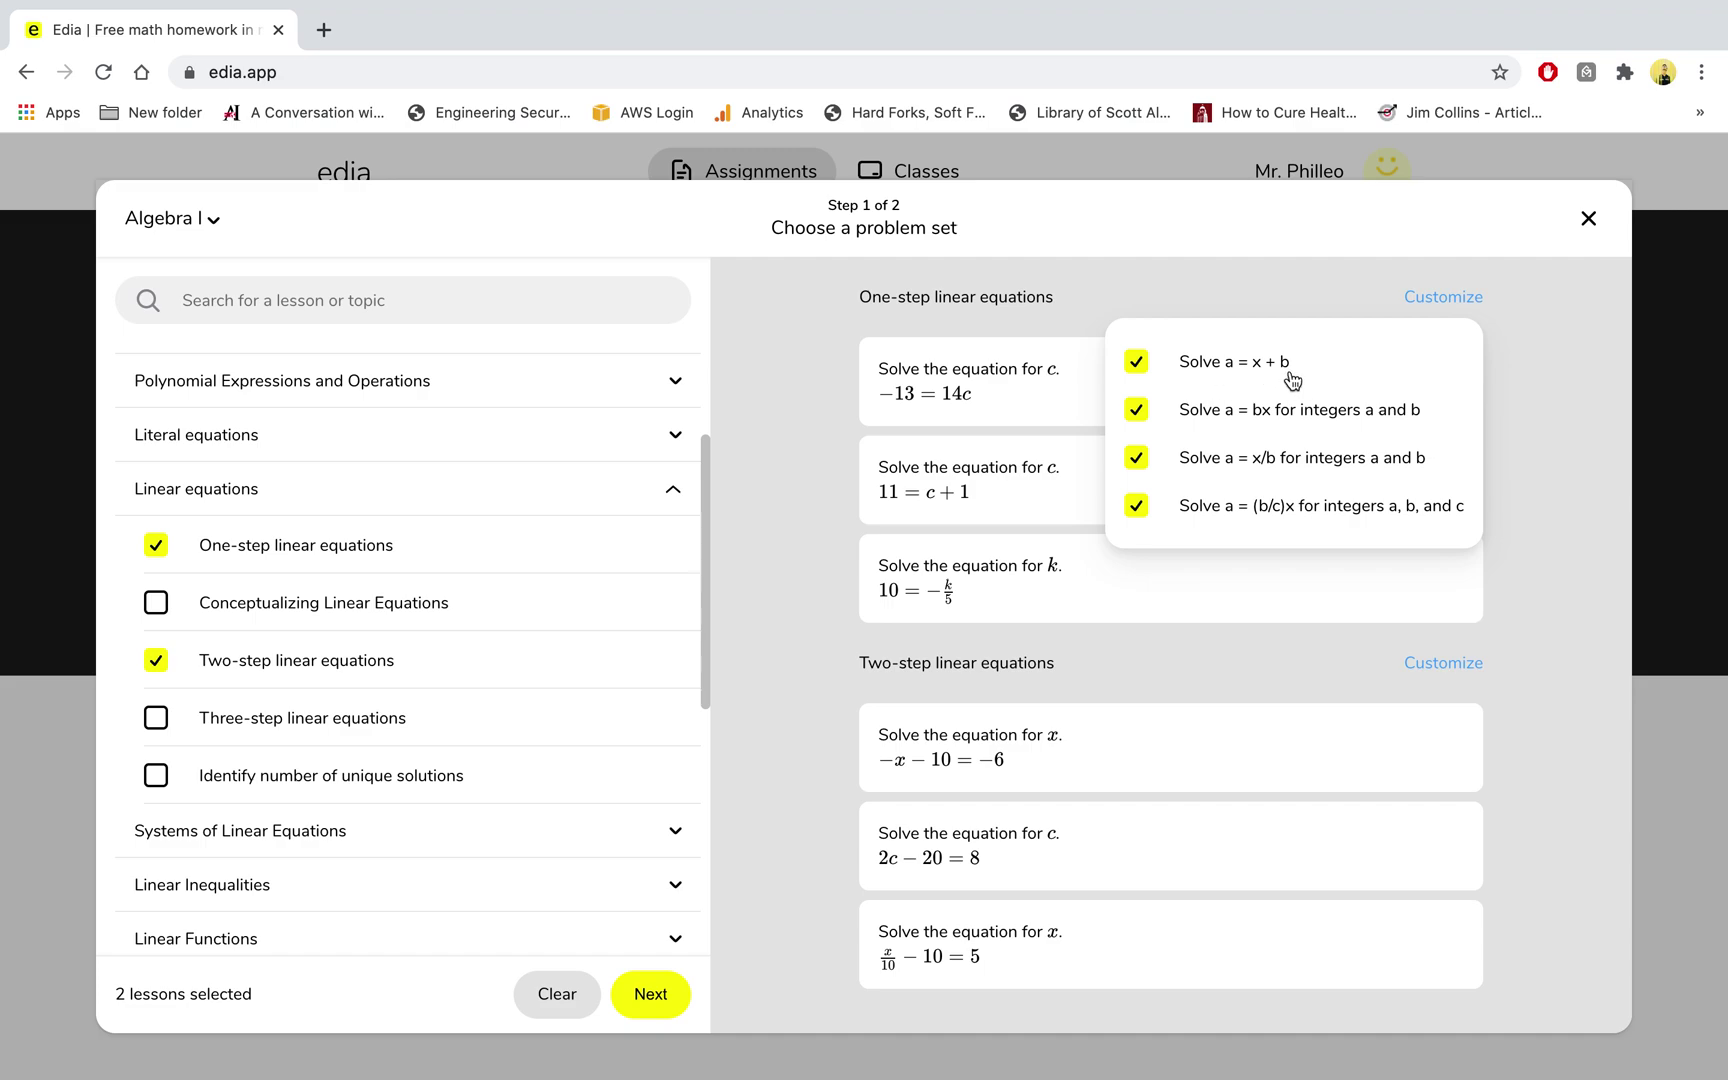
click(1280, 411)
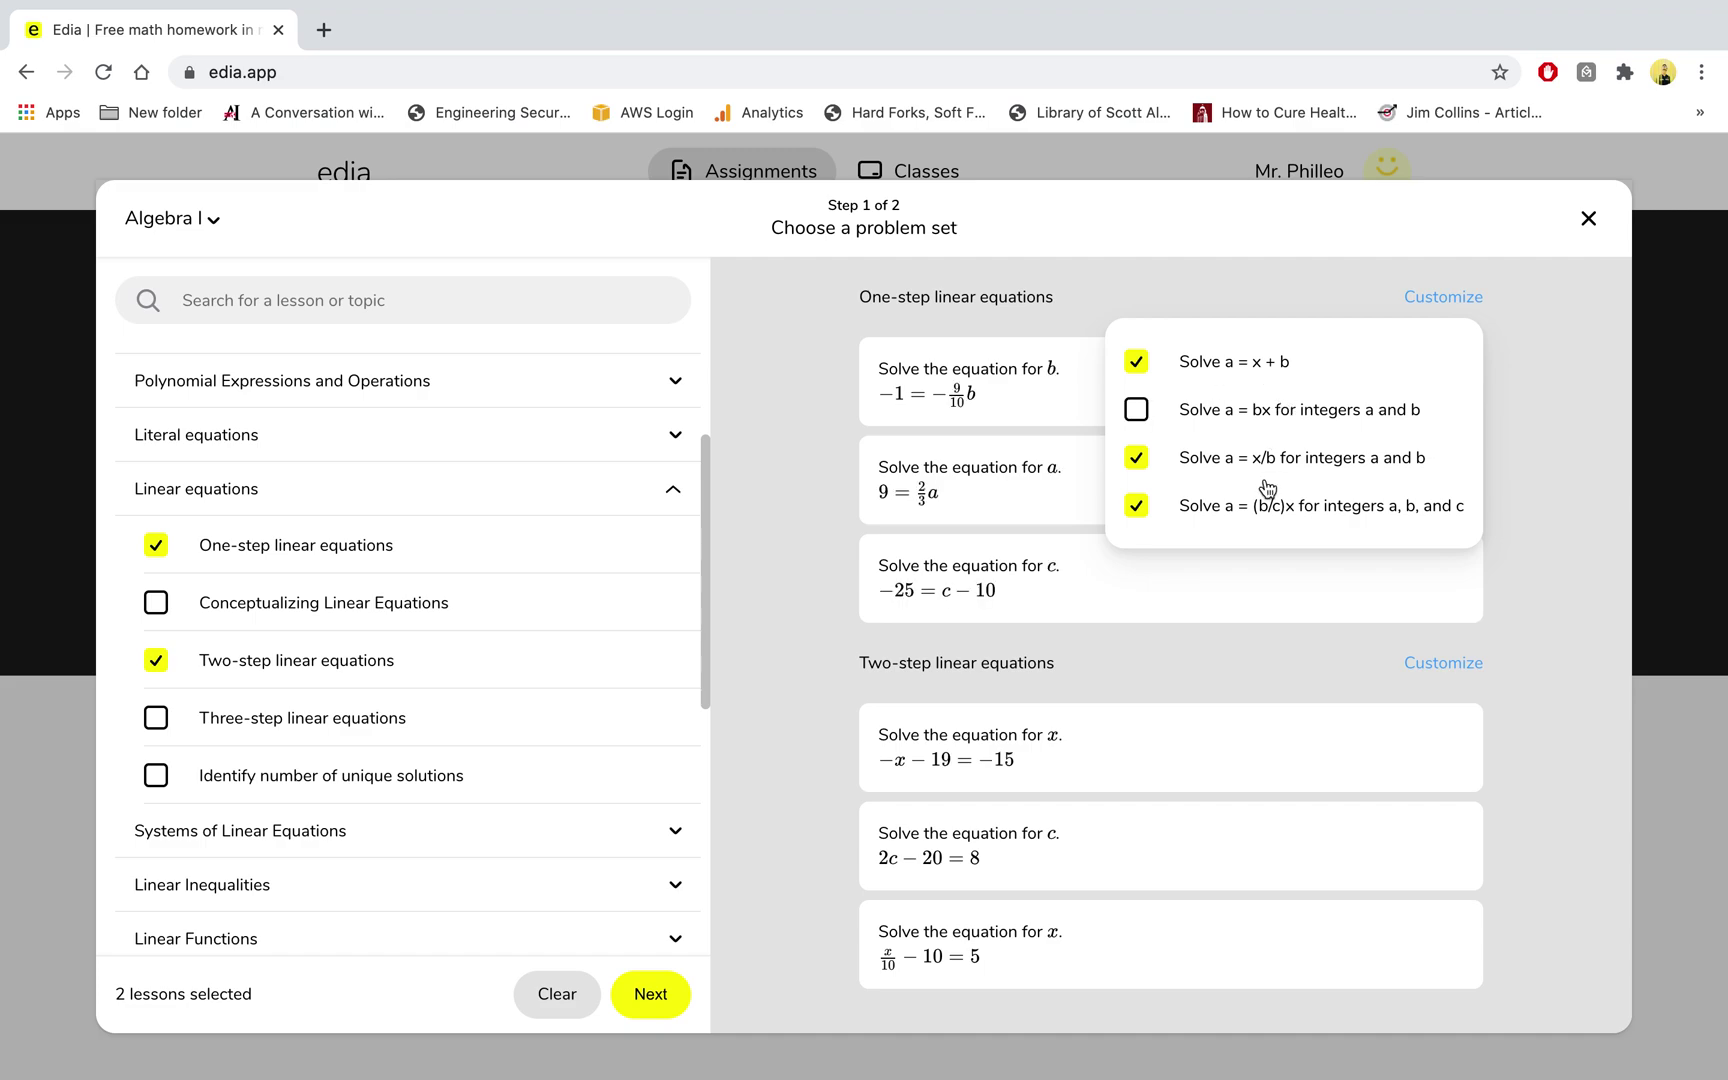
click(1267, 484)
click(1260, 520)
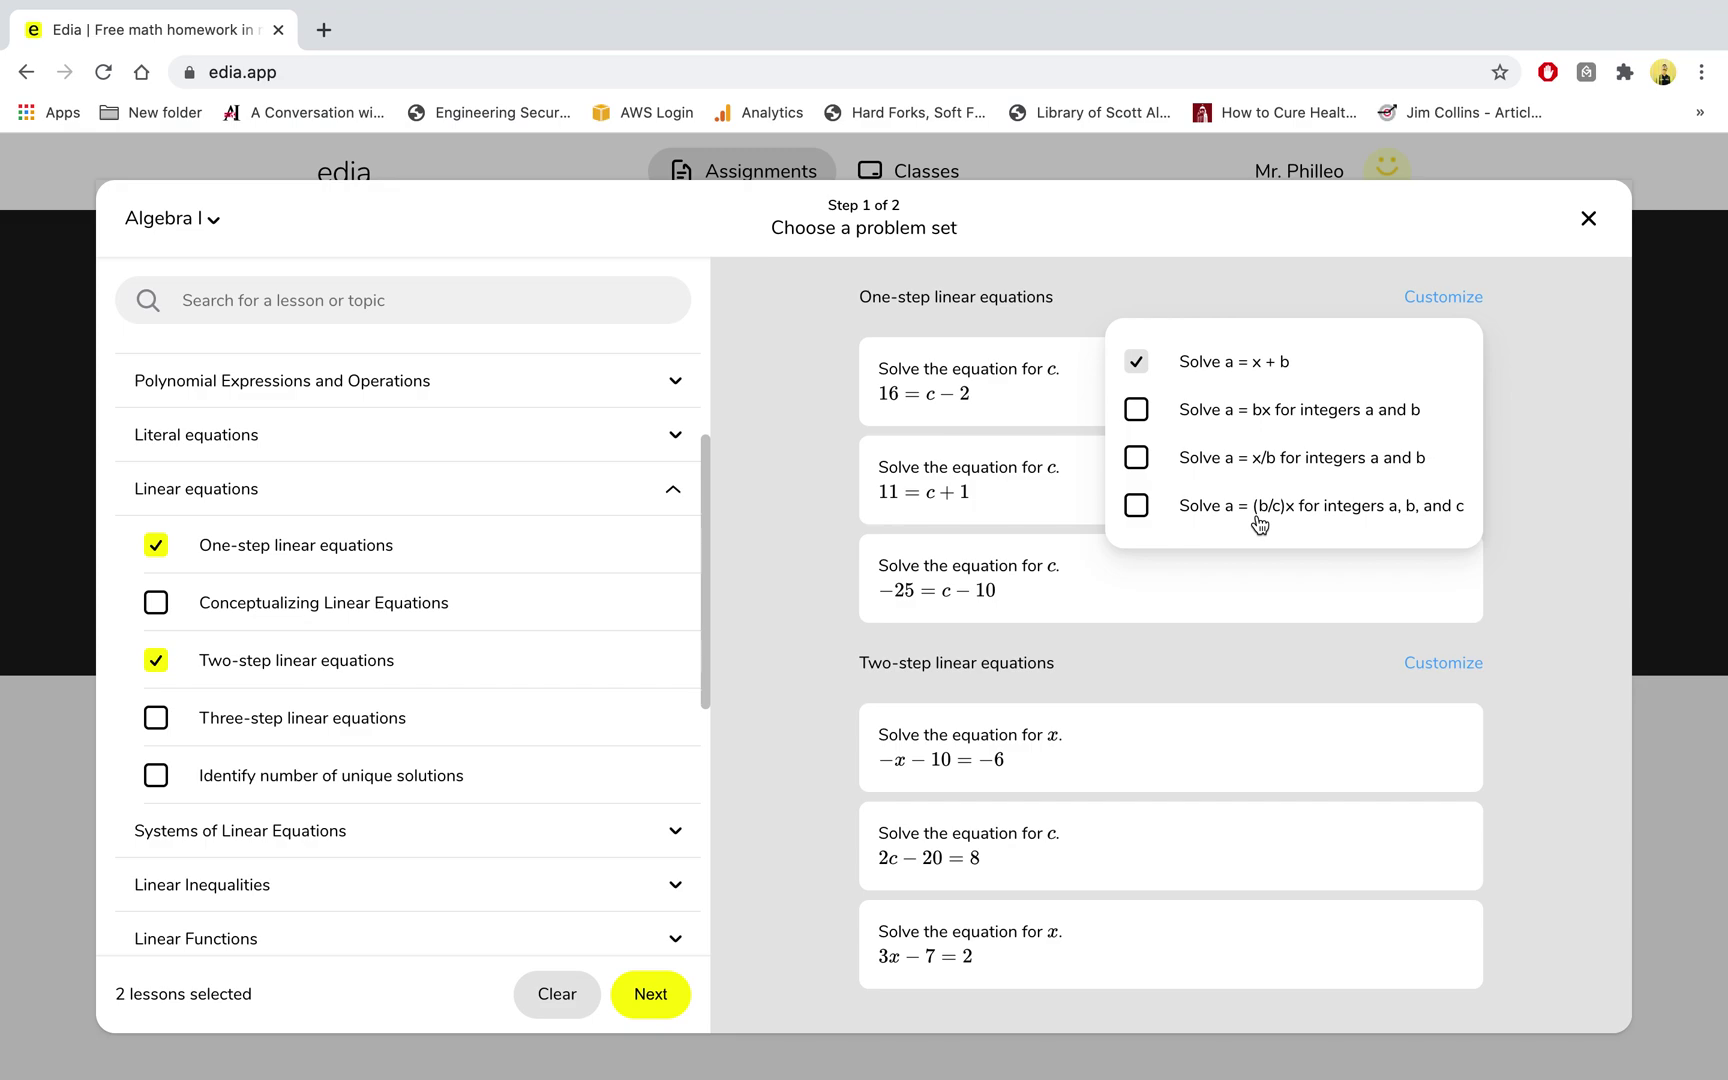
Re-include the a = bx, a = x/b and a = (b/c)x question types in the One-step linear equations lesson
click(1240, 411)
click(1238, 458)
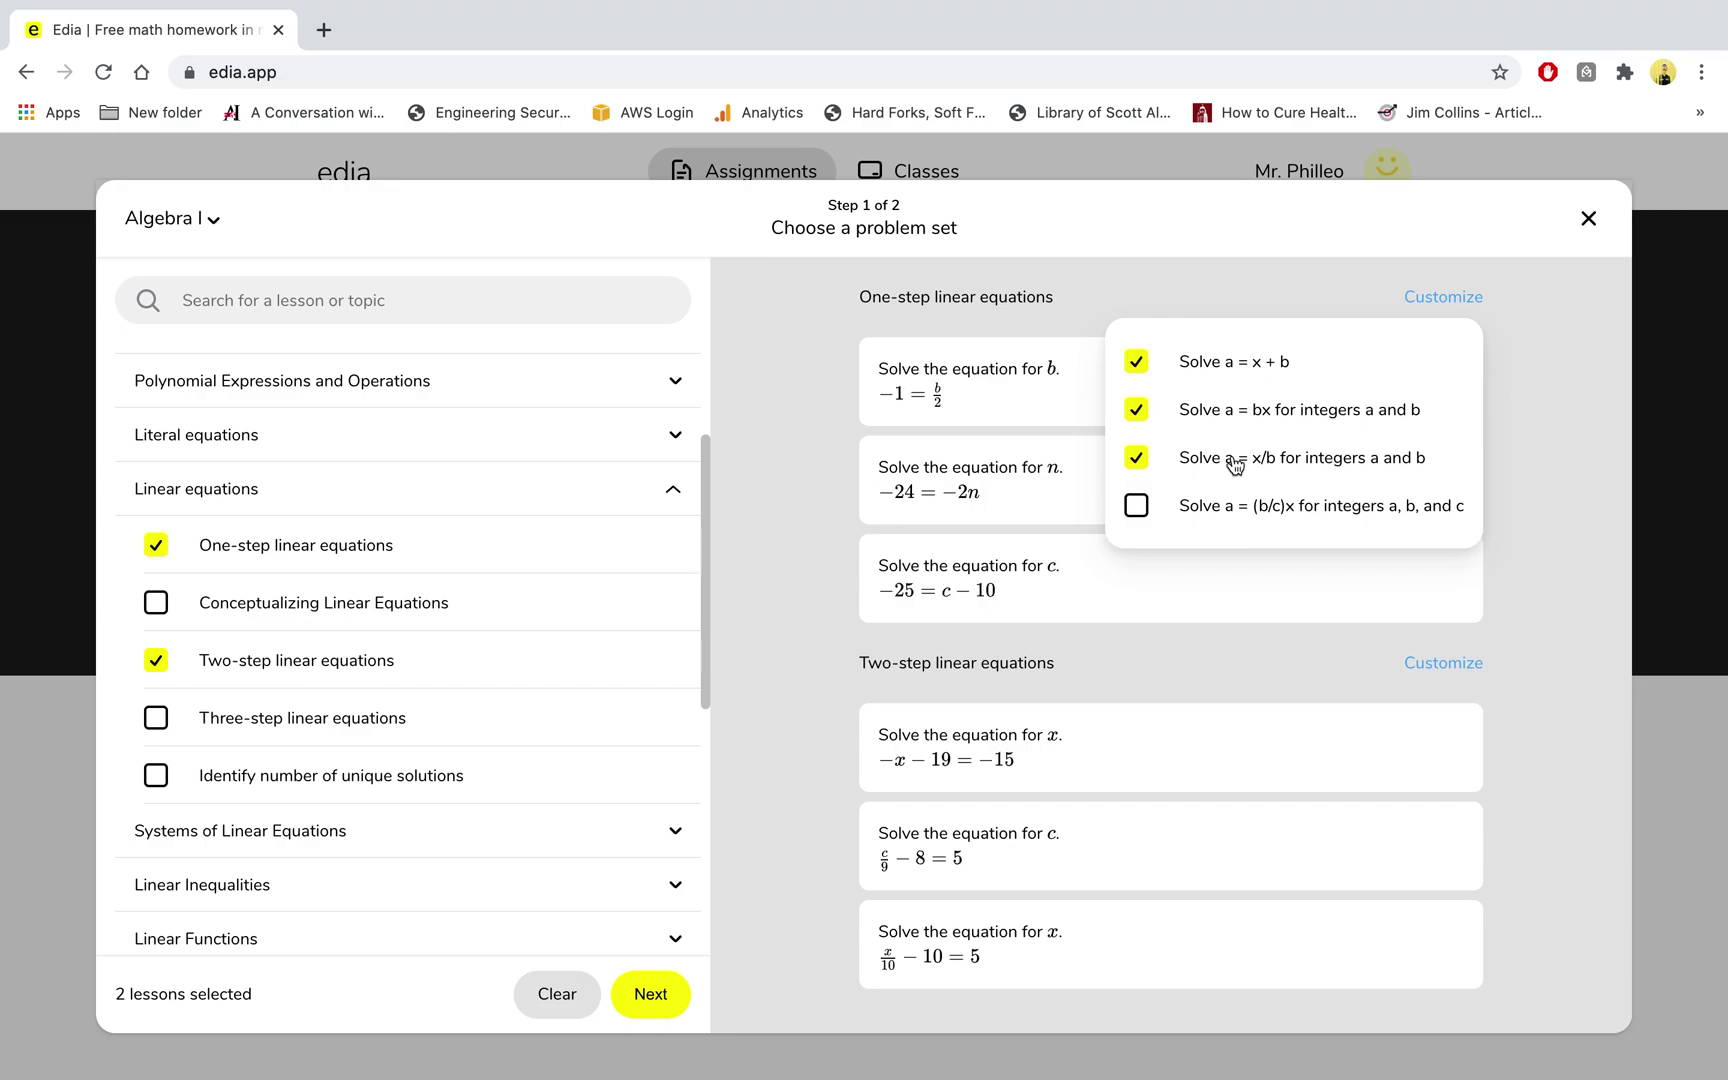
click(1235, 507)
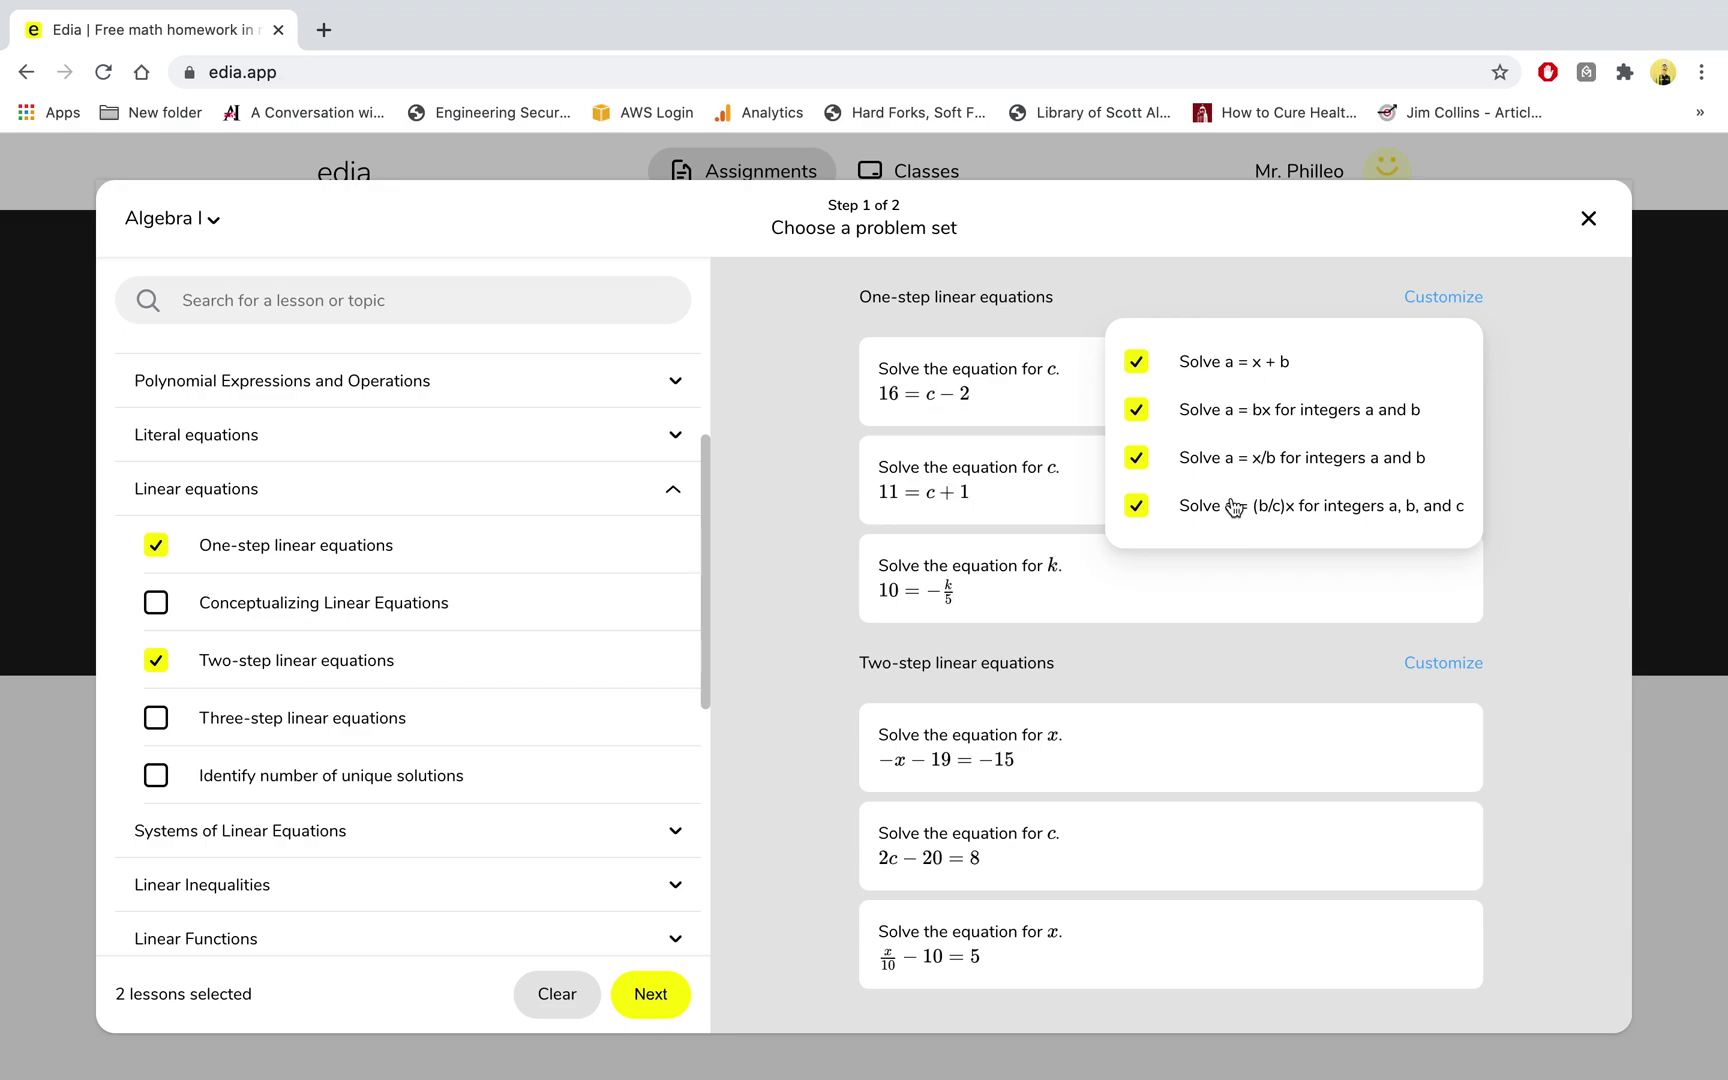
click(1221, 592)
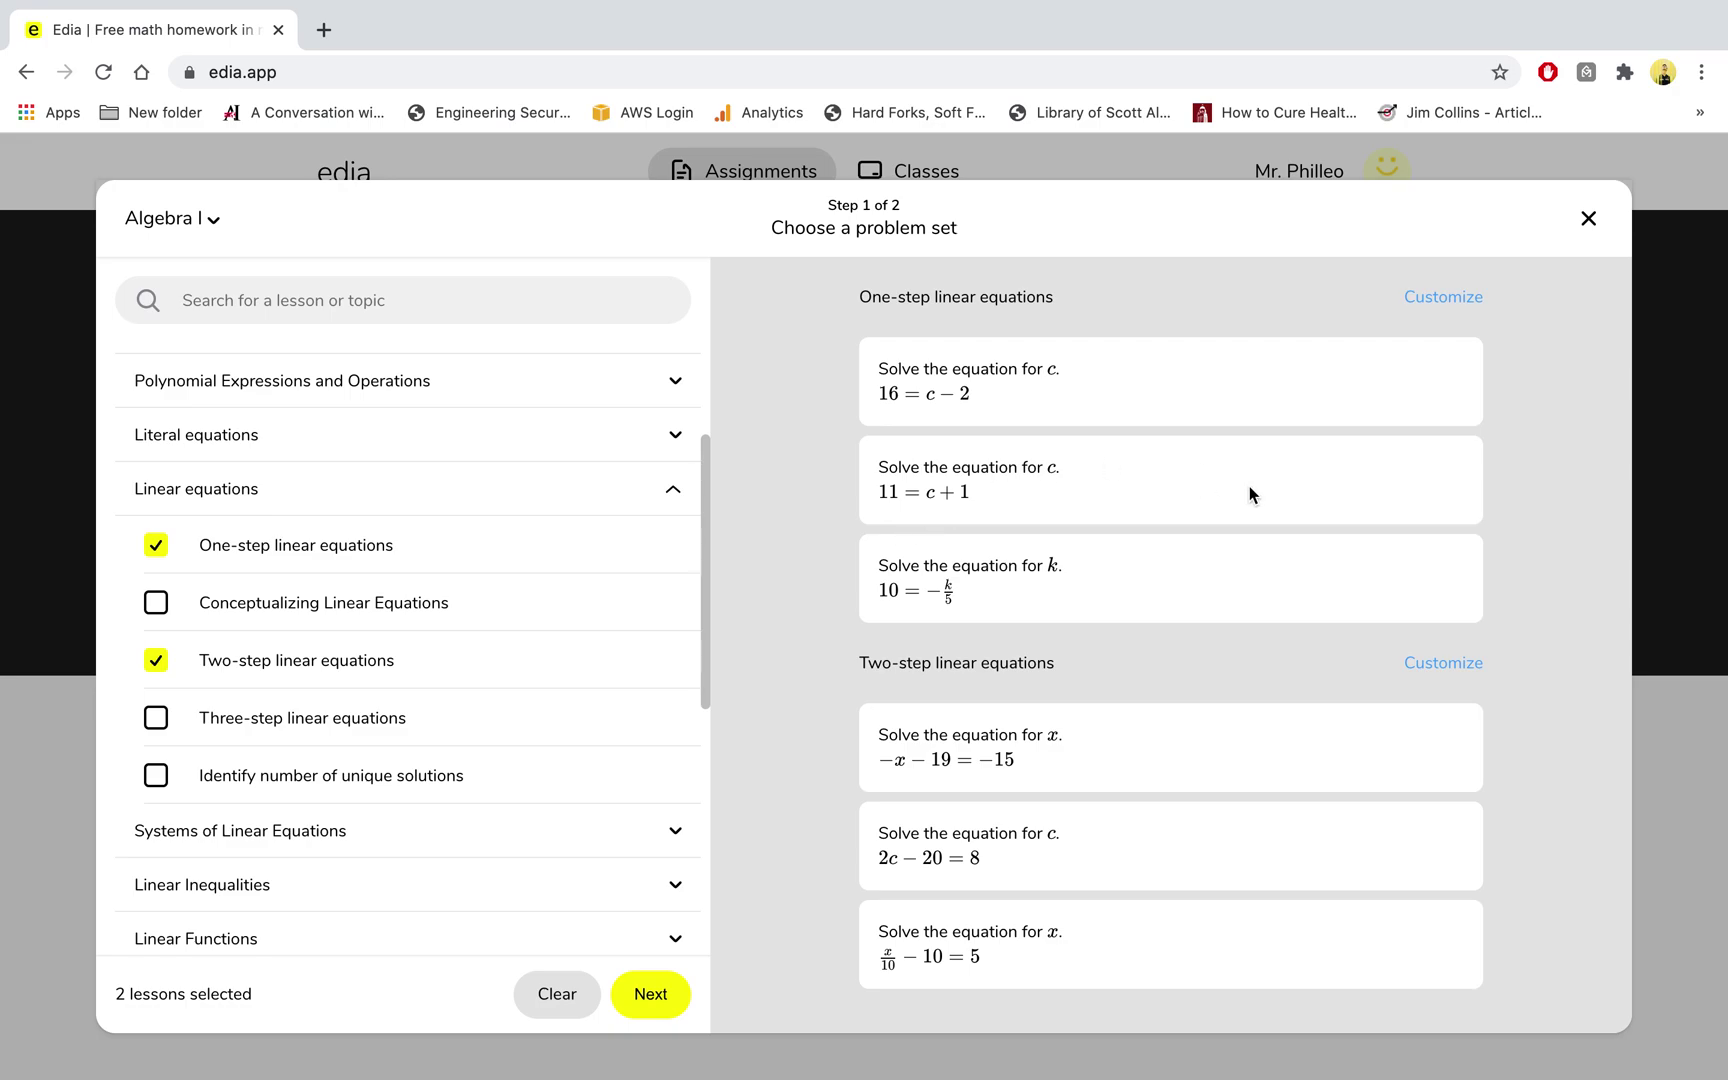
Proceed to the assignment settings and rename the assignment "Homework 1: Linear equations"
click(669, 1003)
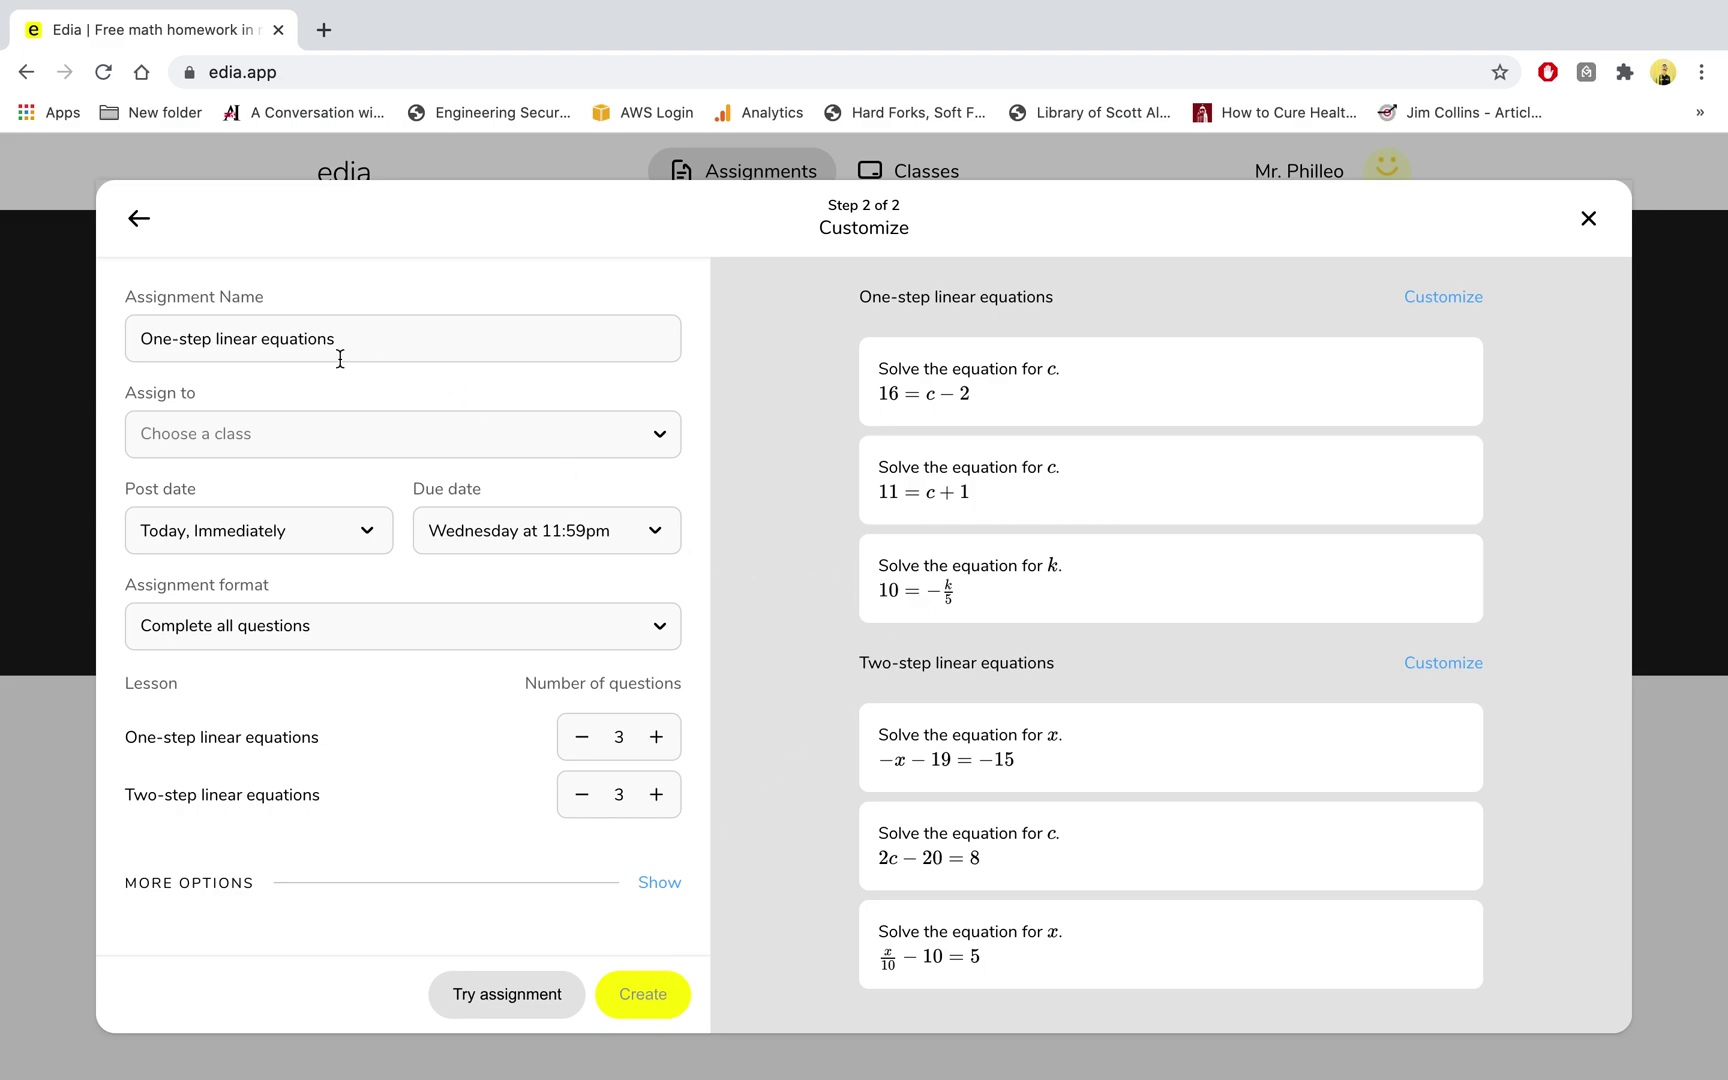
click(216, 340)
key(shift+Home)
text(Homework )
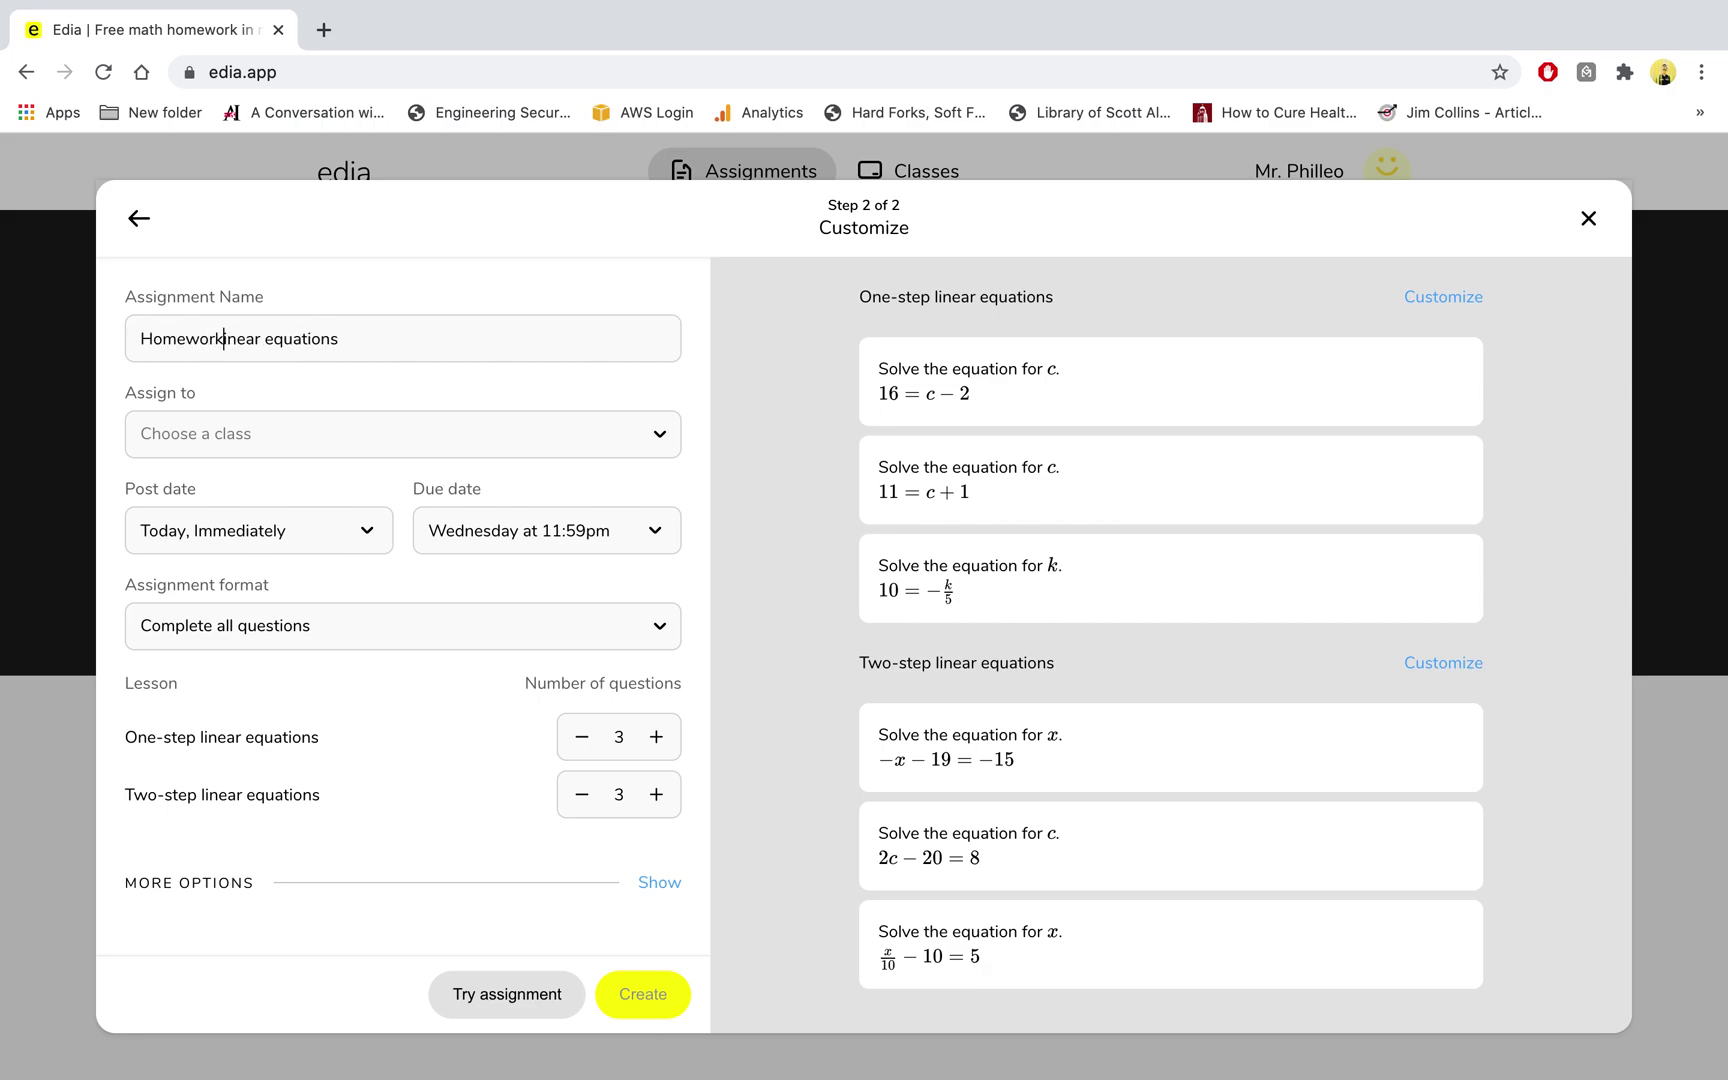
text(1: L)
key(alt+Right)
key(End)
key(Tab)
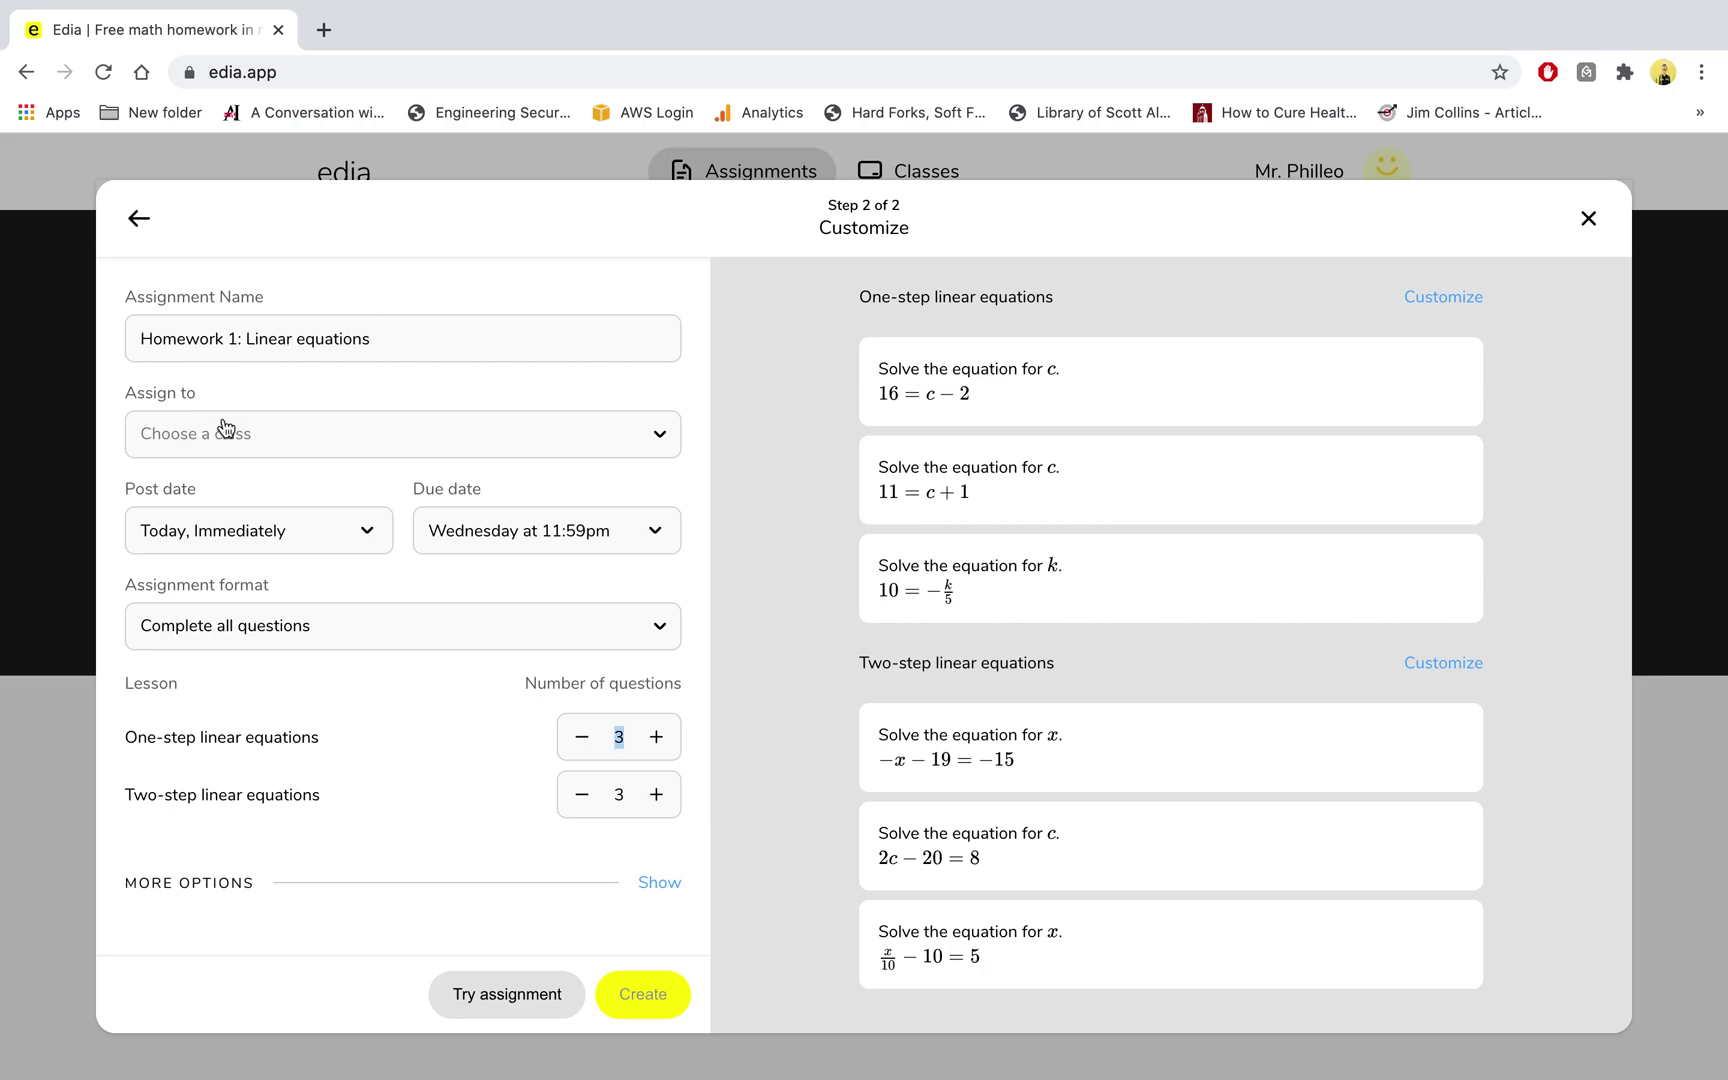
Assign the homework to the class "Algebra I, Demo Class"
click(338, 445)
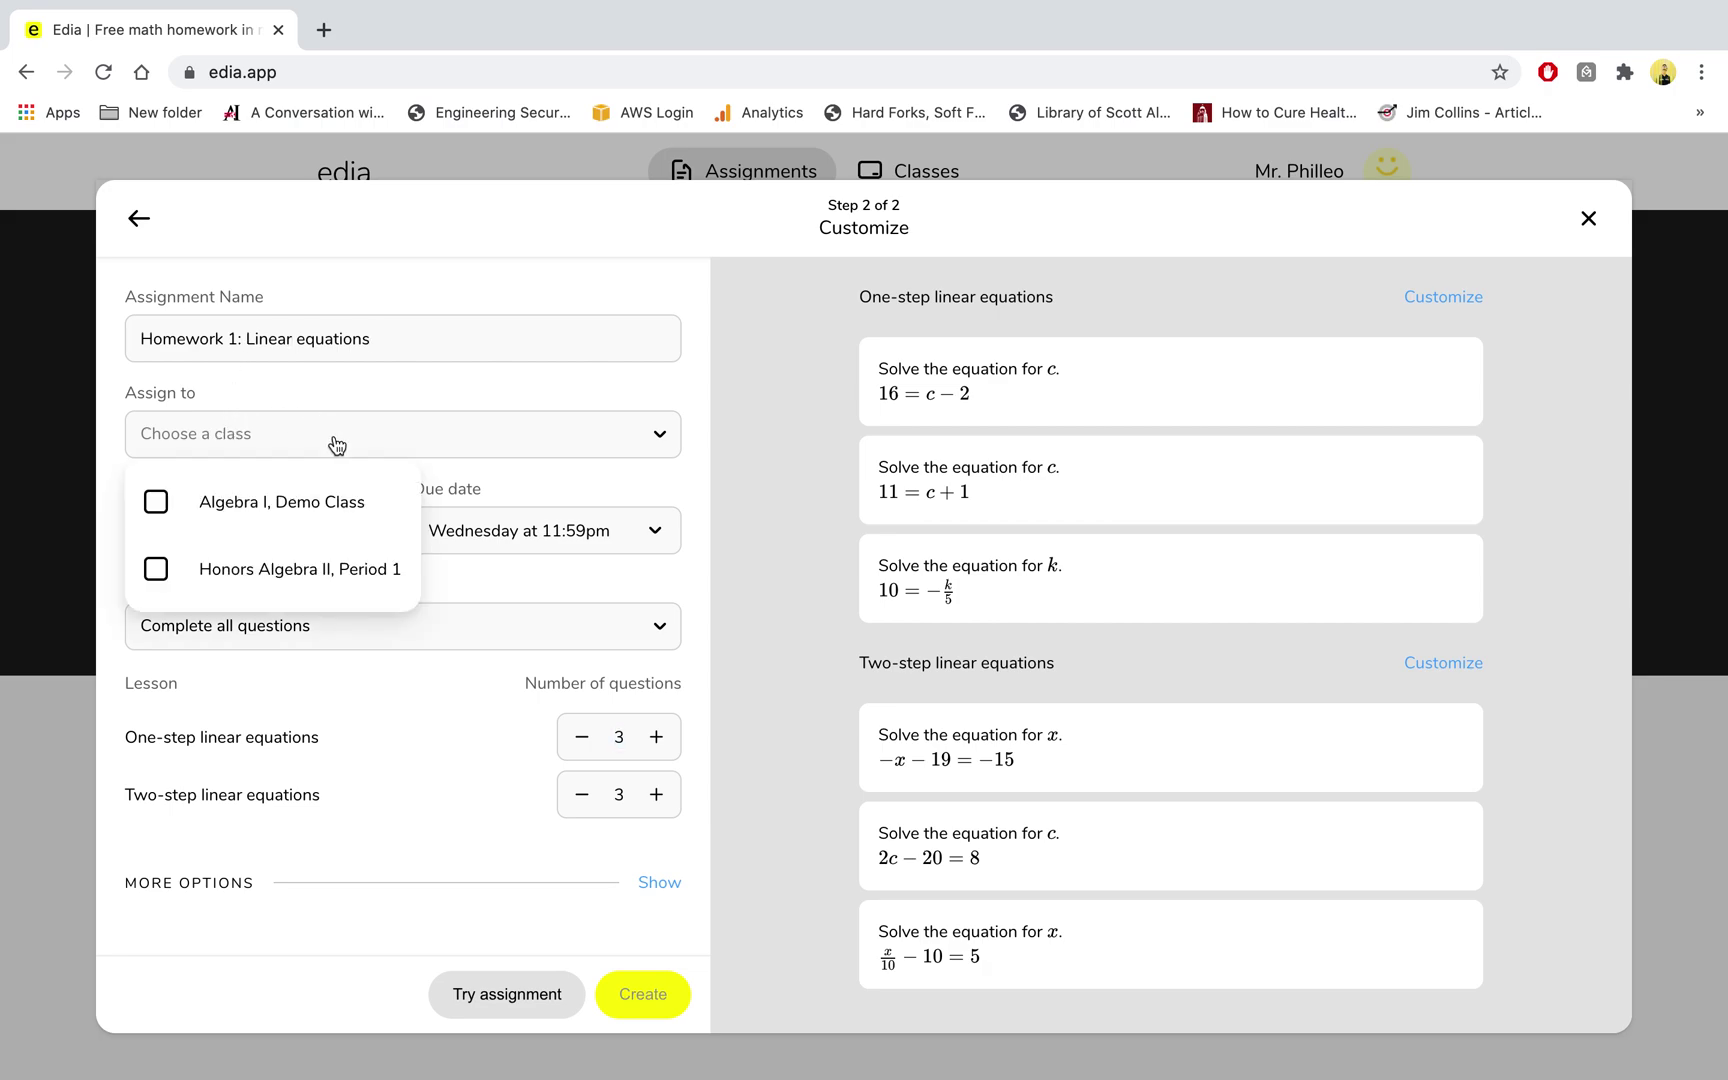
click(307, 503)
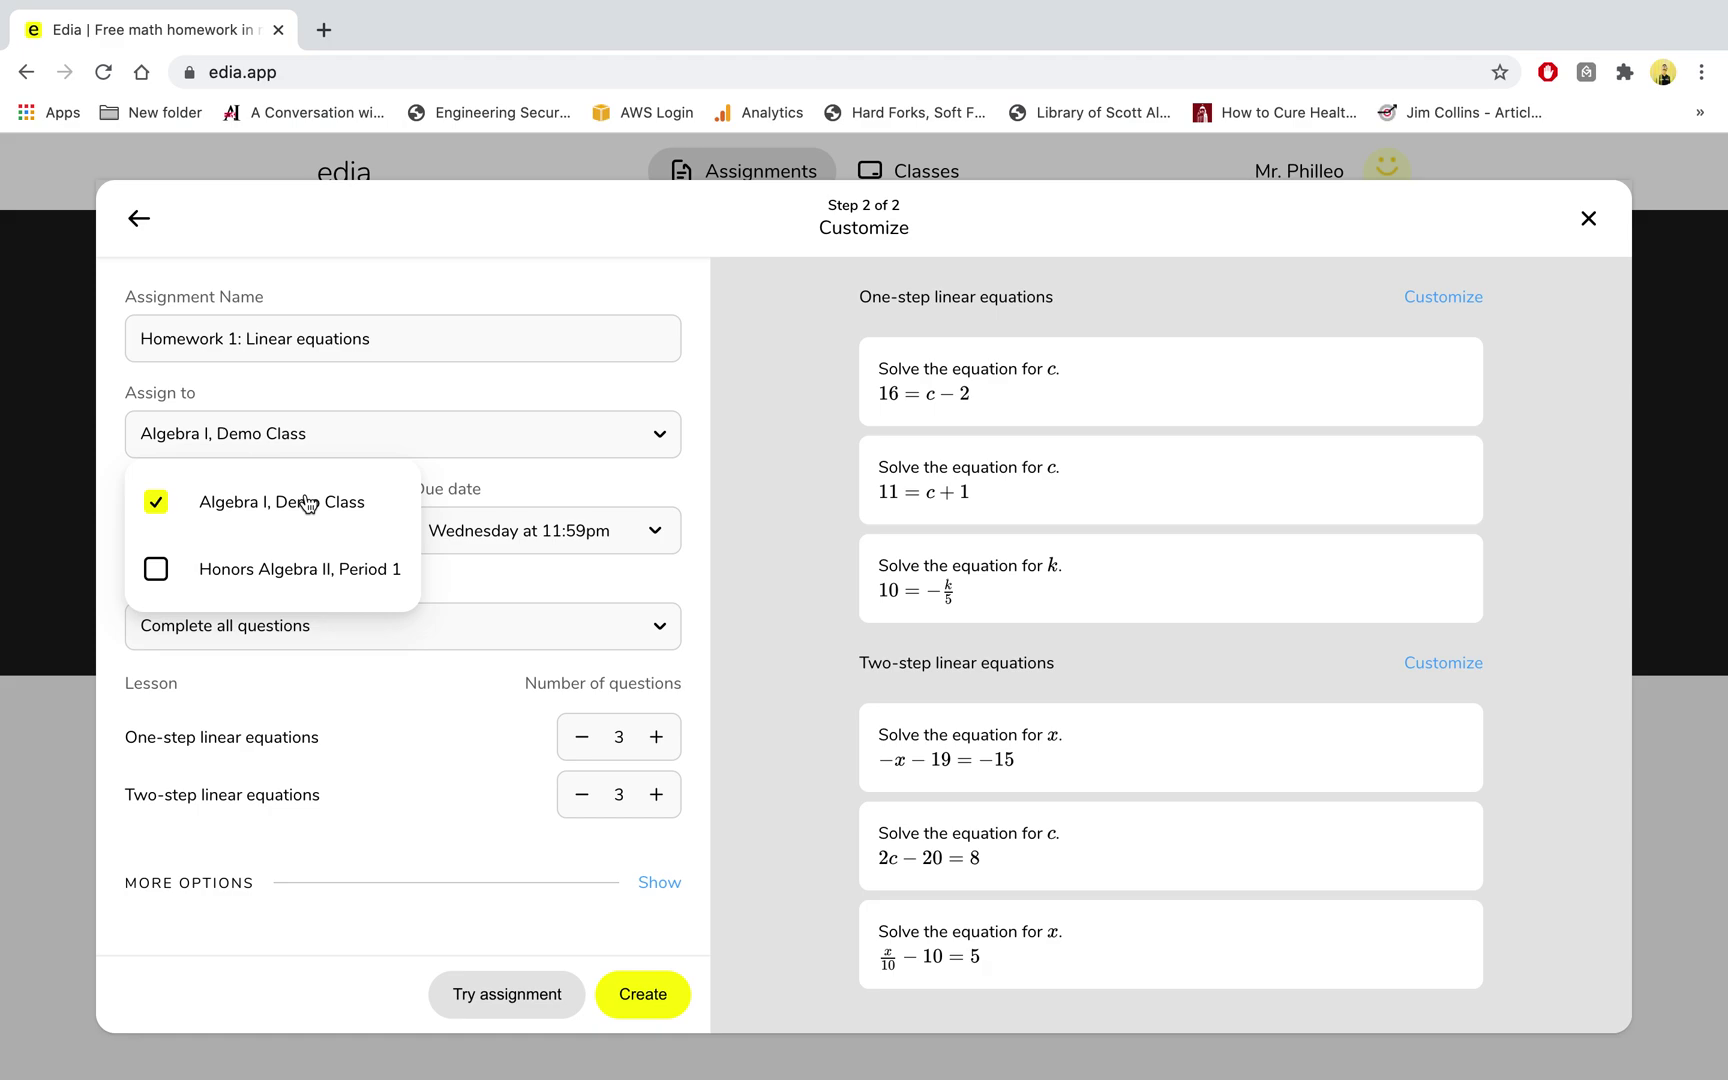
click(501, 479)
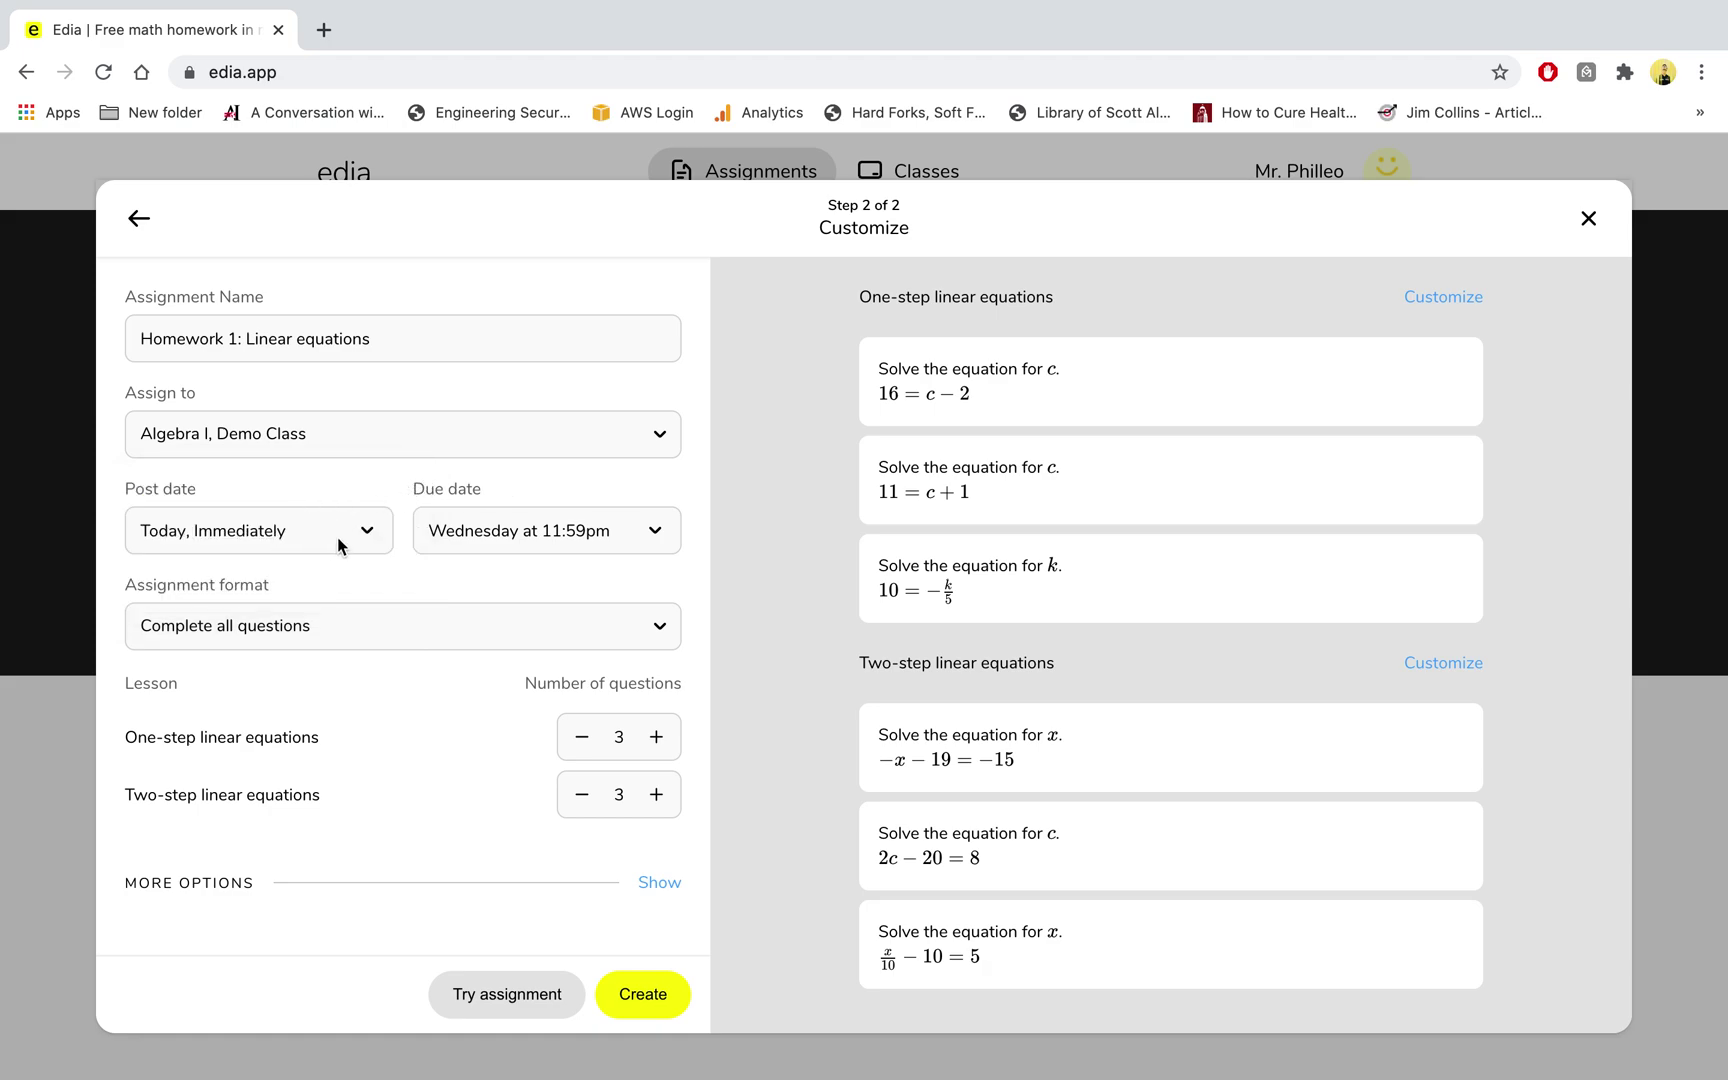
Set the assignment's due date to Friday, October 9, 2020 at 11:59pm
click(627, 535)
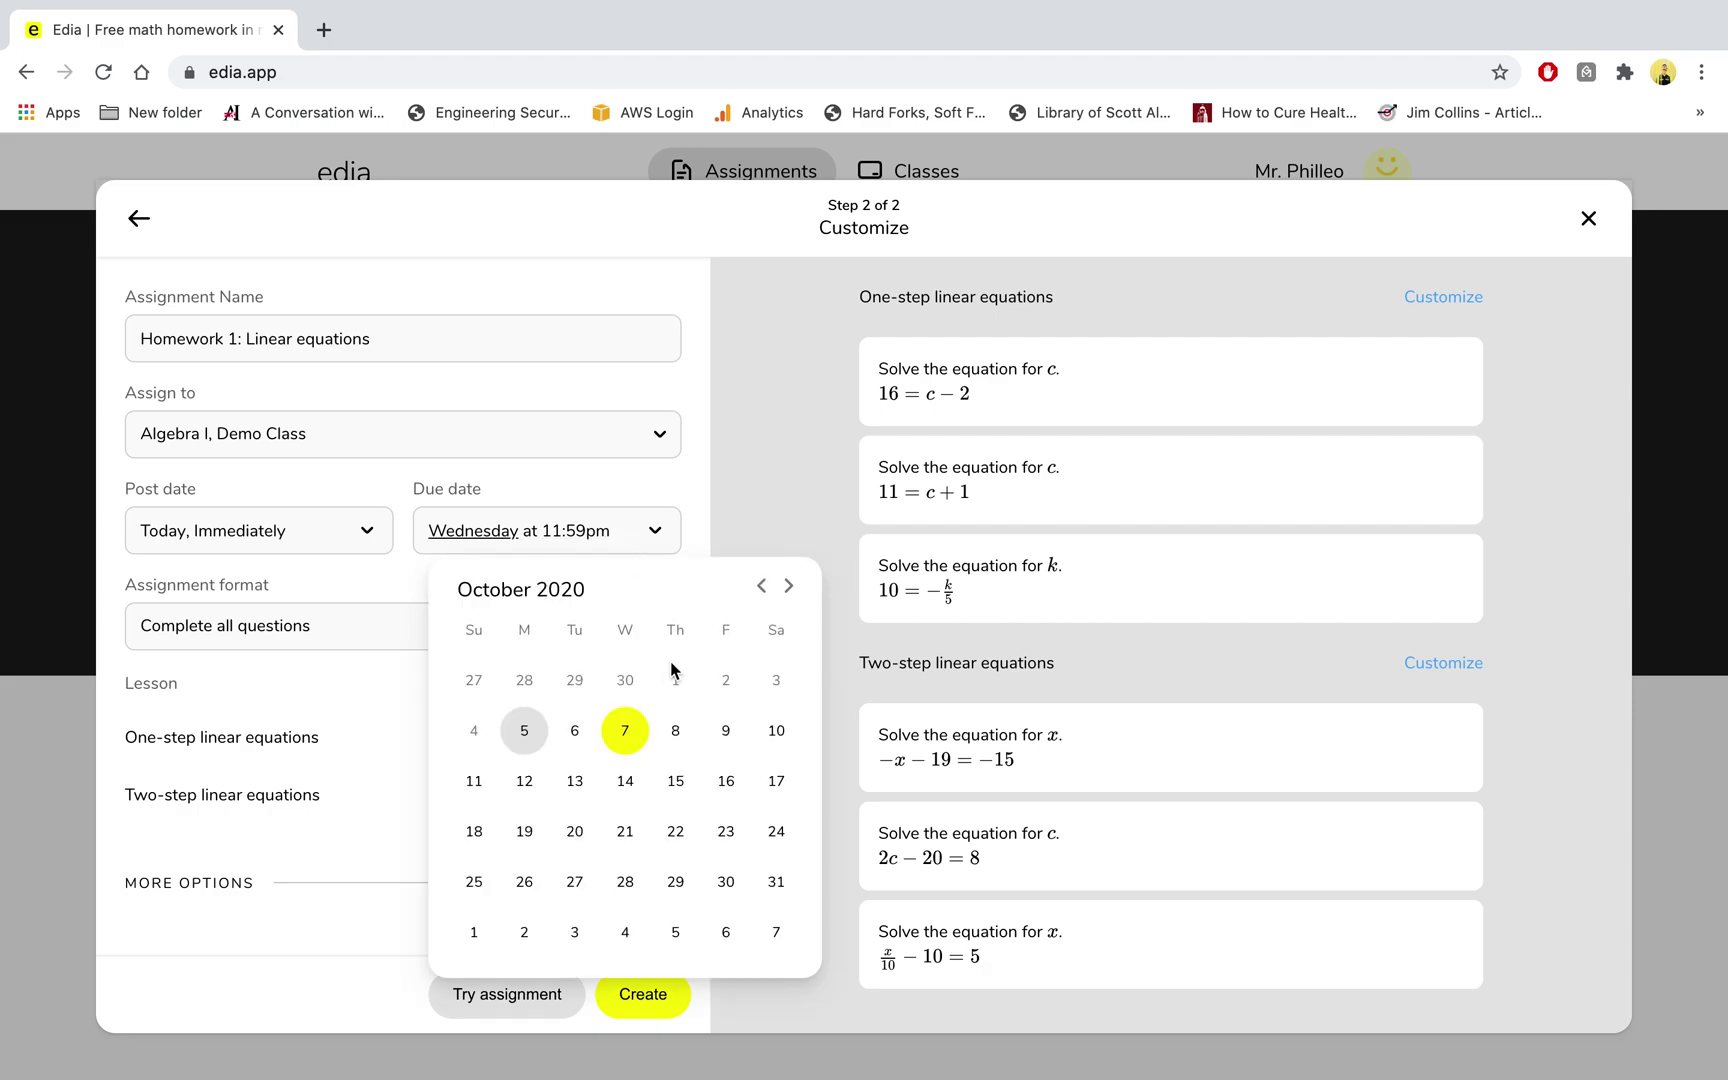
click(723, 732)
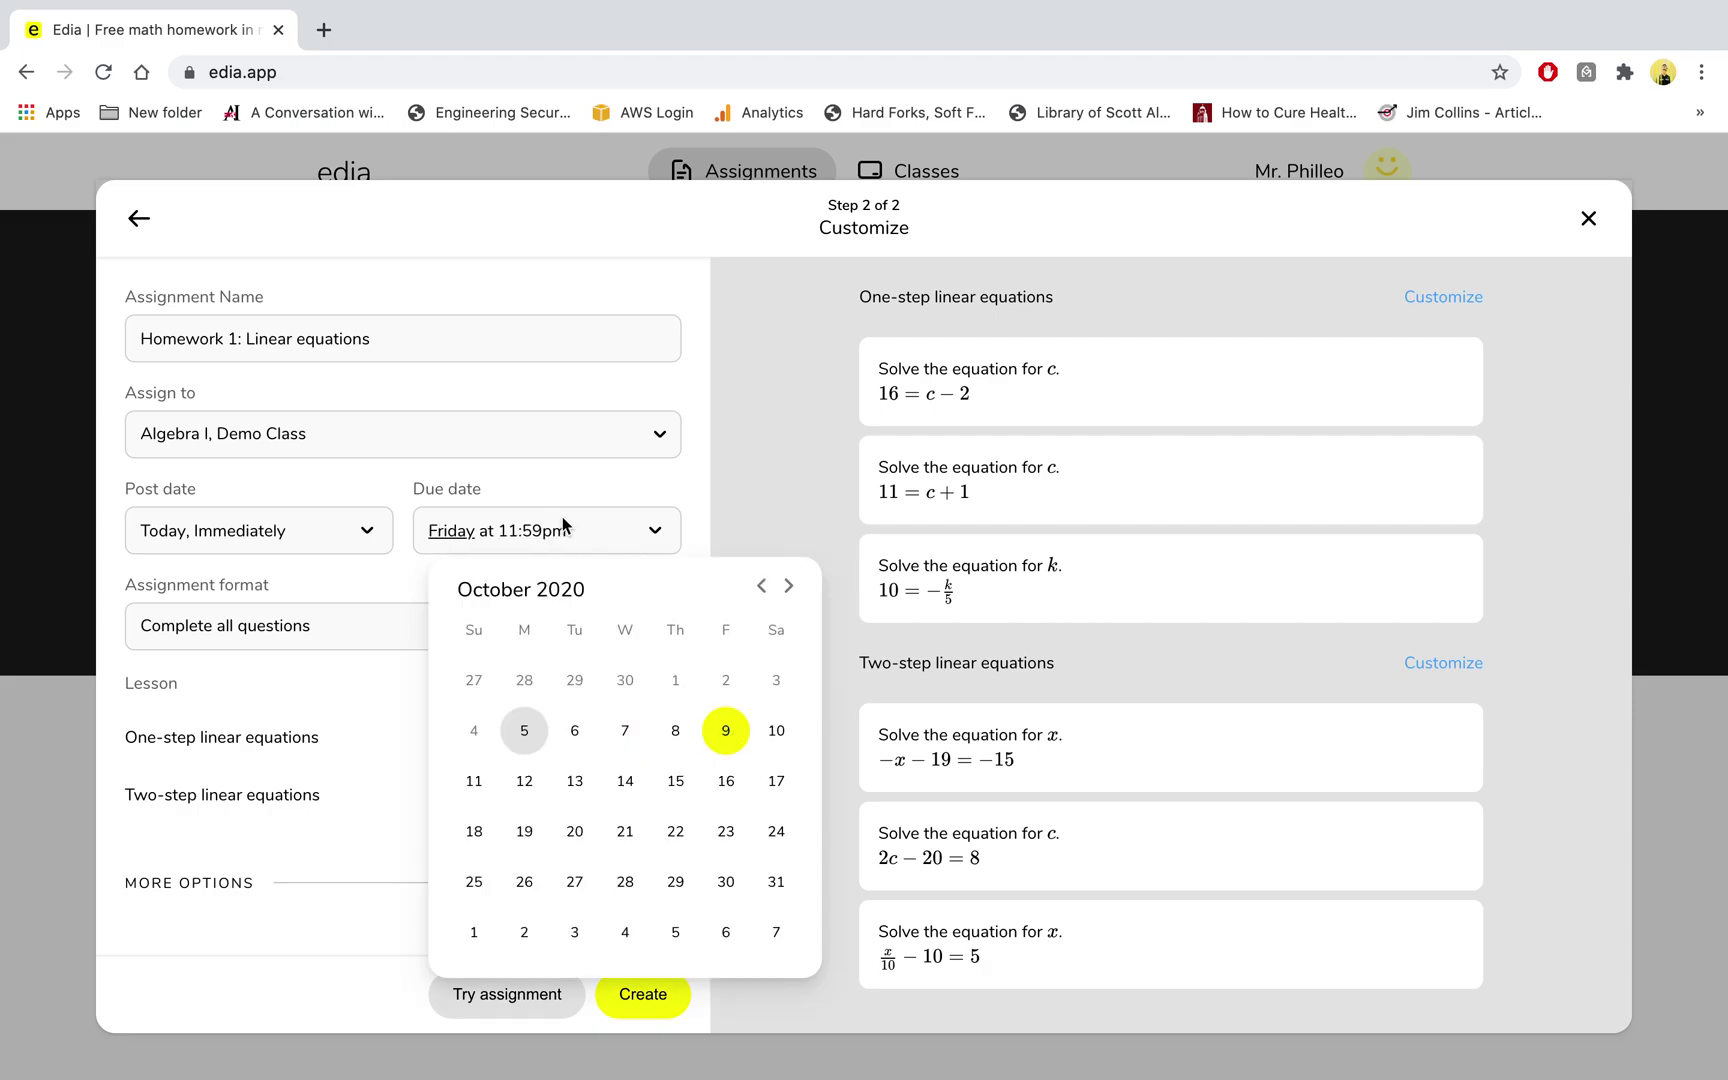
click(548, 544)
scroll(609, 687, up, 20)
scroll(609, 700, down, 20)
click(605, 789)
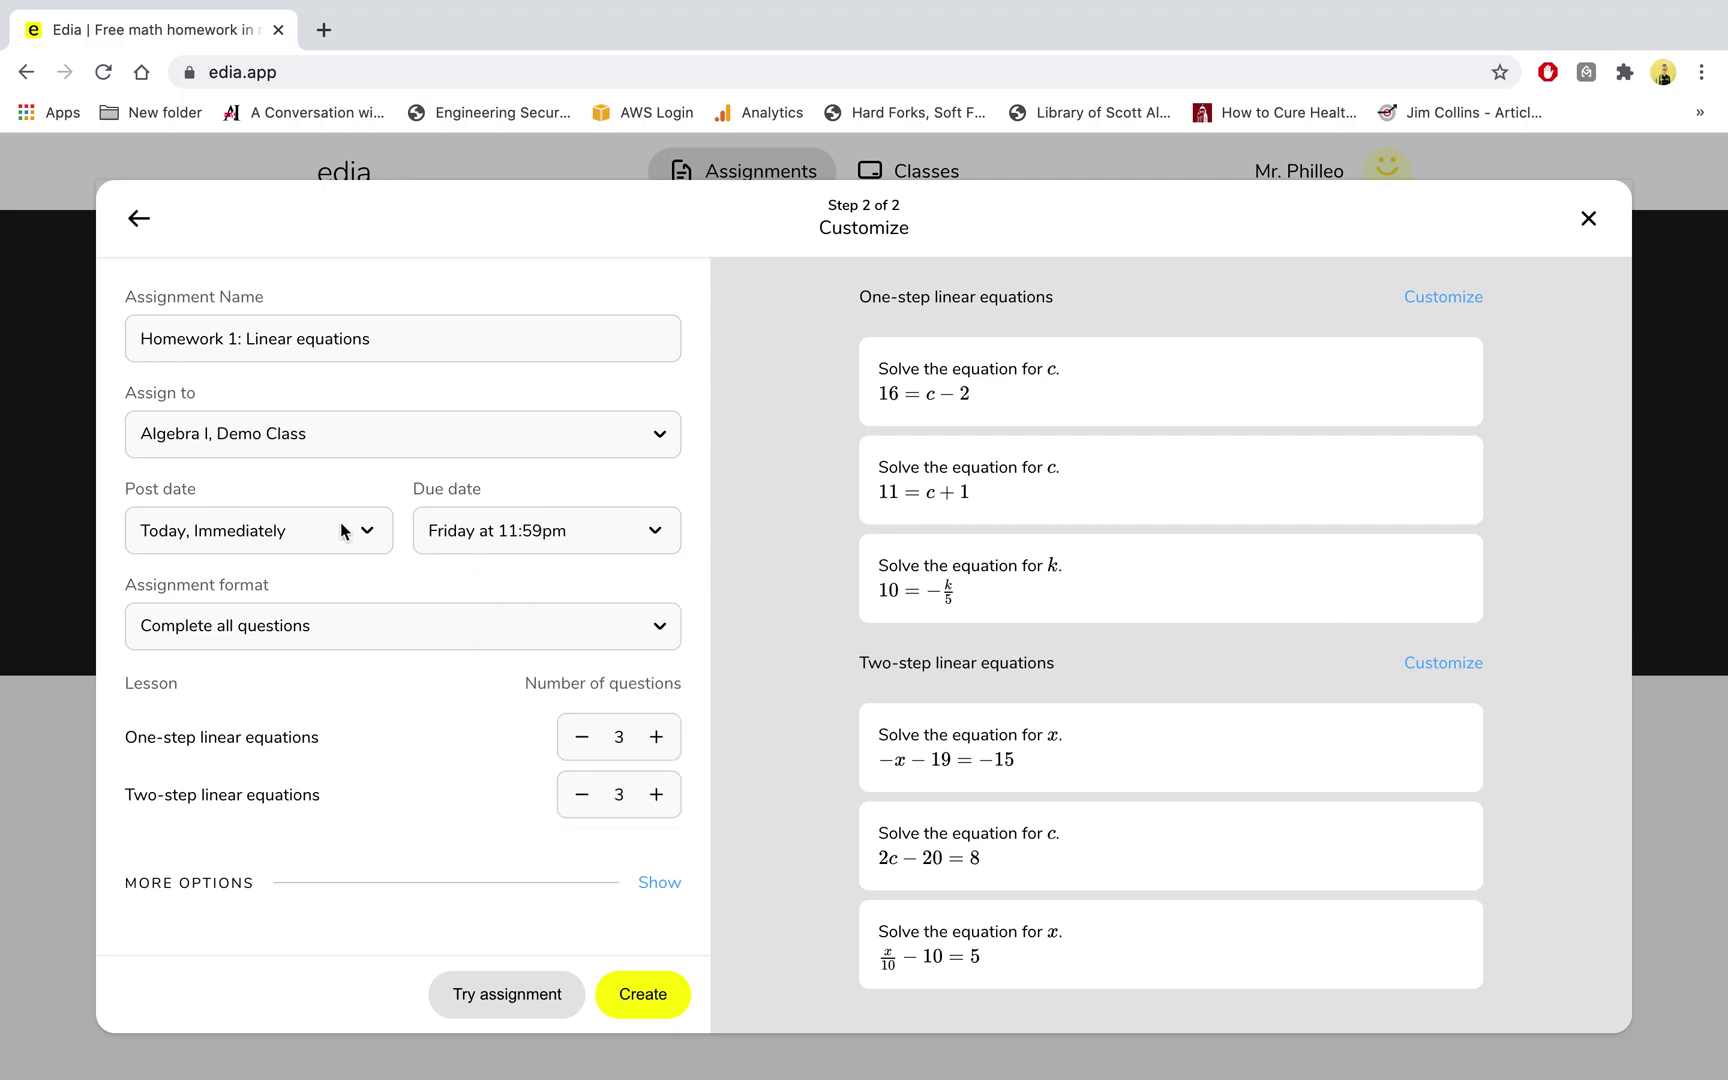
Set the assignment's post date to tomorrow, October 6, 2020, at 9:15am
click(311, 543)
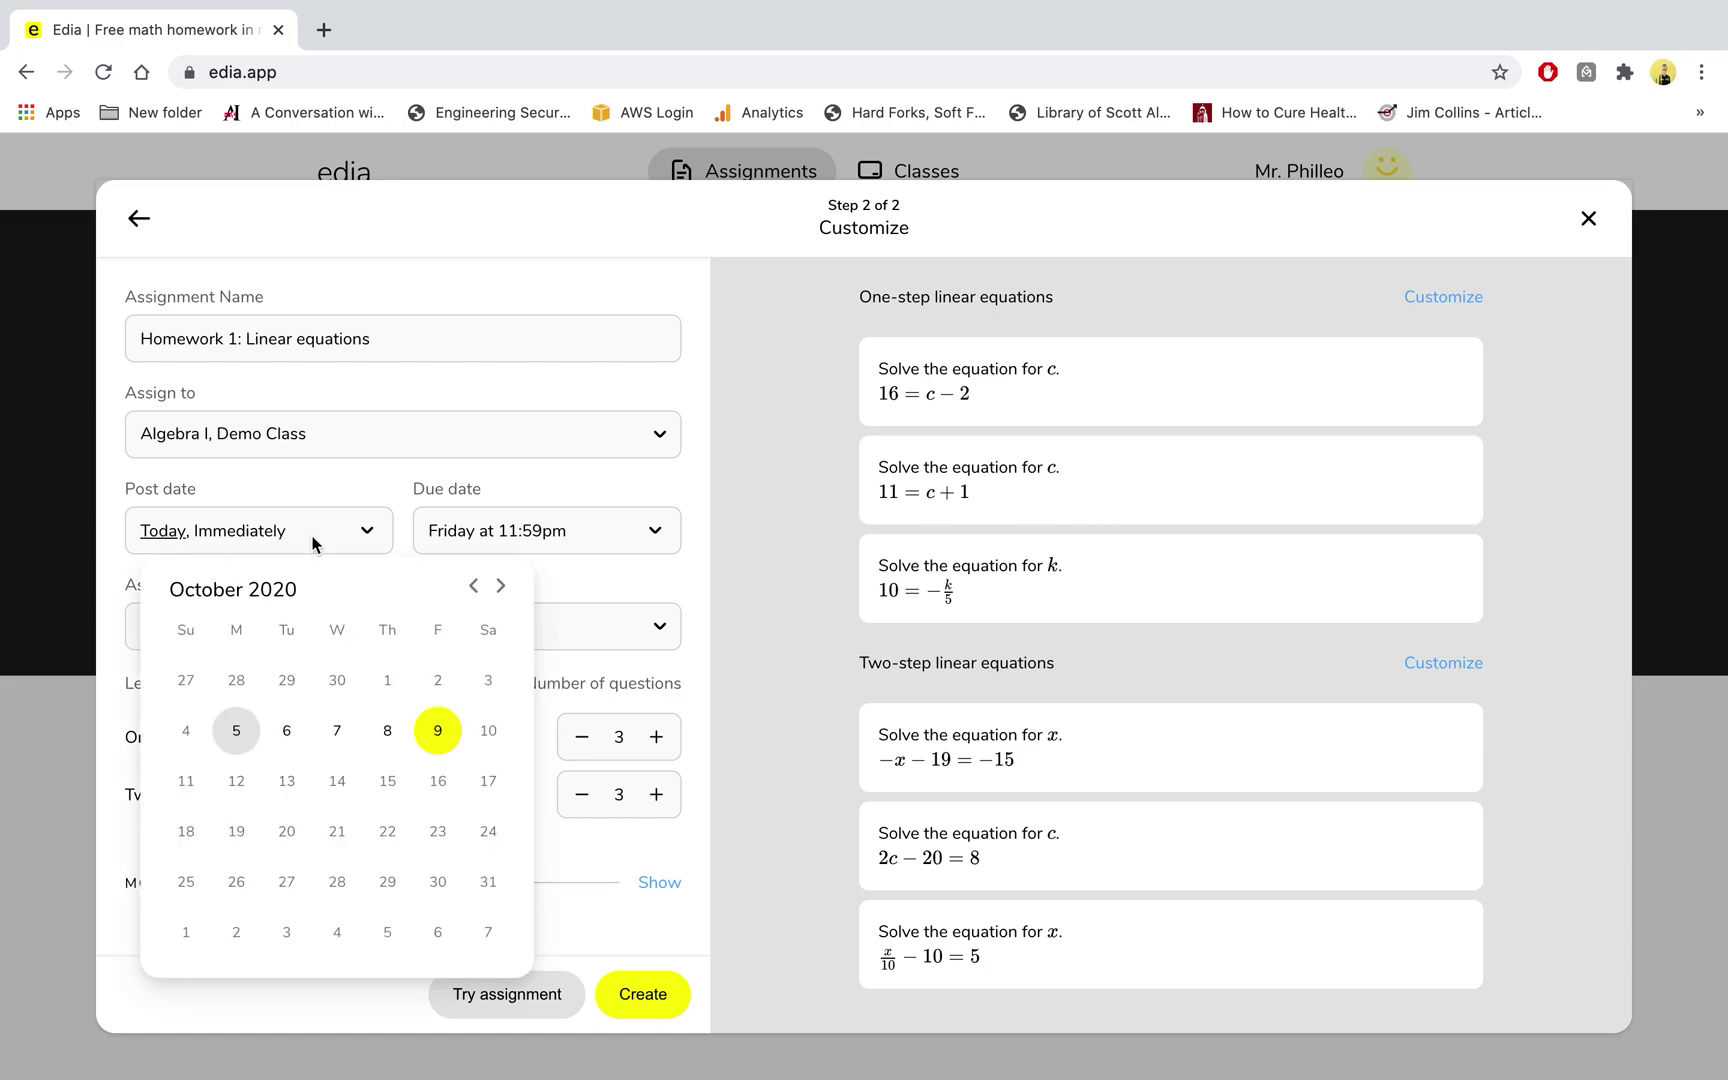
click(288, 731)
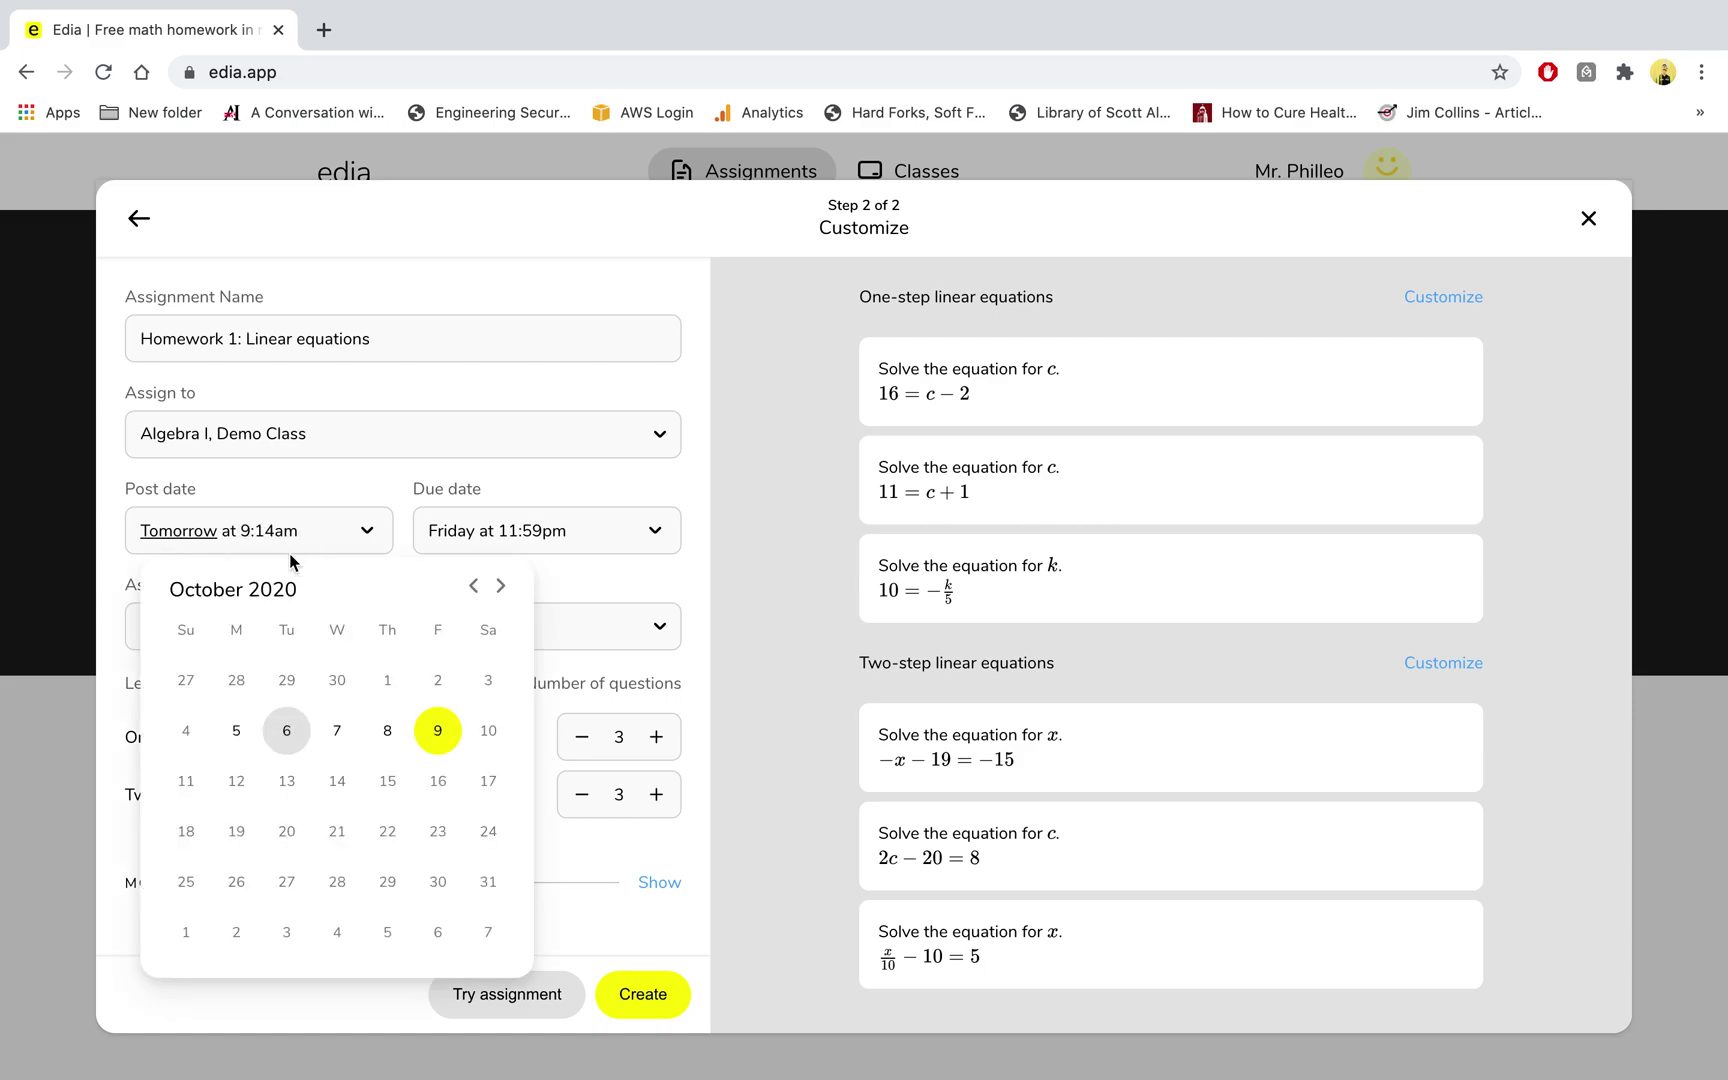
click(268, 531)
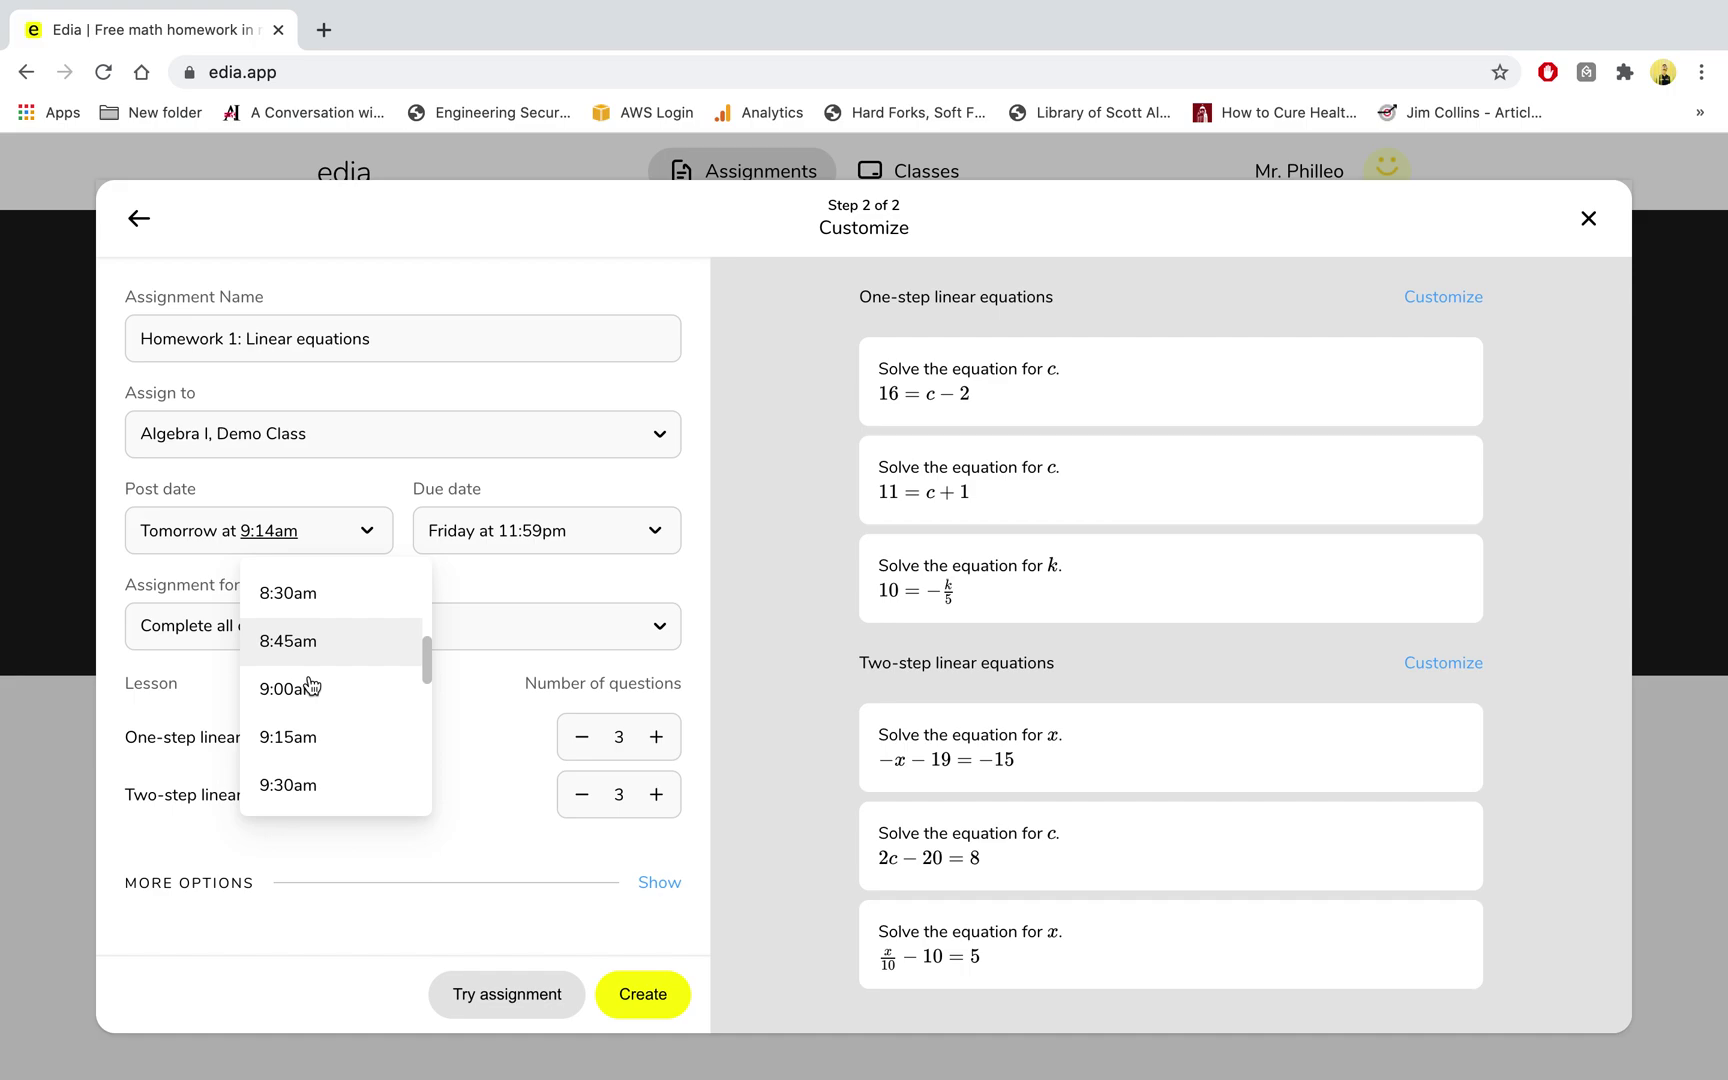
click(309, 733)
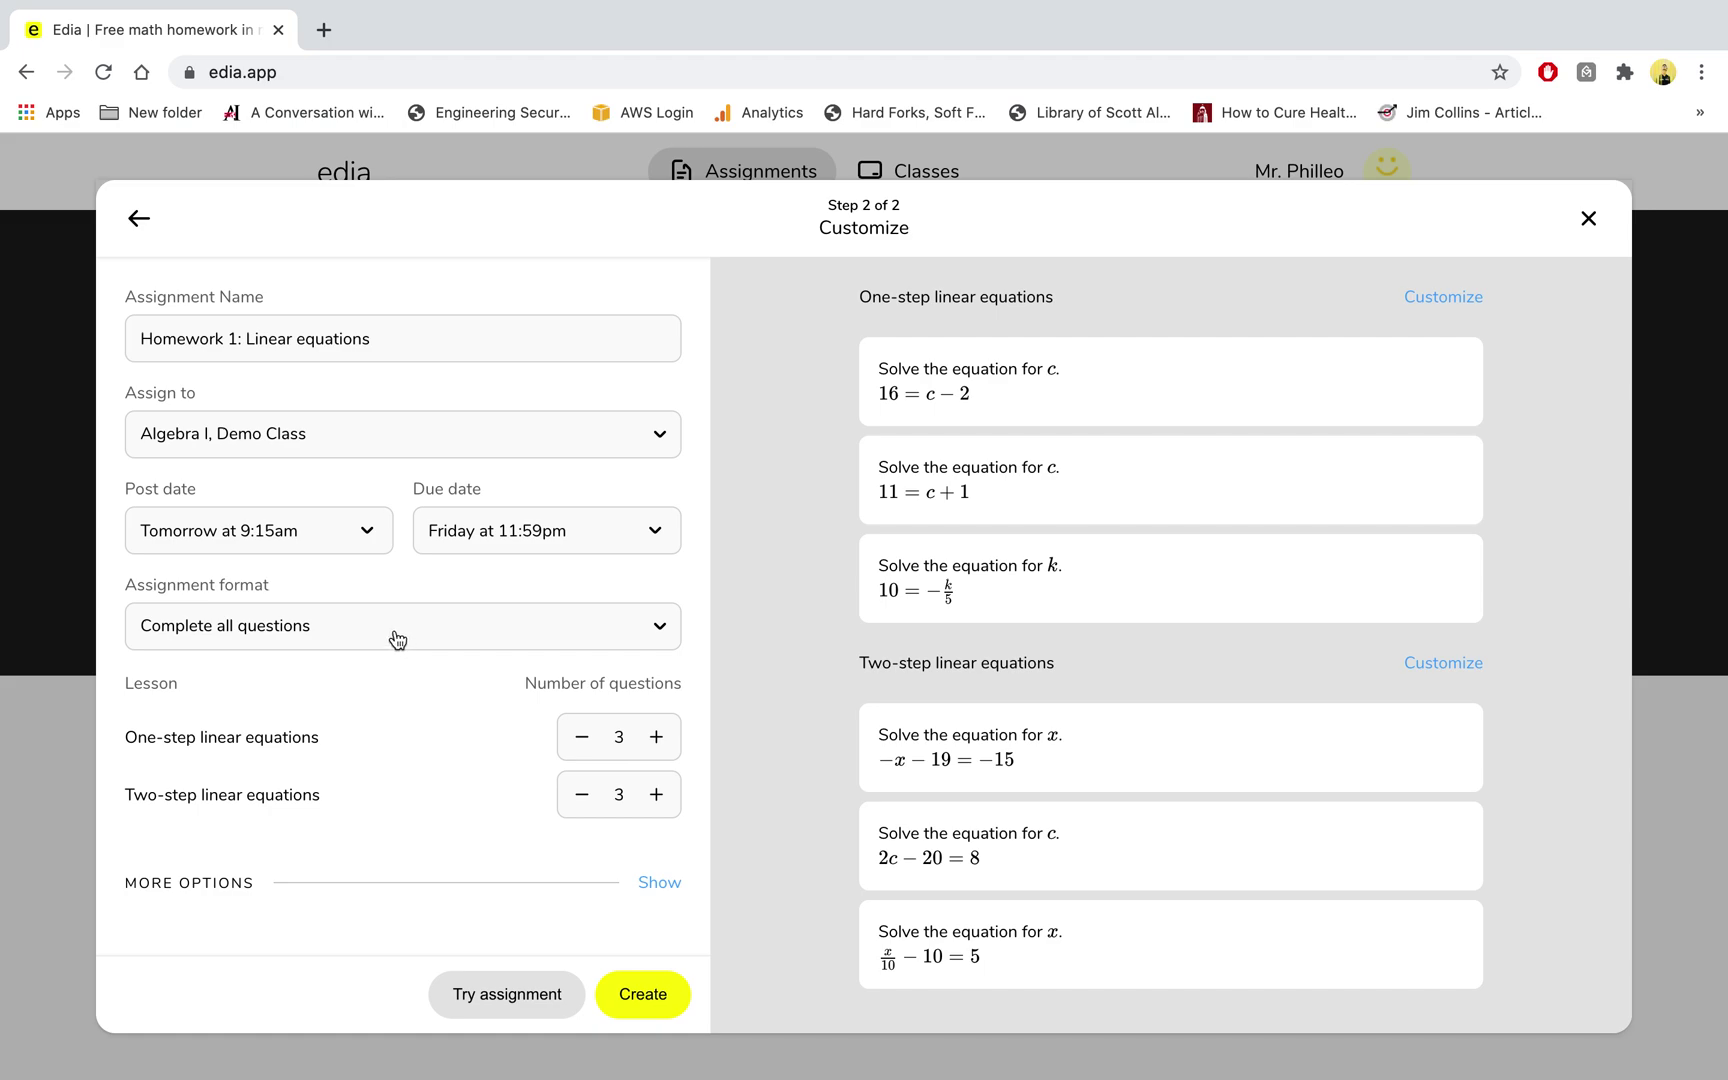
Raise the number of One-step linear equations questions to 50 and look through the question preview
click(656, 737)
click(656, 737)
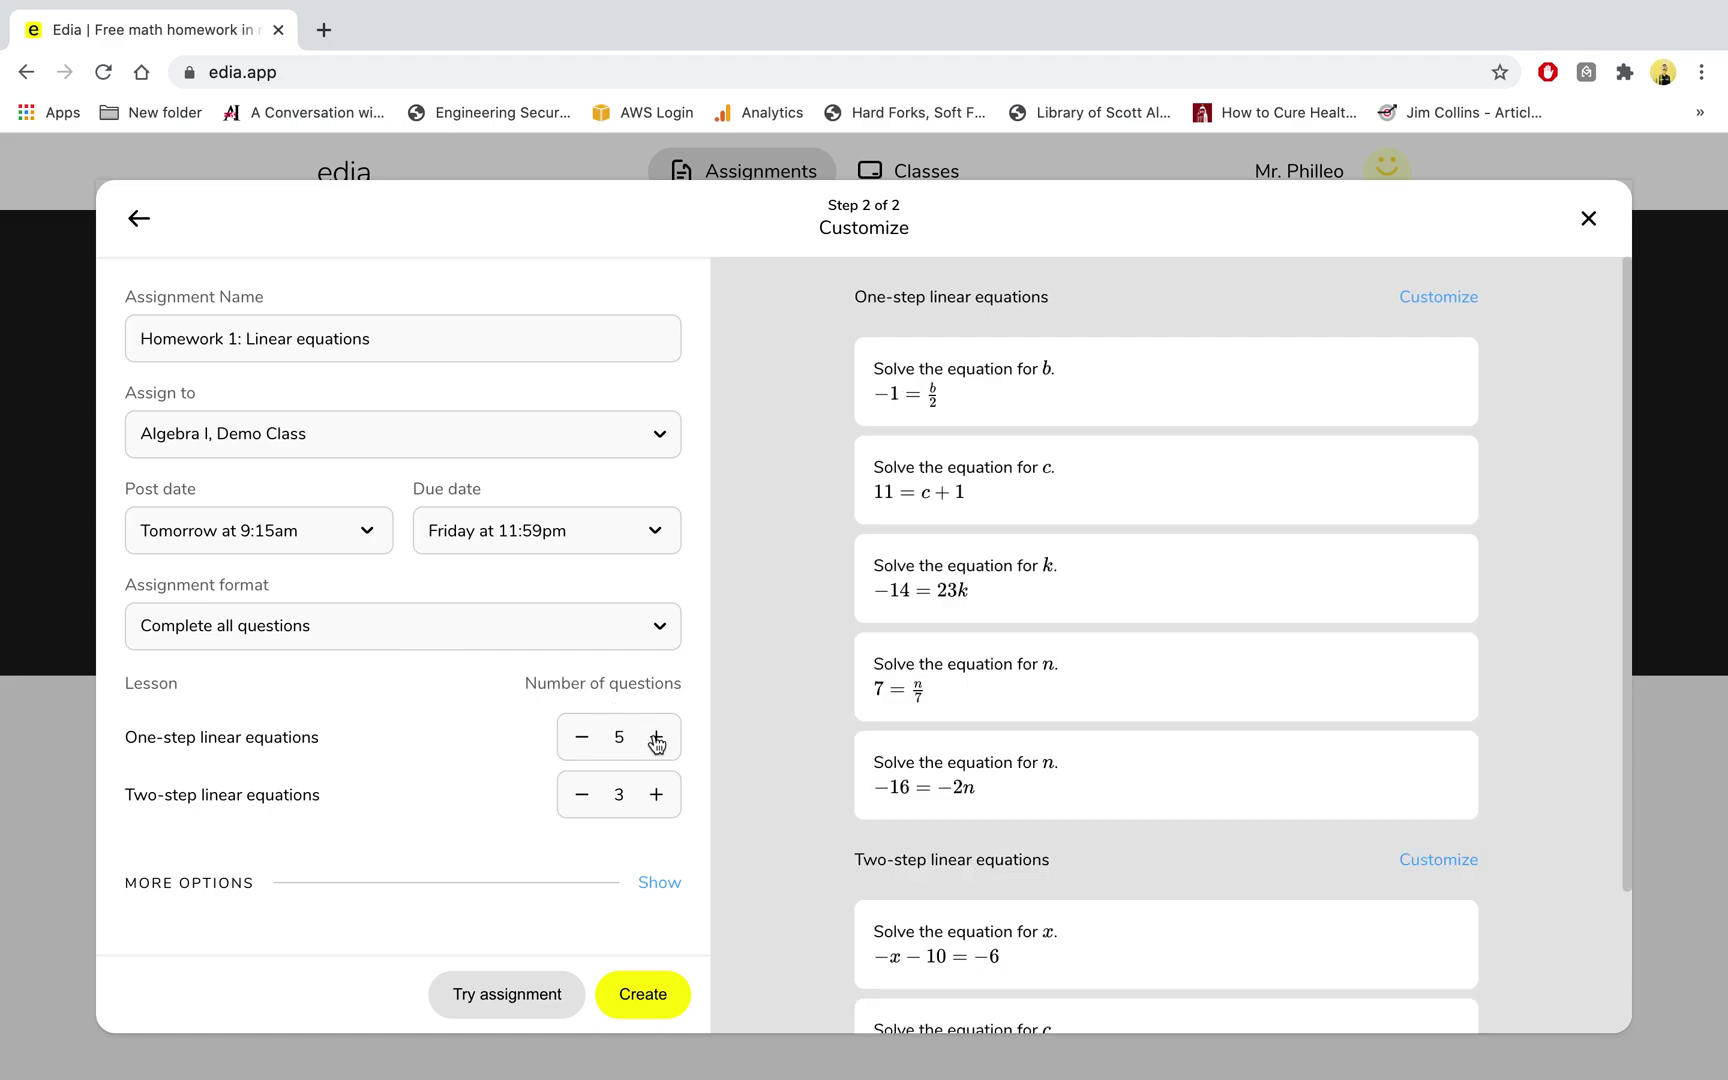
click(656, 743)
click(634, 737)
key(BackSpace)
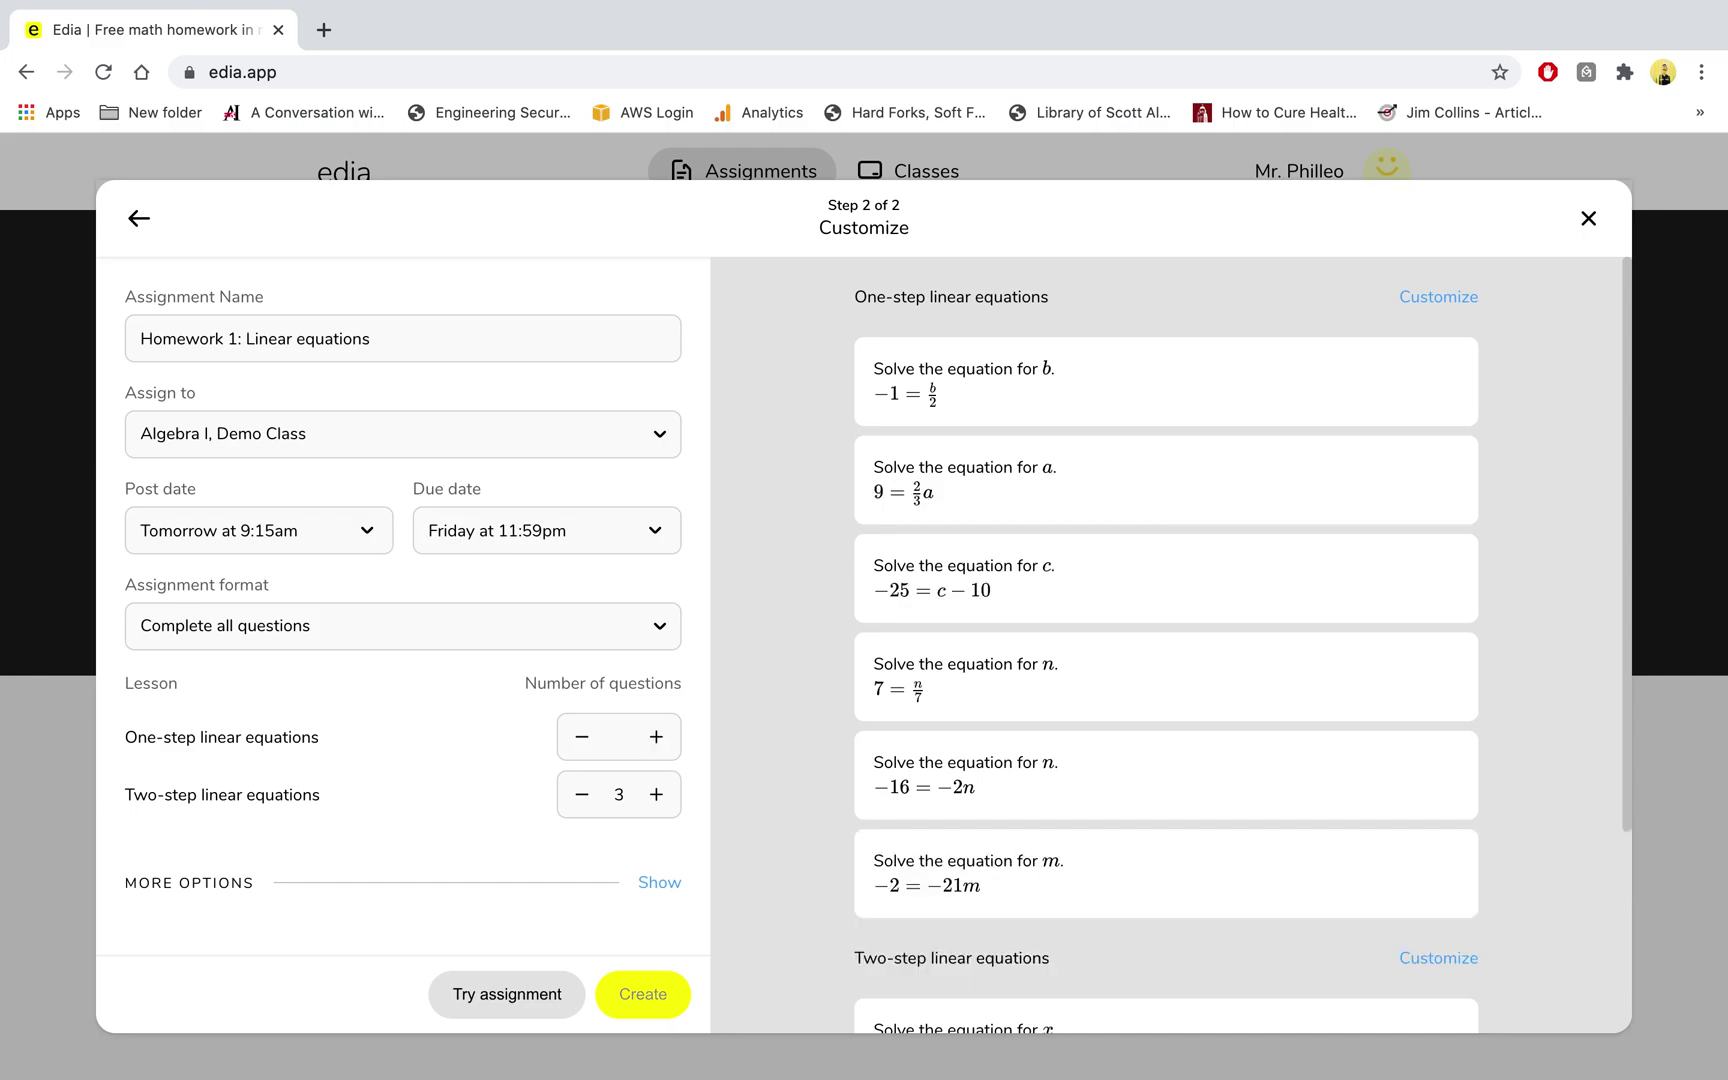
text(50)
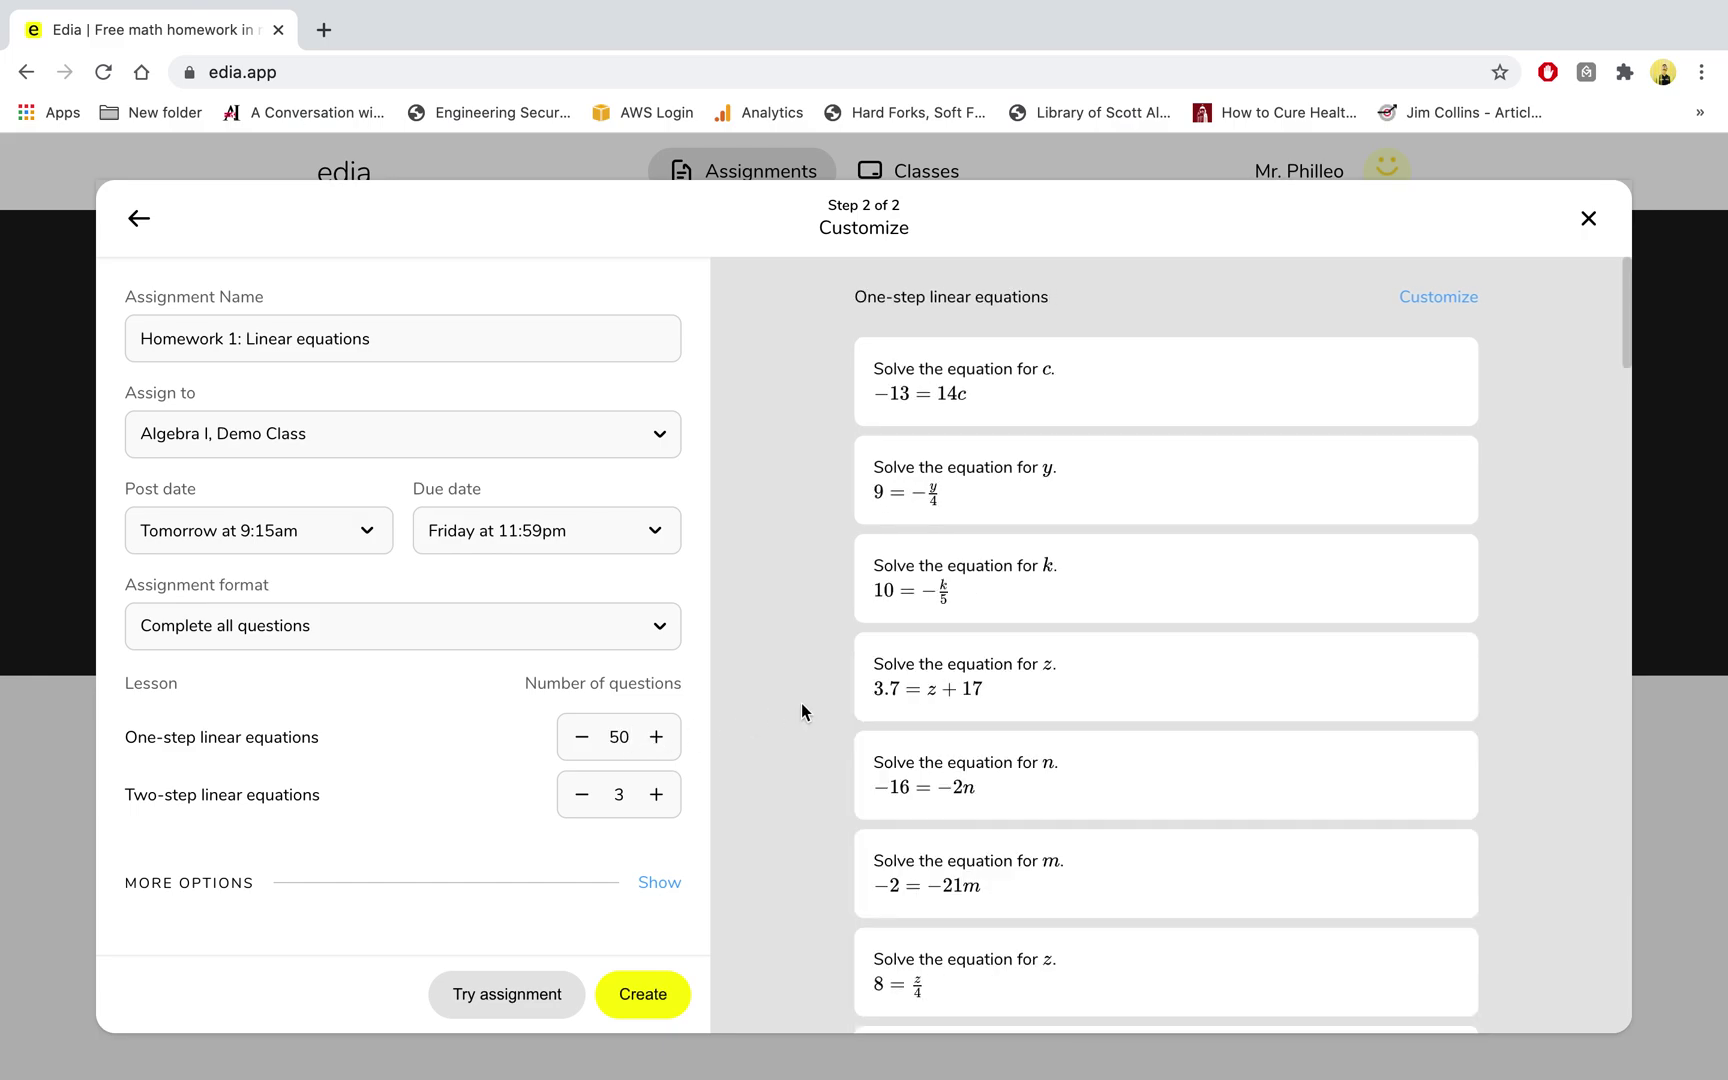
scroll(802, 697, down, 20)
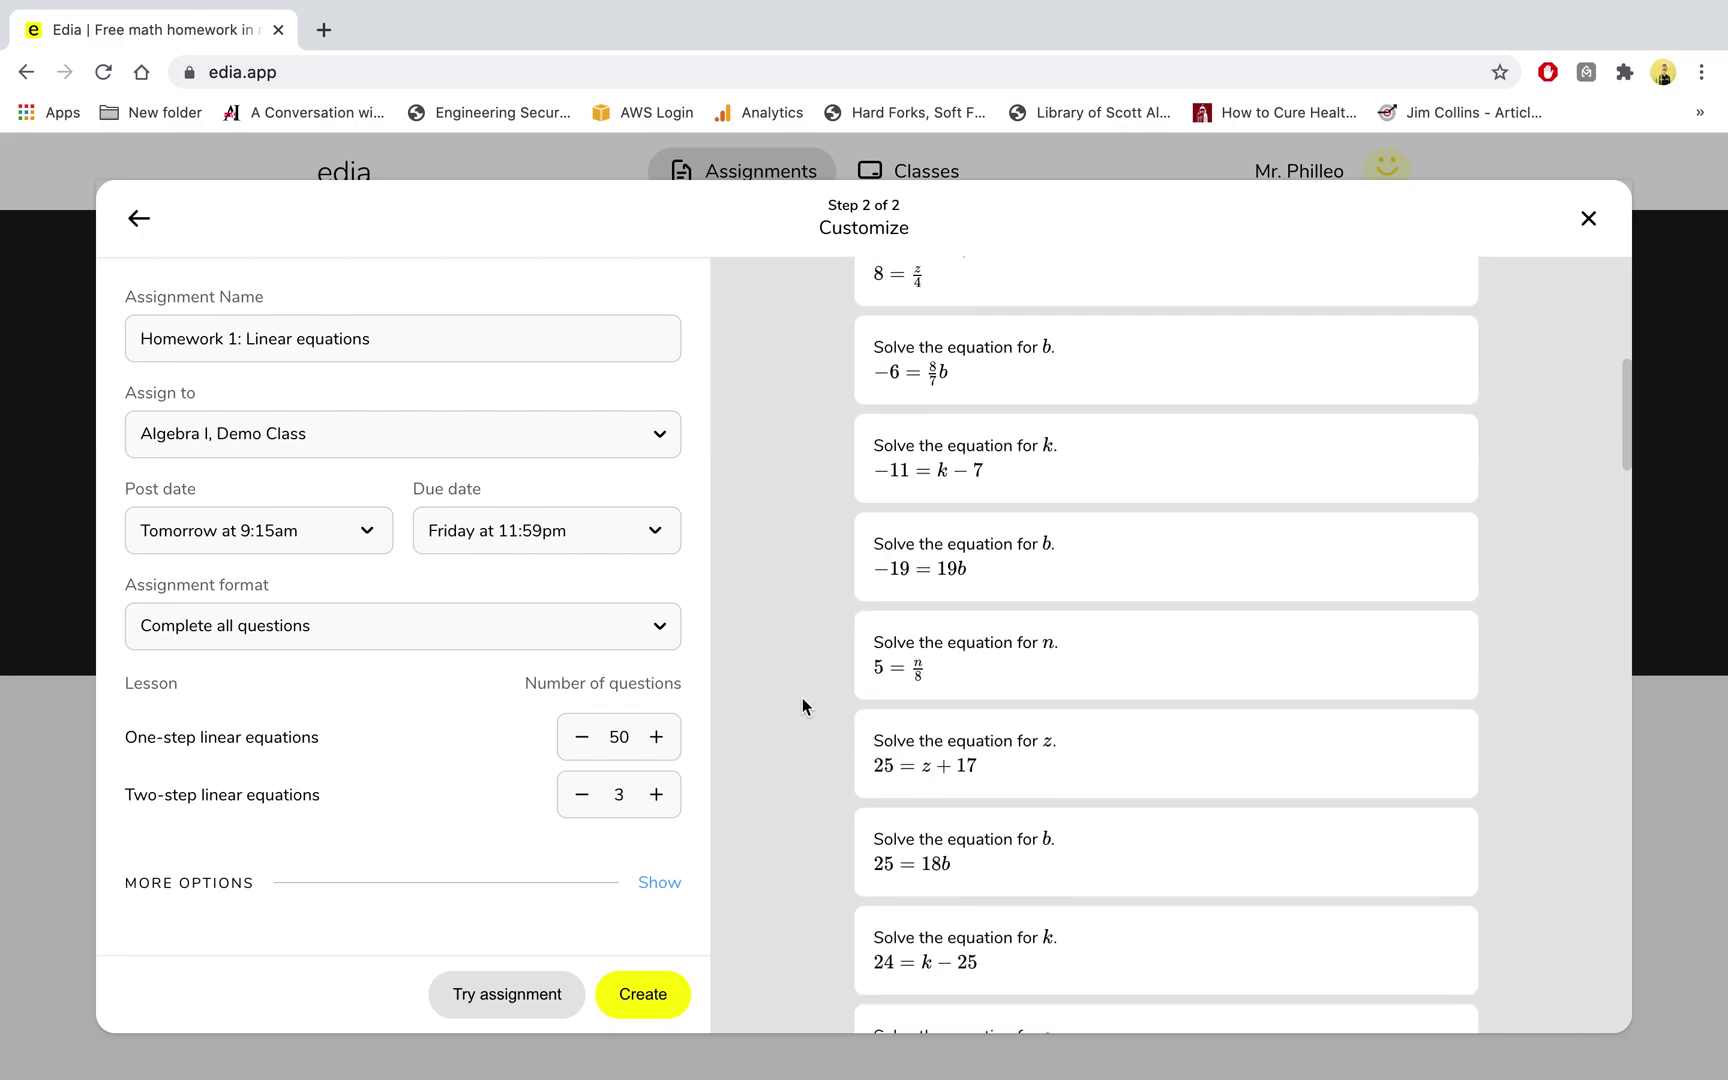
scroll(802, 697, up, 20)
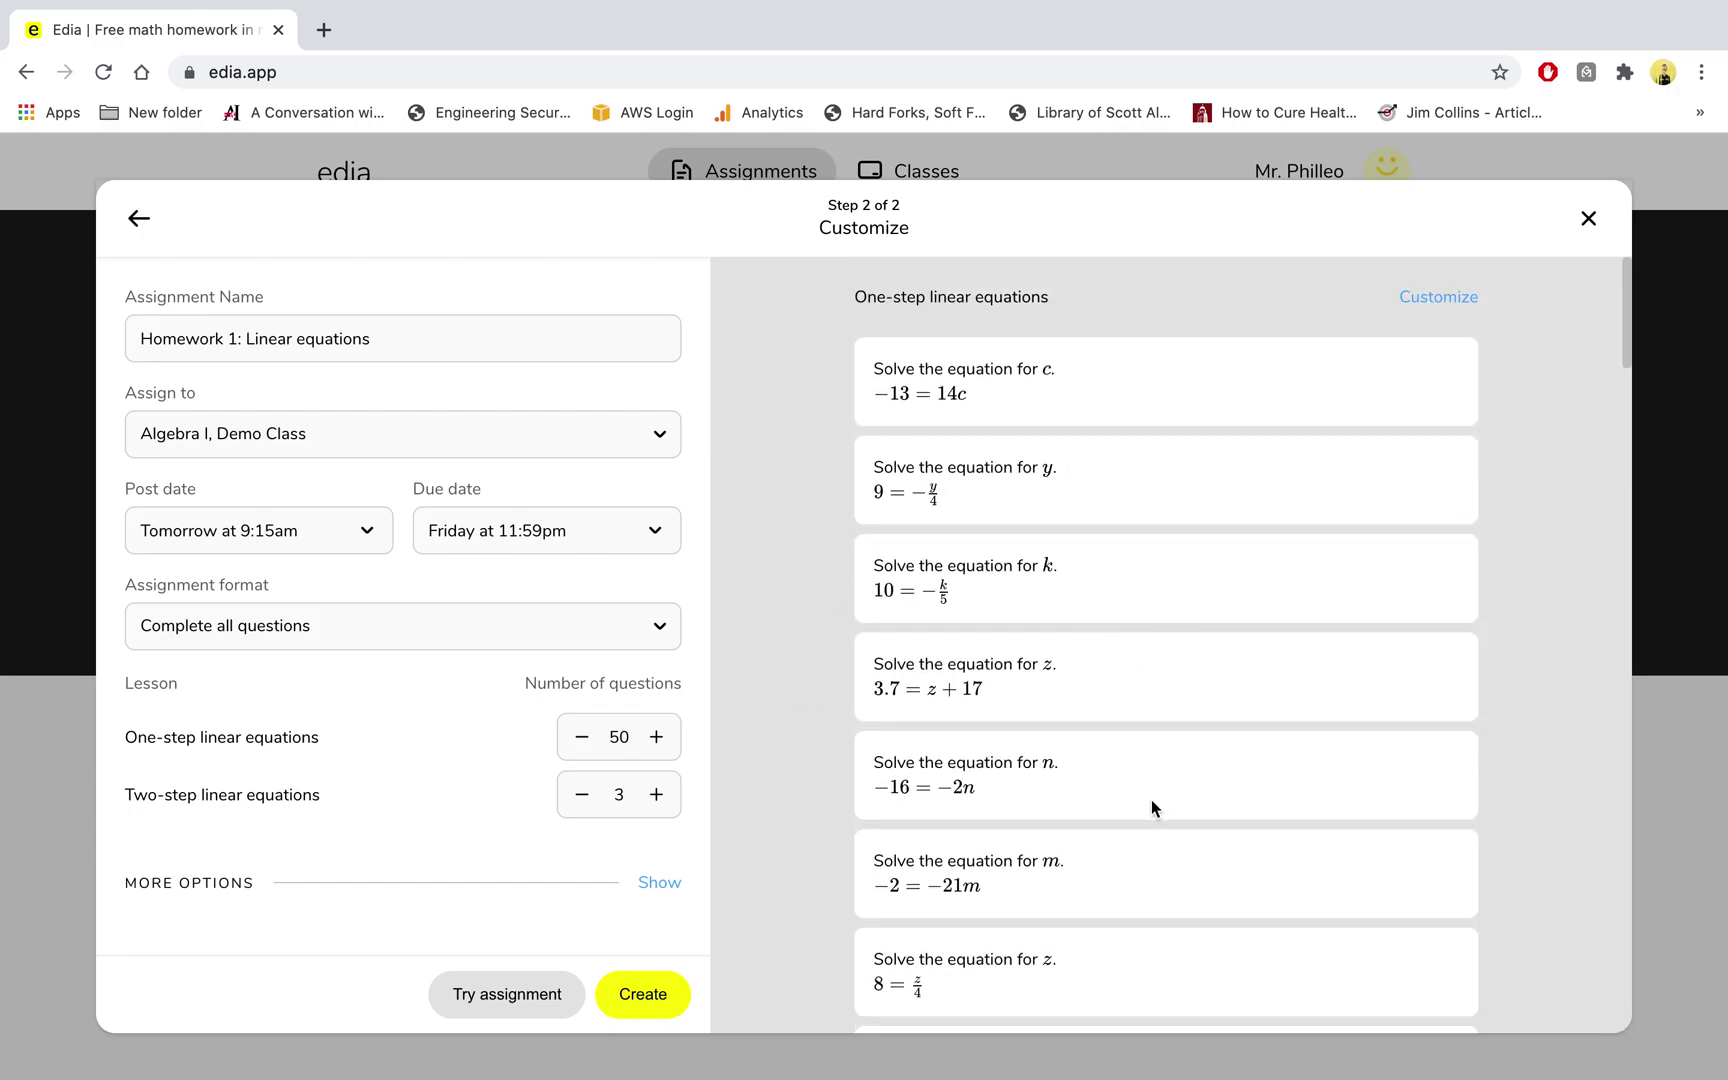
Set the number of One-step linear equations questions to 5
click(626, 737)
key(BackSpace)
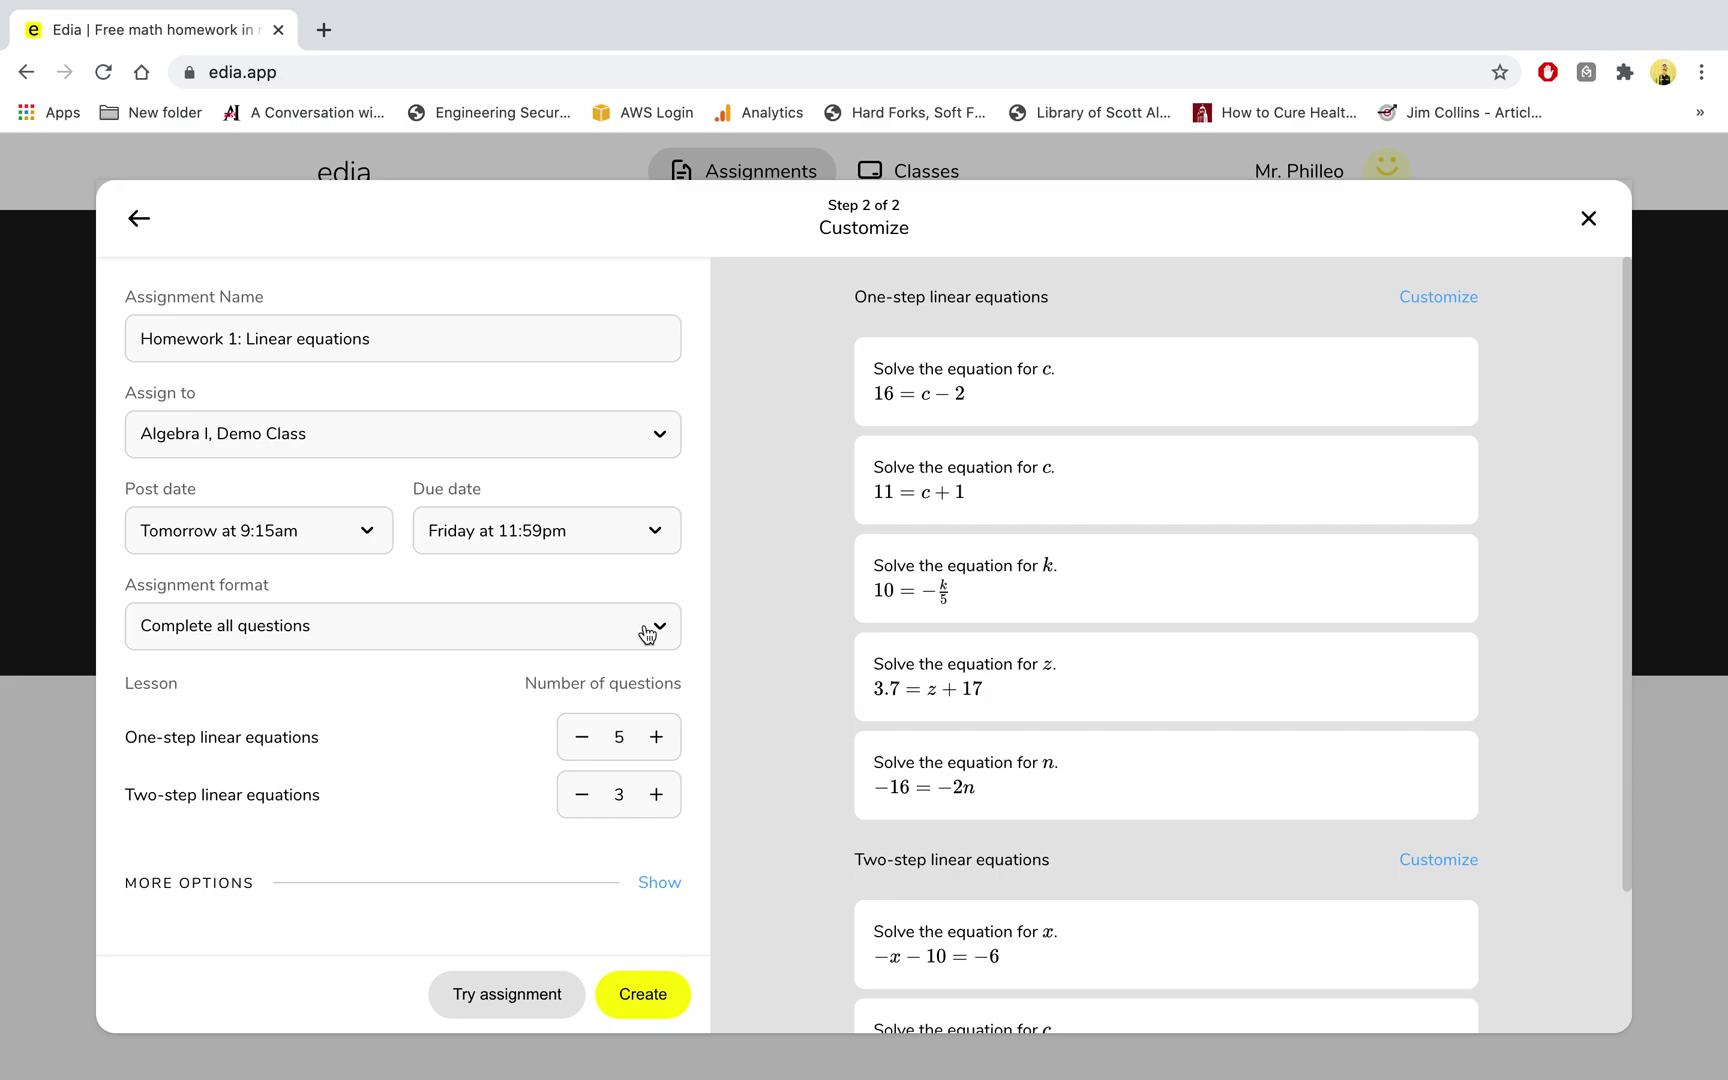
Try the Streak assignment format and return to Complete all questions
click(351, 629)
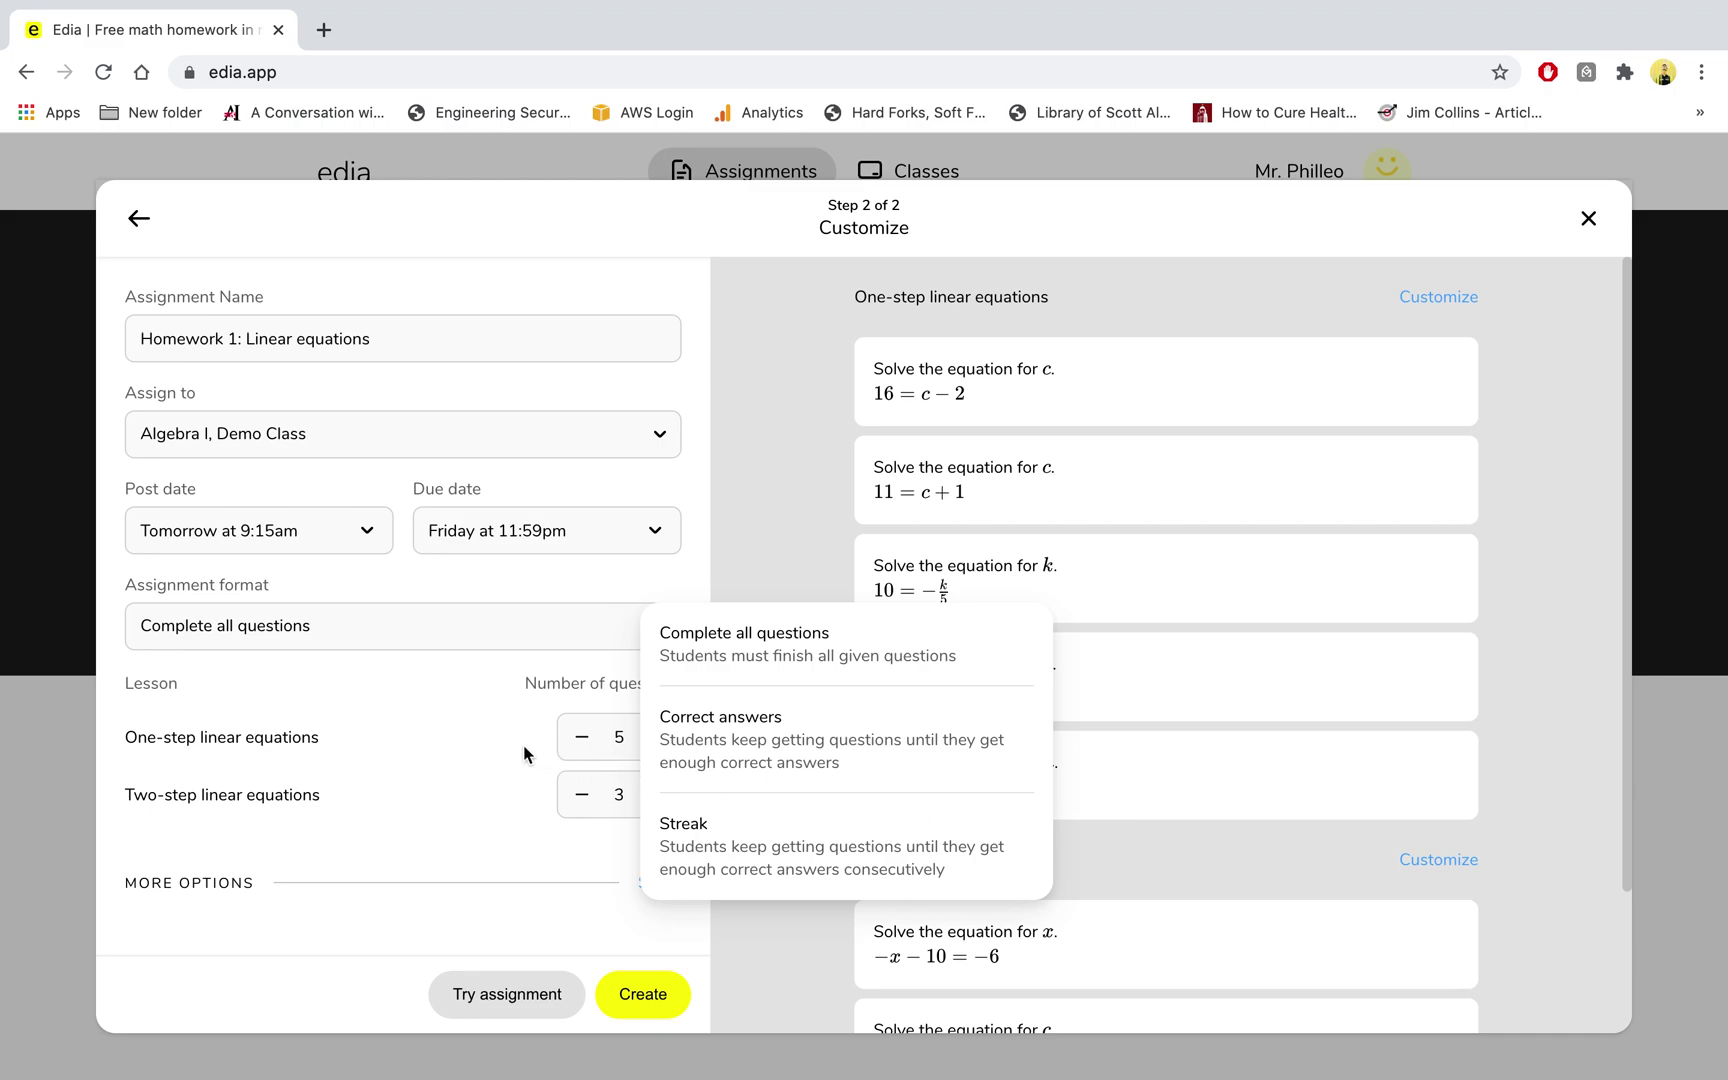
click(727, 815)
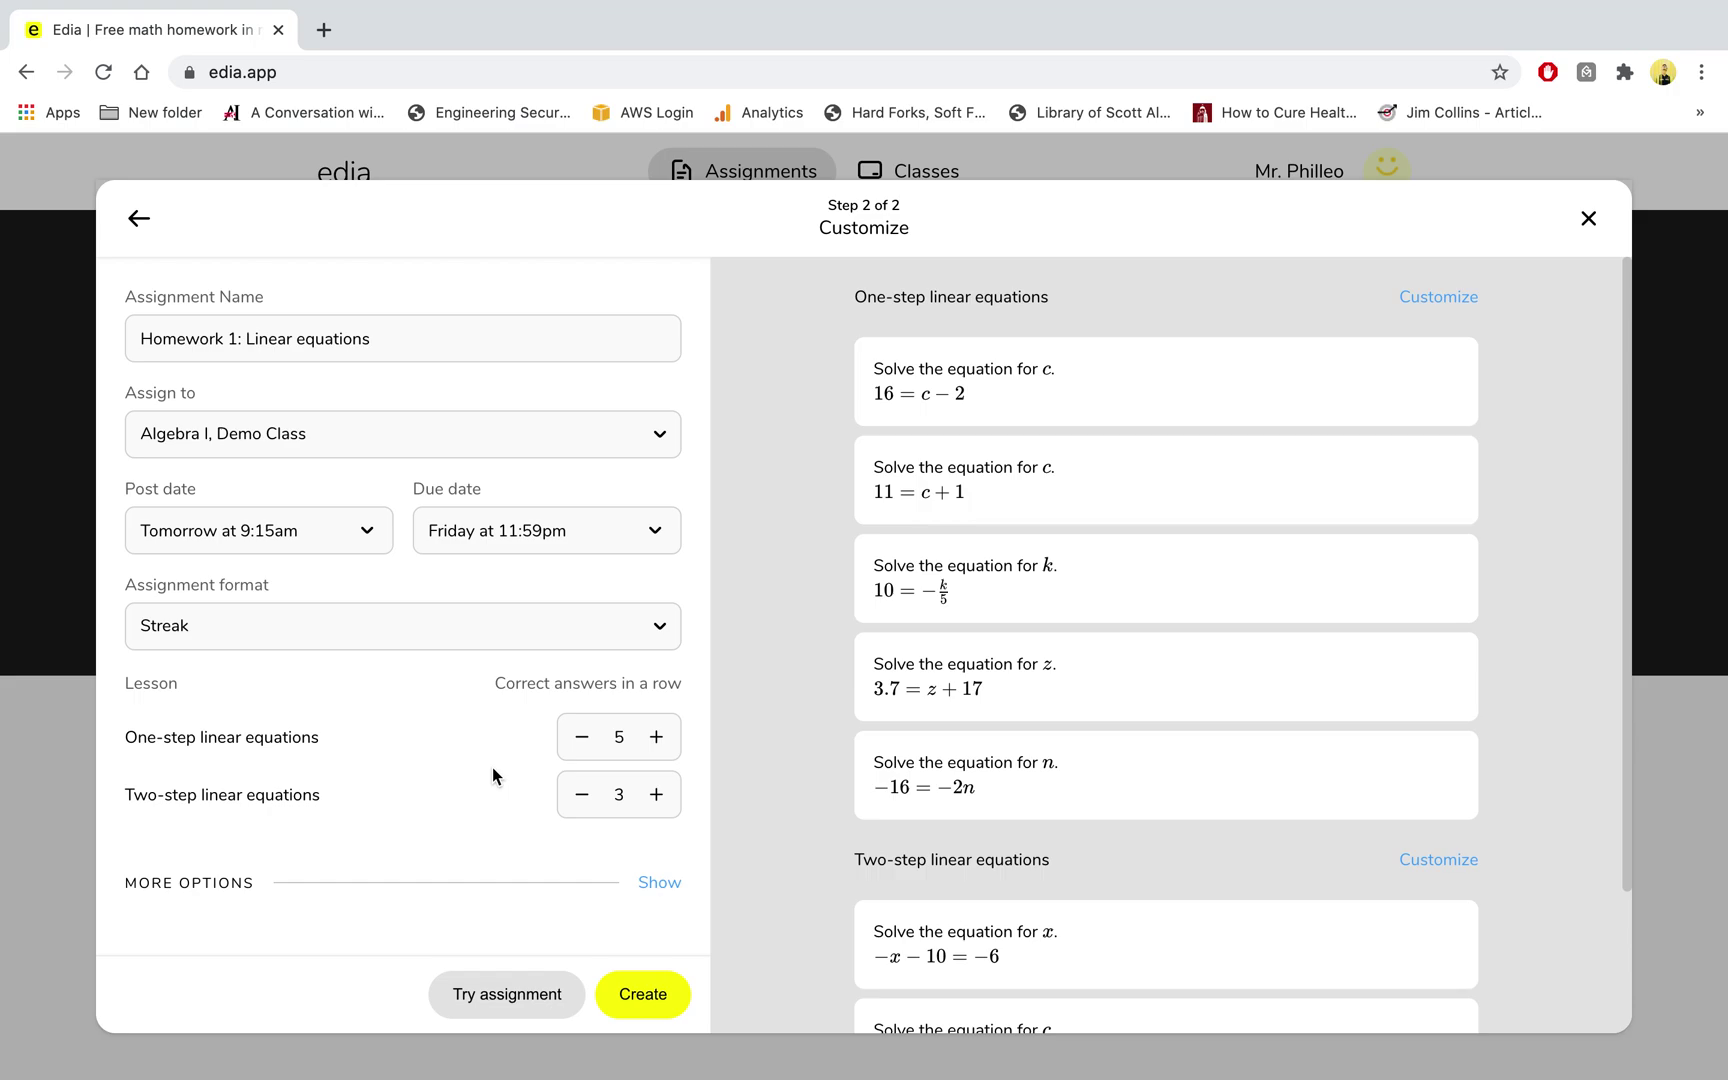
click(380, 612)
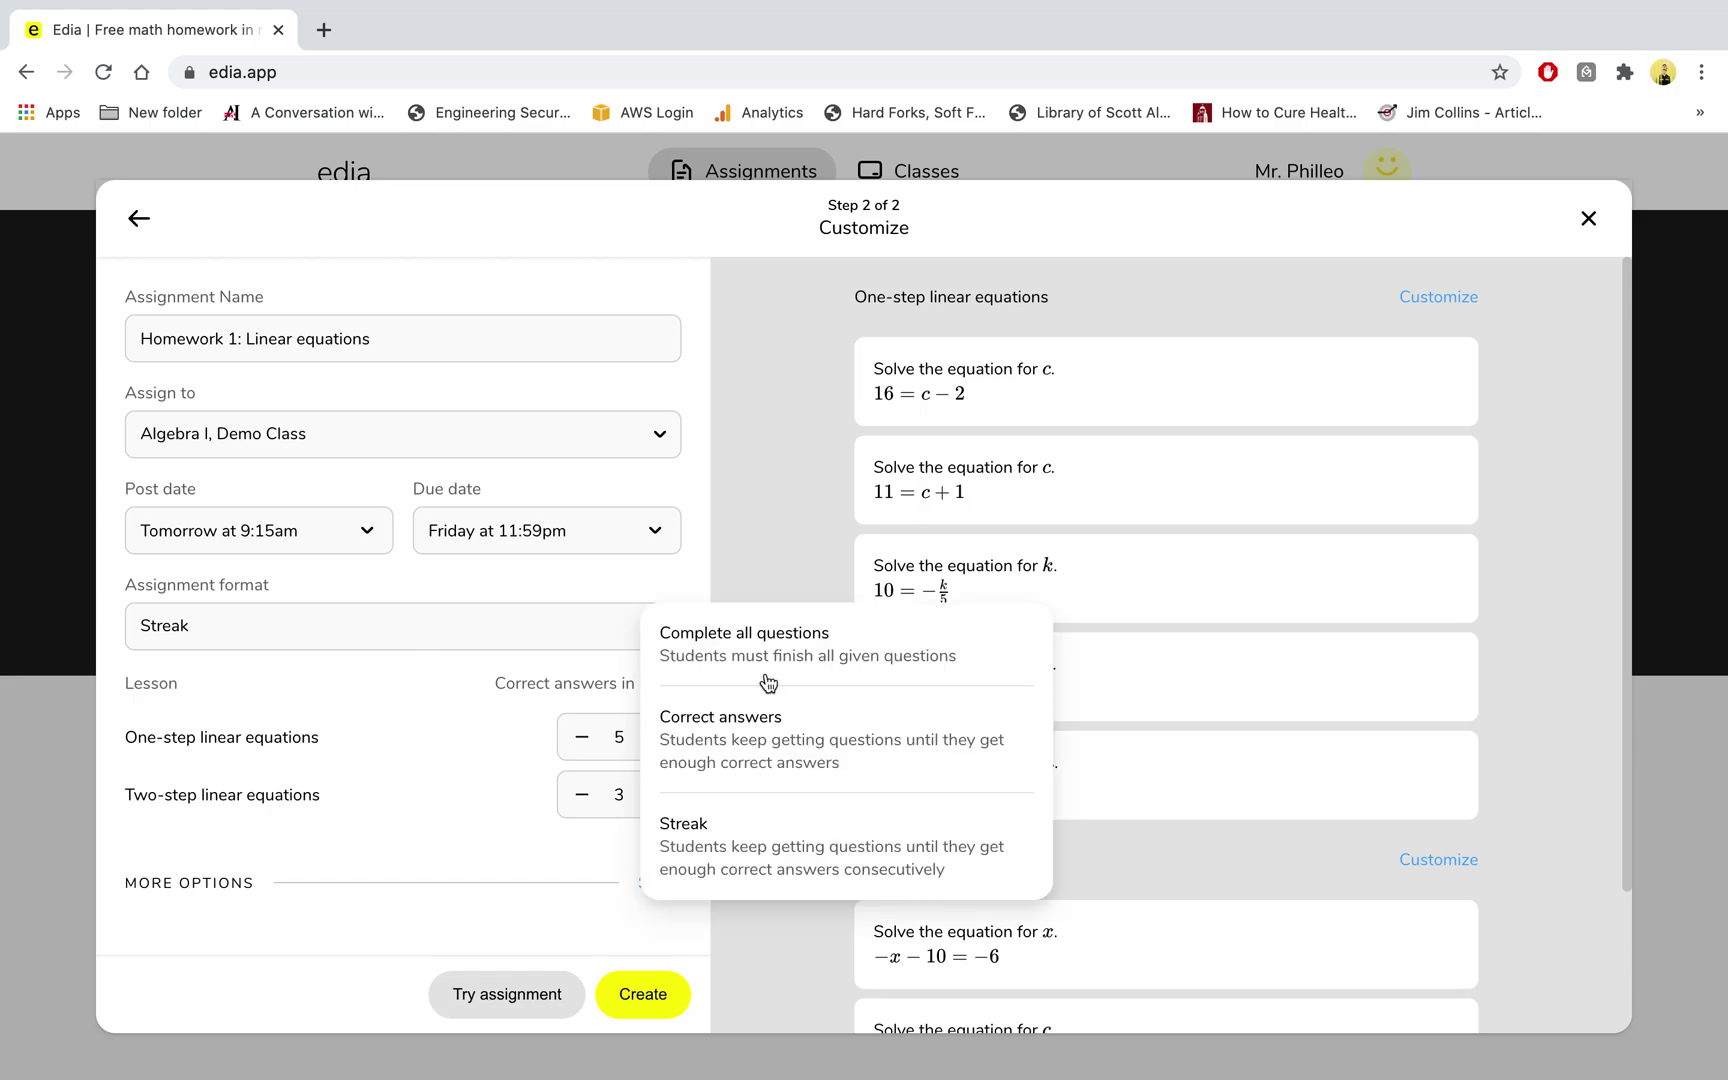
click(798, 644)
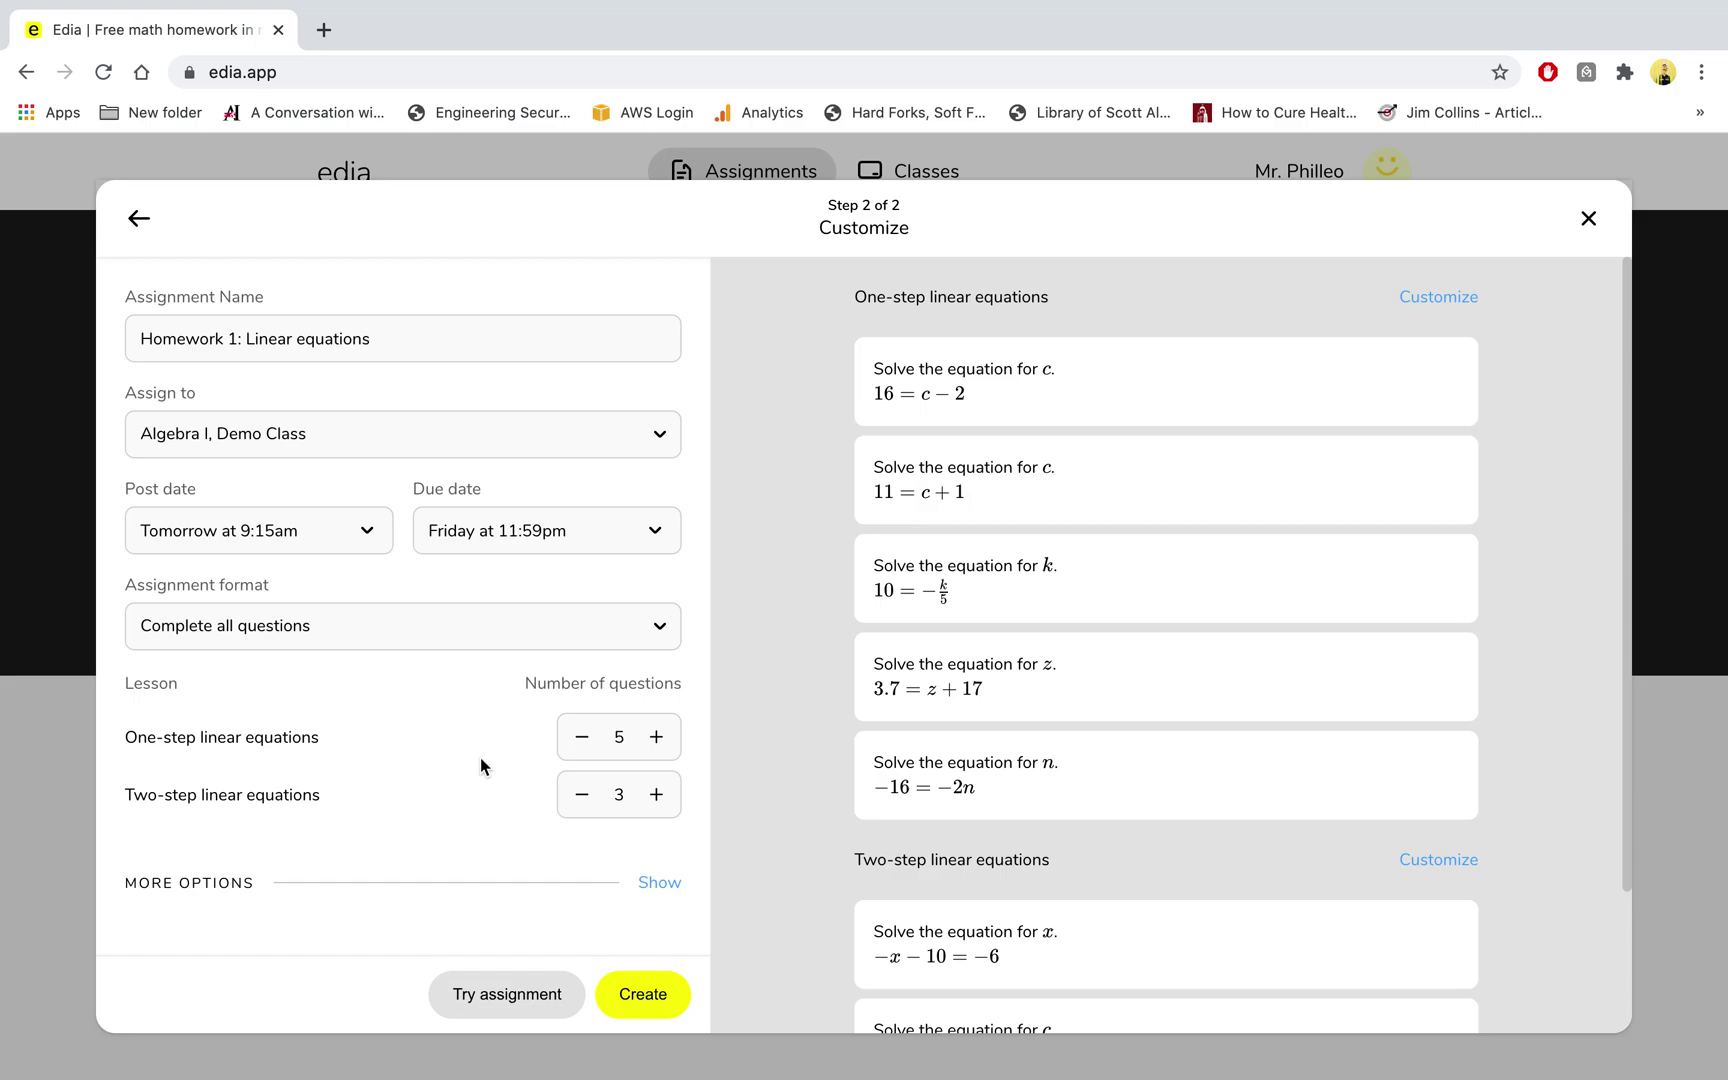
Create the assignment and open "Homework 1: Linear equations" from the assignments overview
click(637, 990)
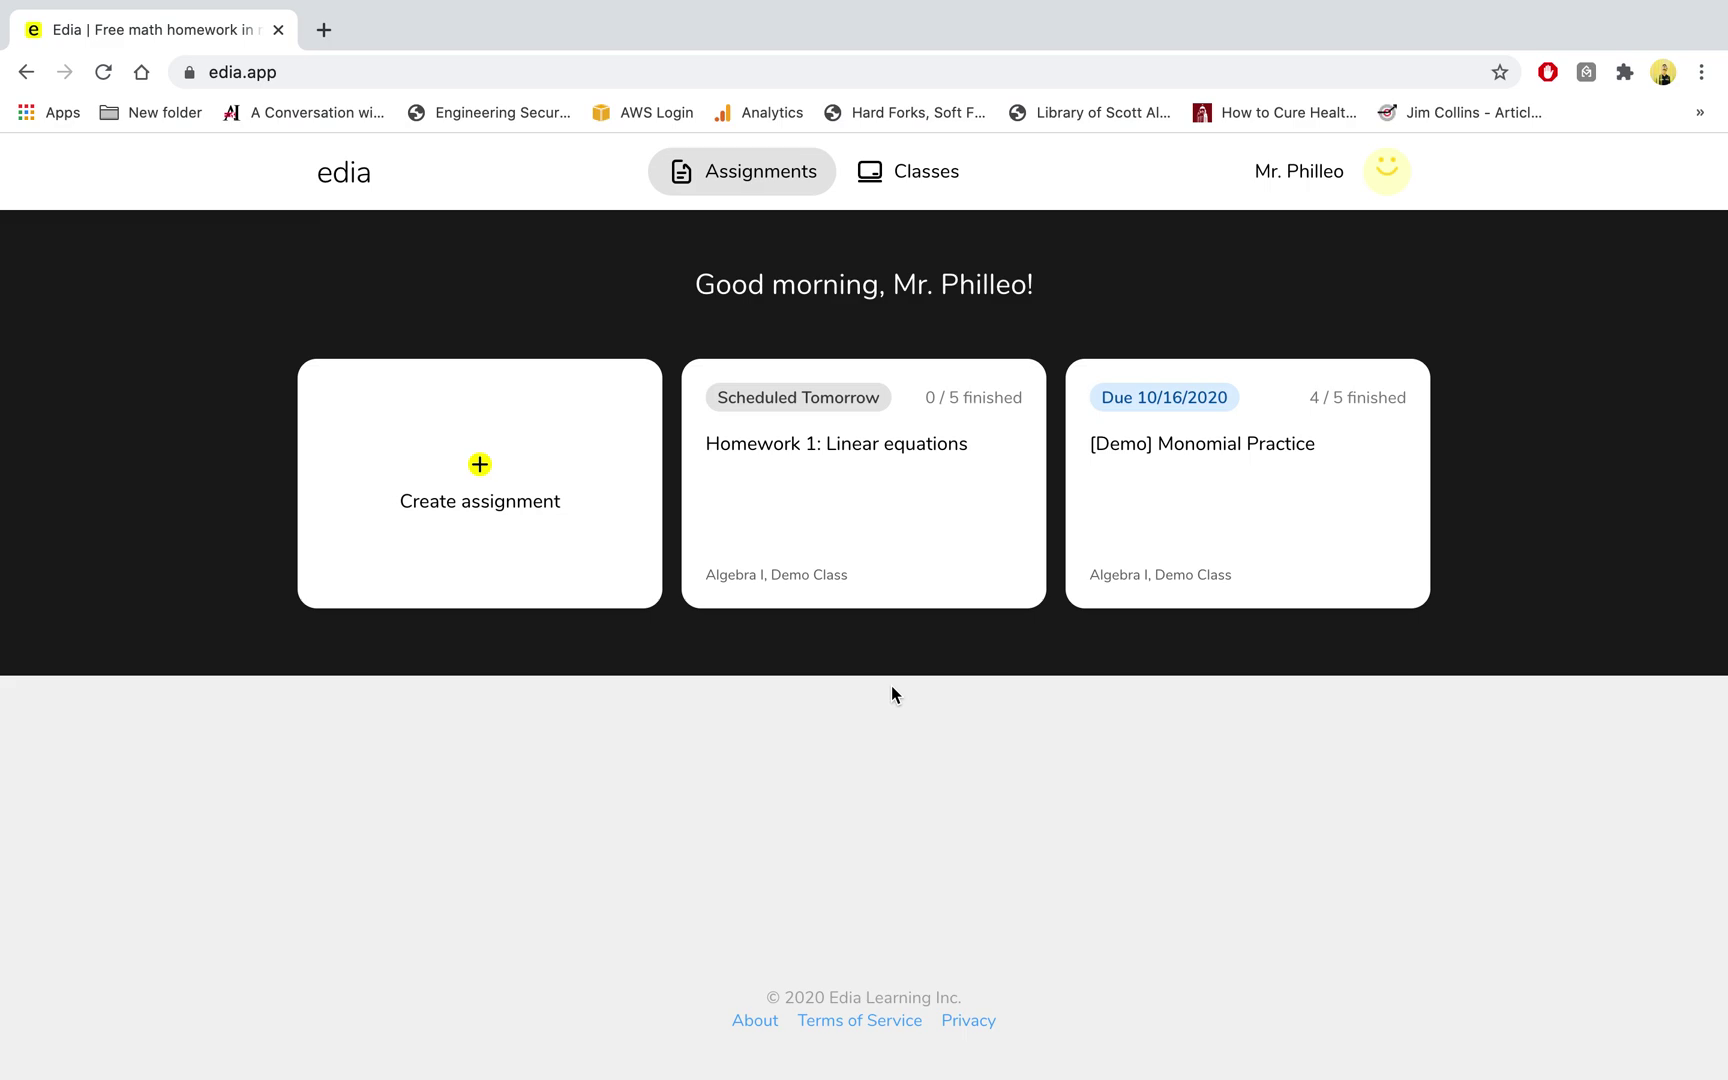
click(878, 525)
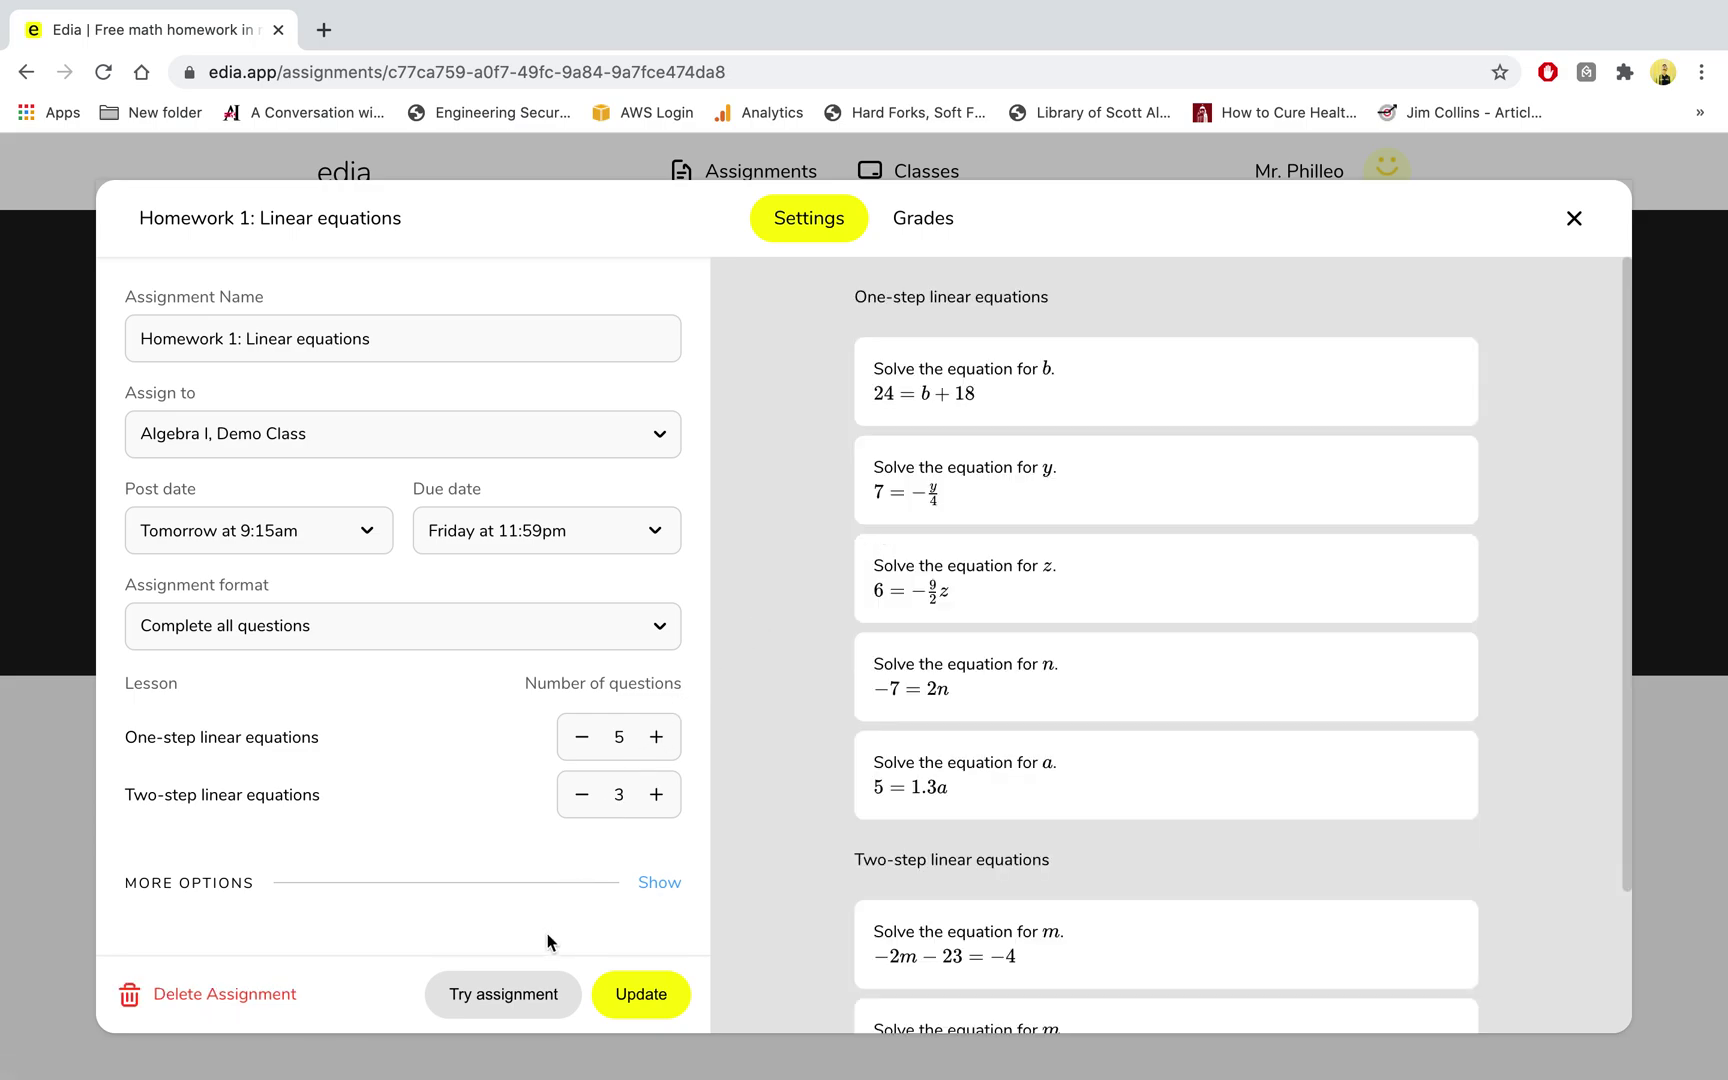
Start a trial run of the assignment and check the answer -3/4 for k in question 1
click(512, 1005)
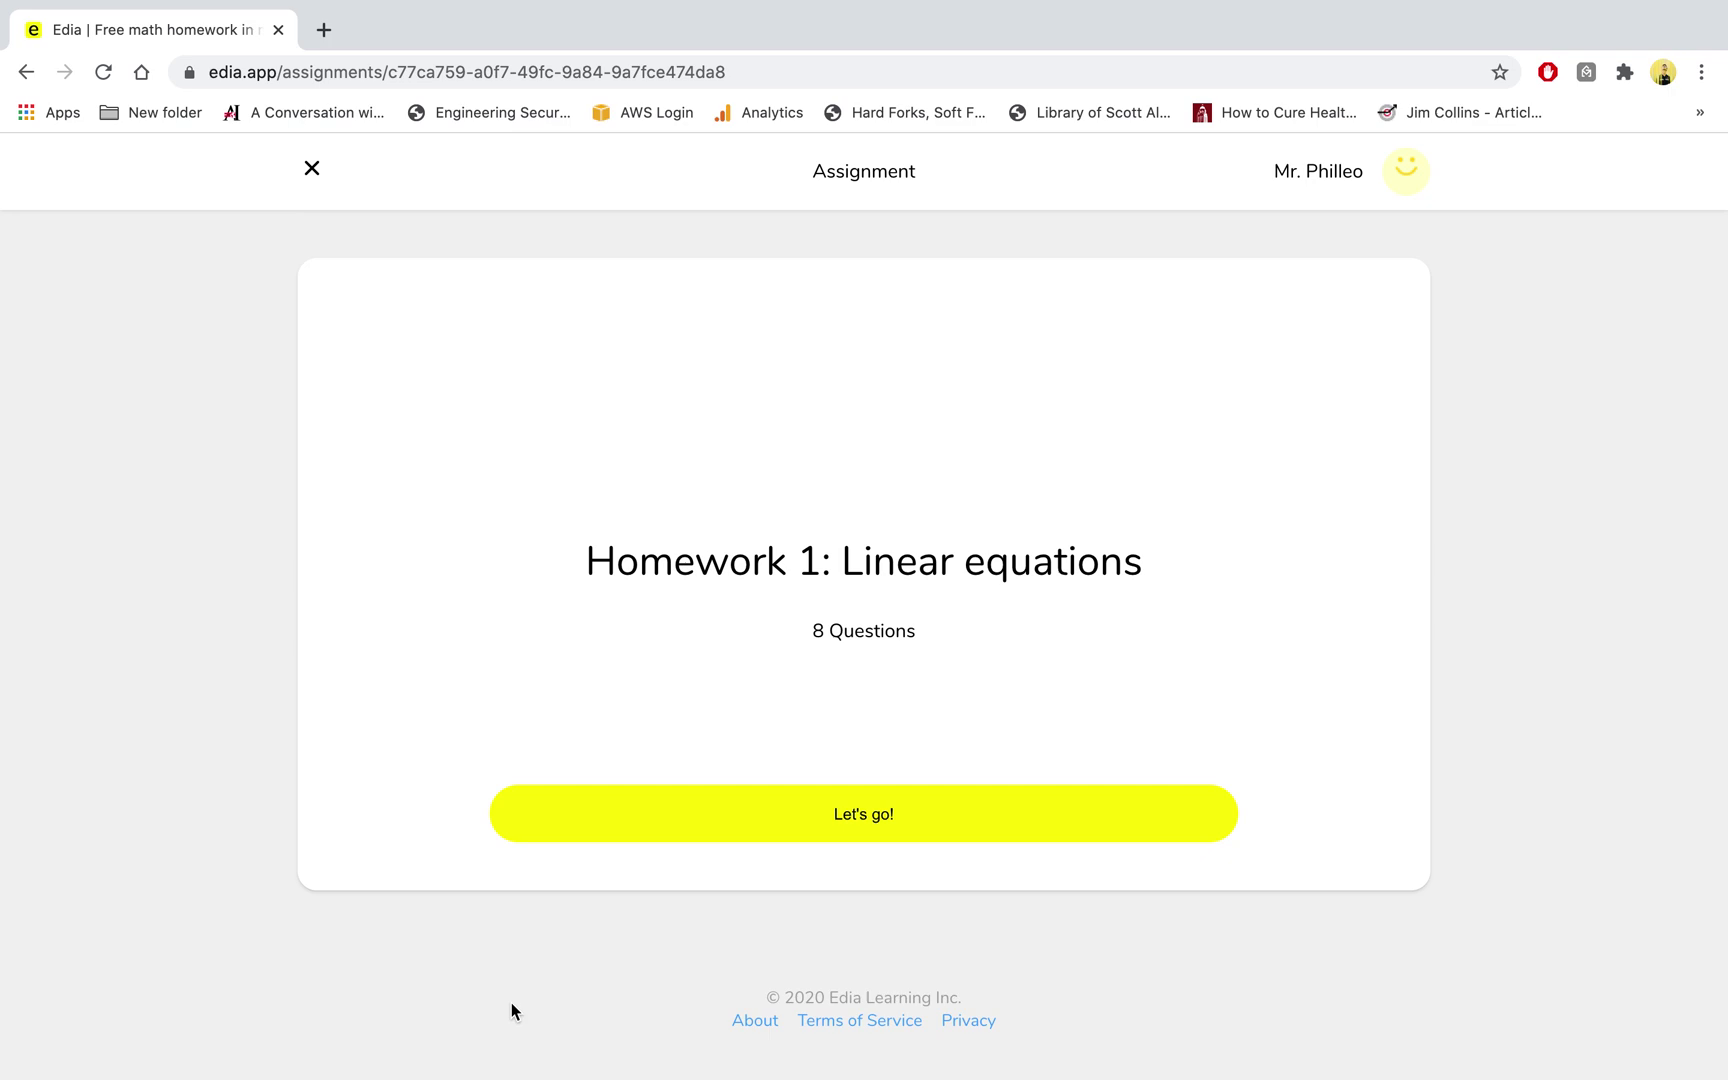
click(790, 826)
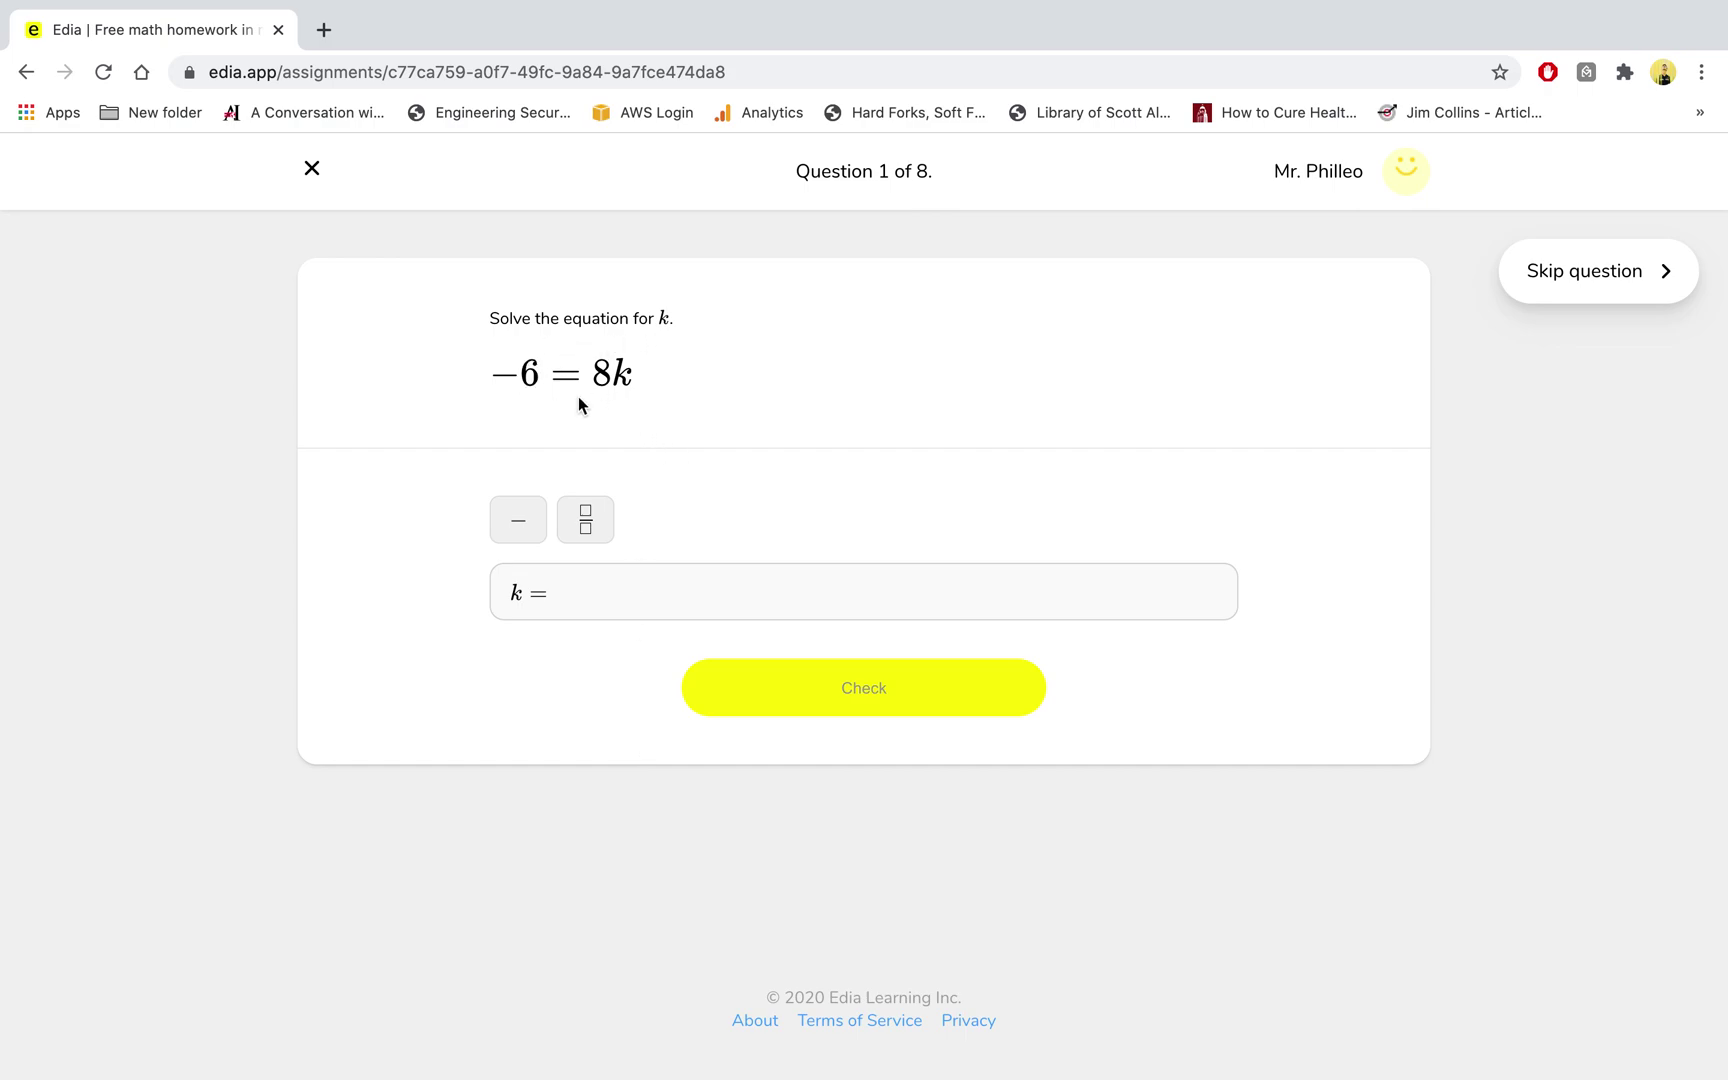
click(640, 606)
text(-3/4)
click(779, 706)
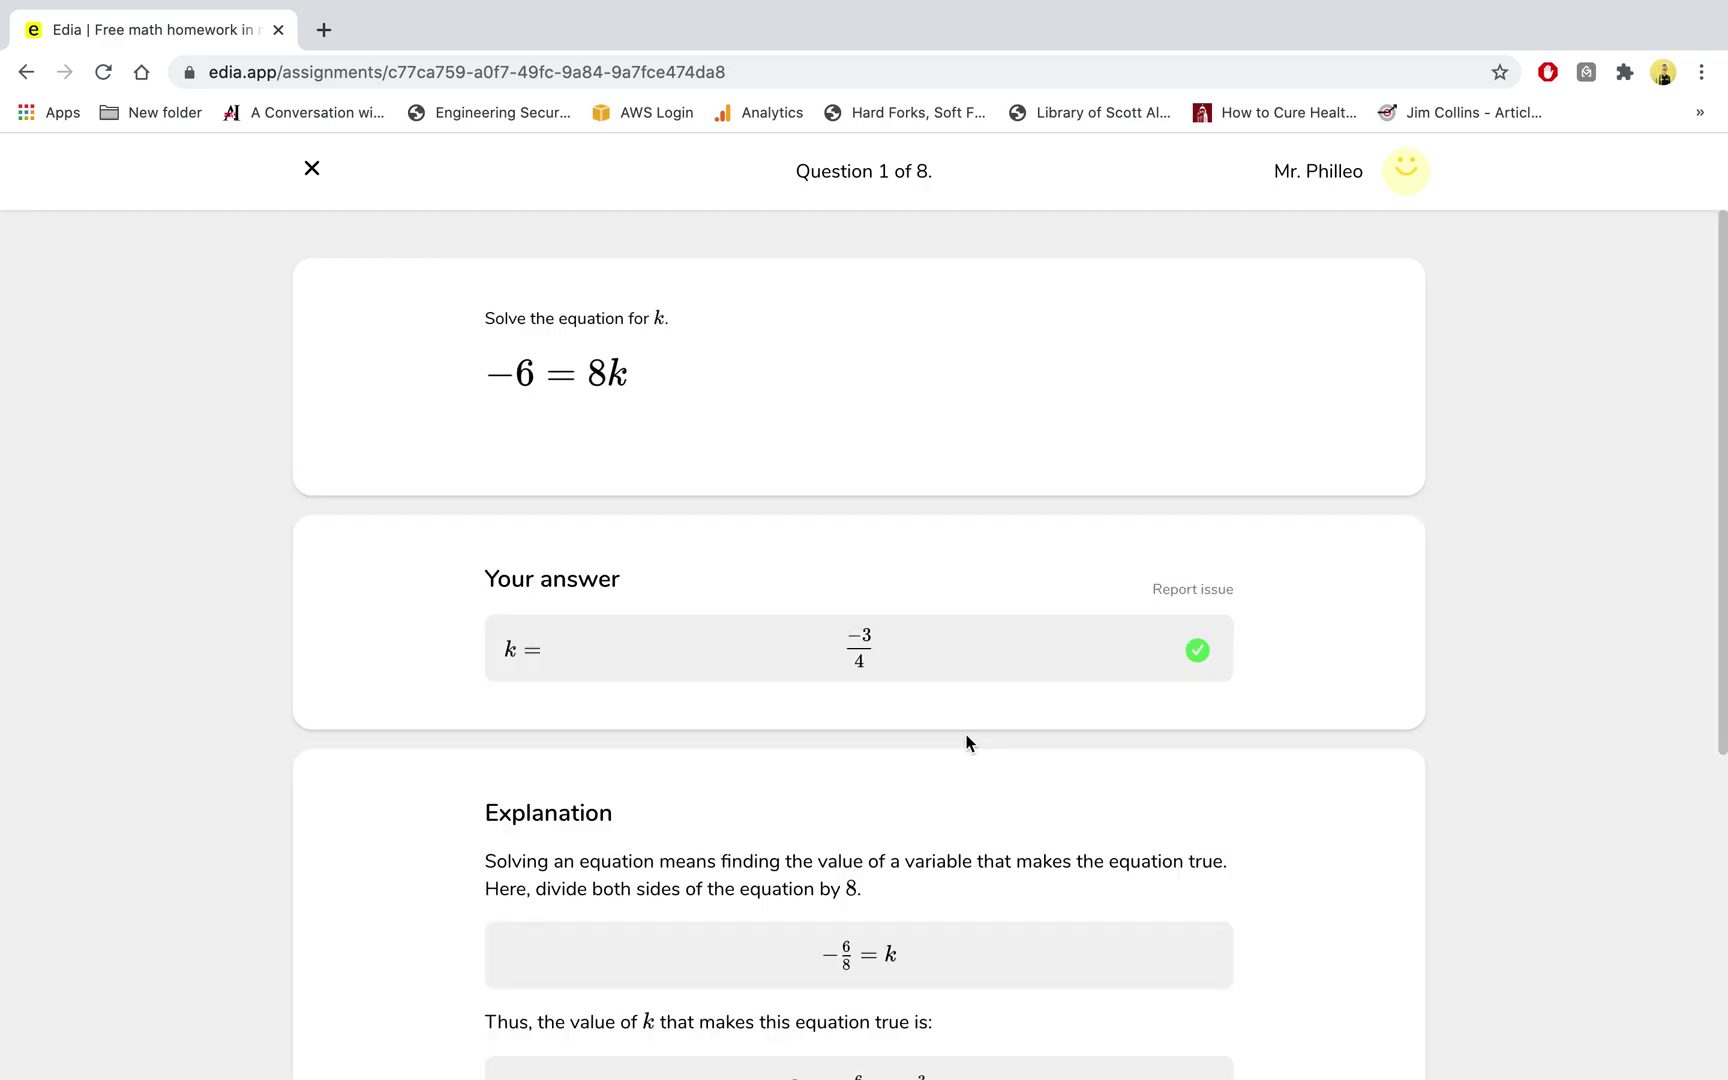
Read through the worked explanation for question 1 and continue to question 2
scroll(968, 740, down, 1)
scroll(968, 741, down, 1)
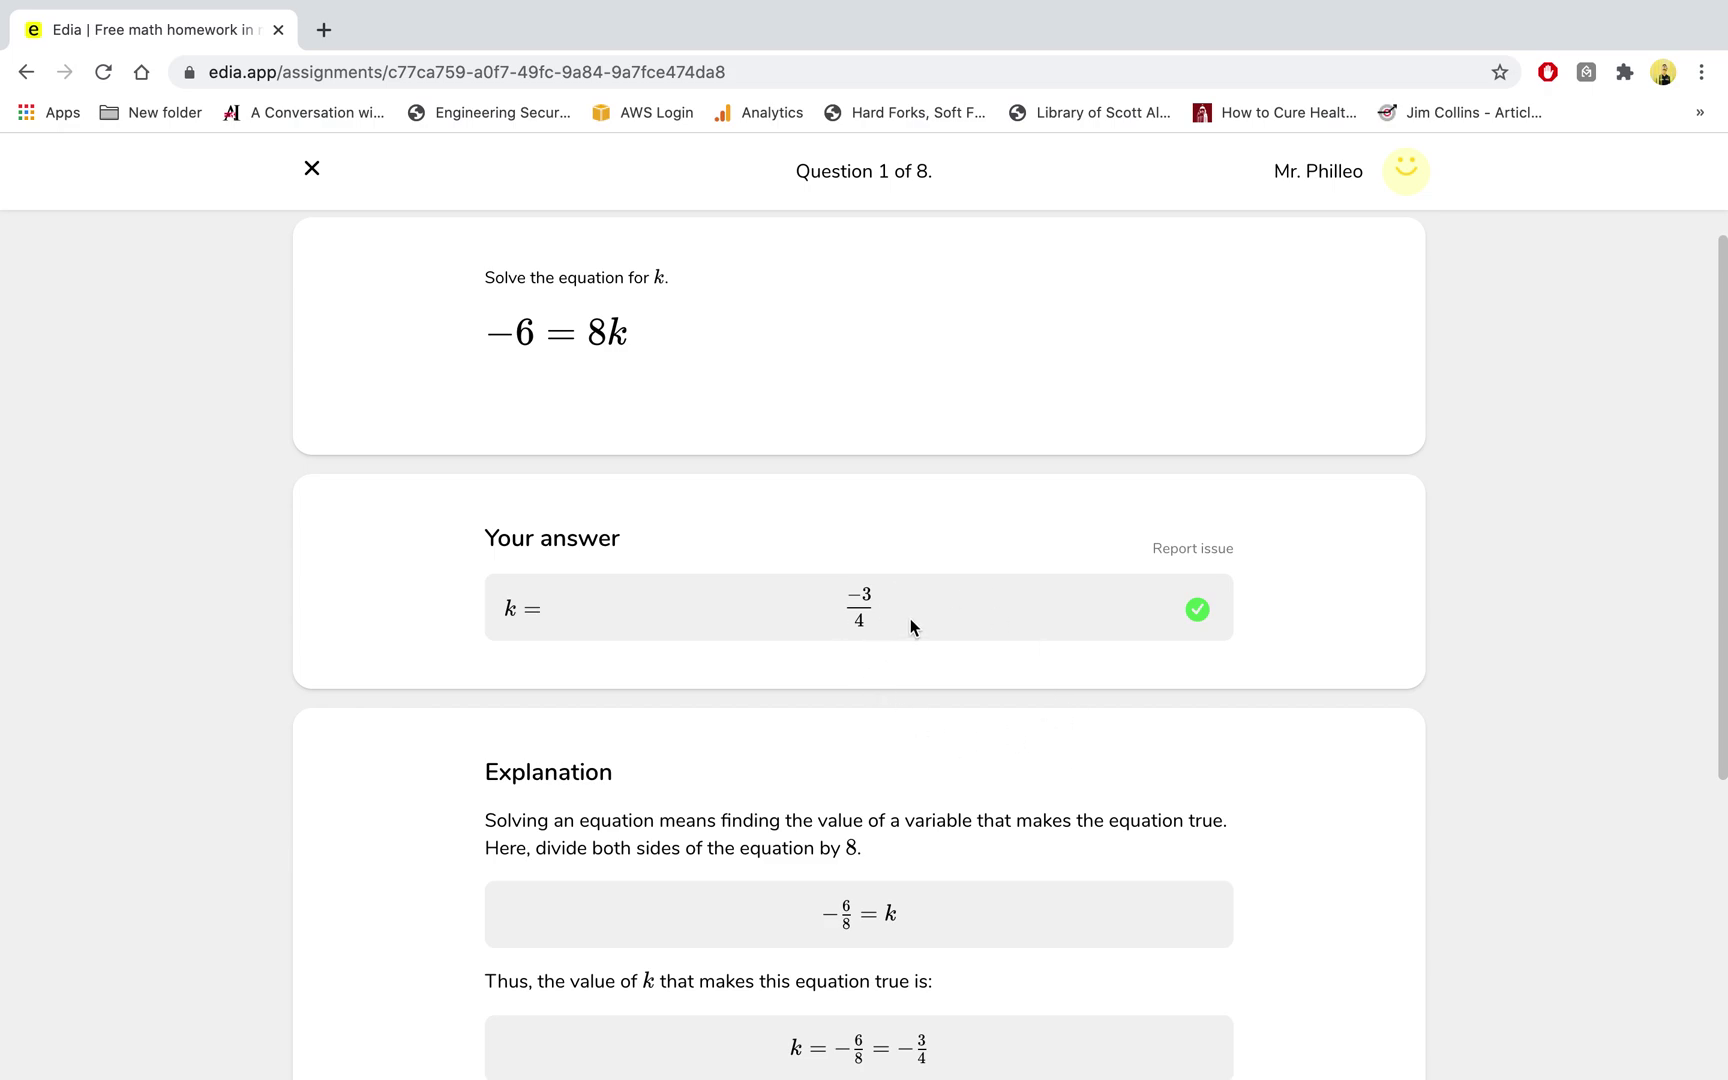
scroll(910, 620, down, 1)
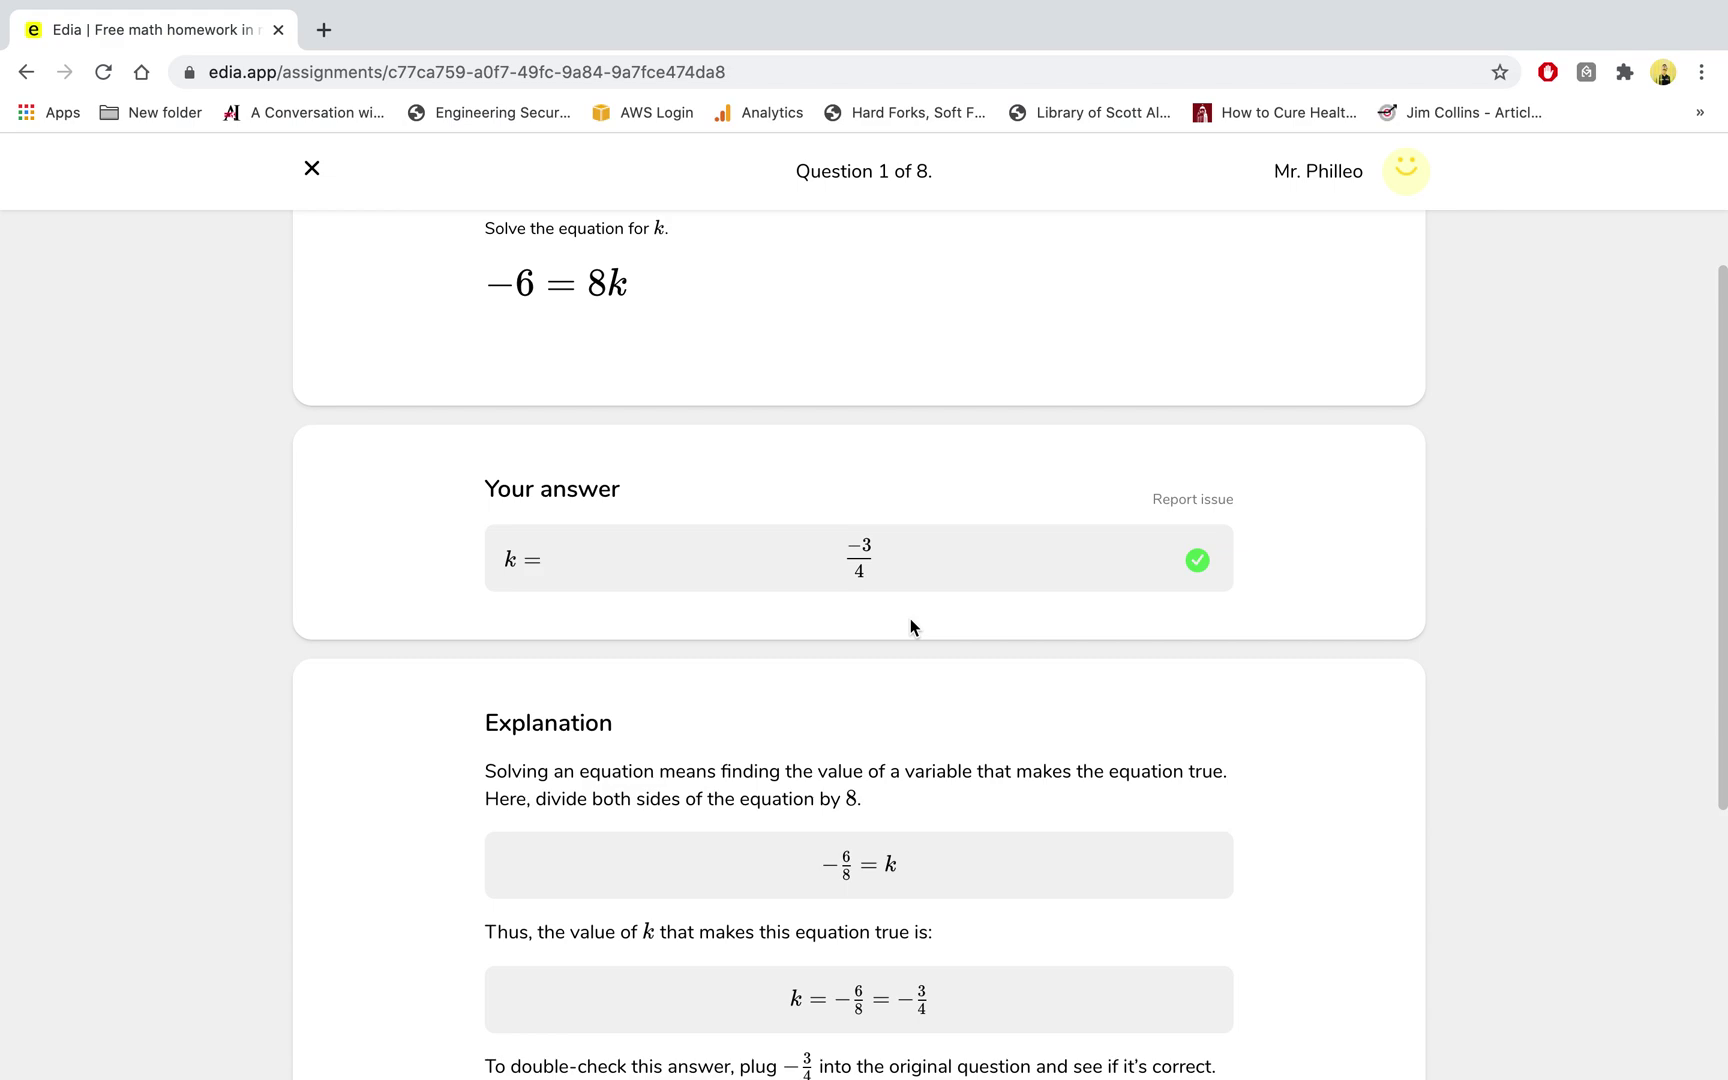
scroll(910, 627, down, 4)
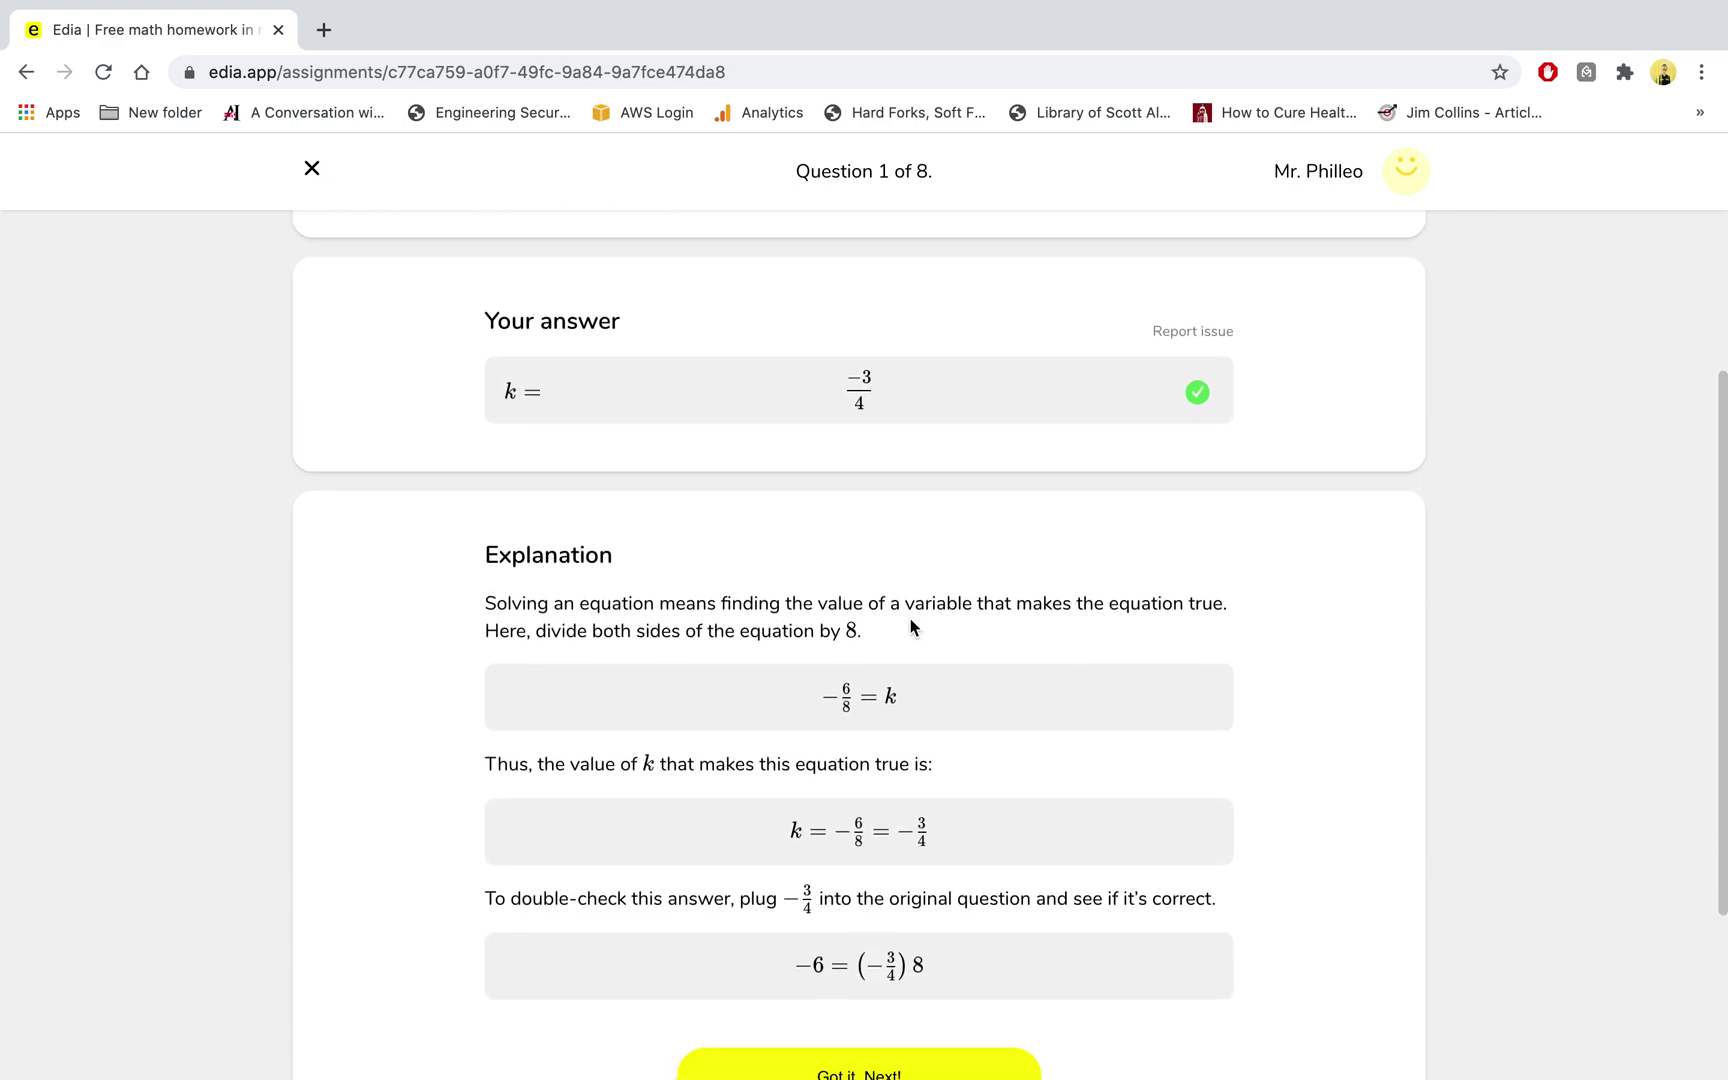
scroll(890, 514, down, 1)
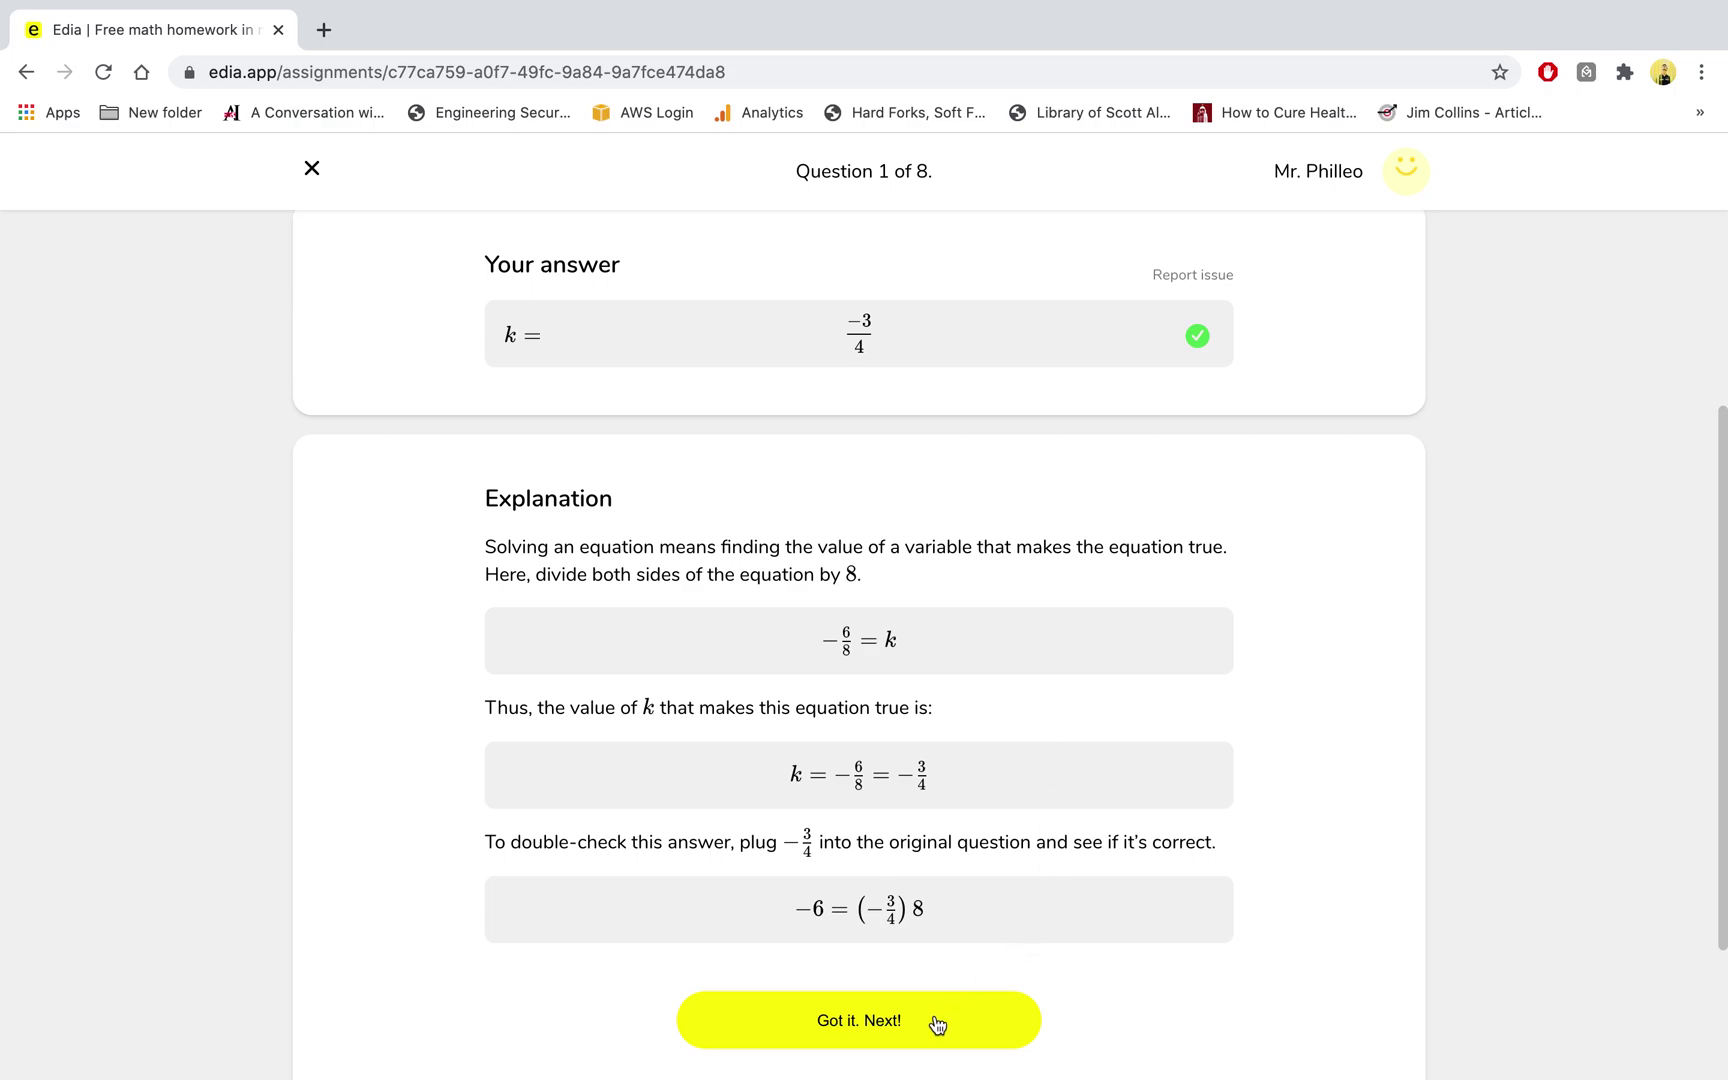
click(937, 1022)
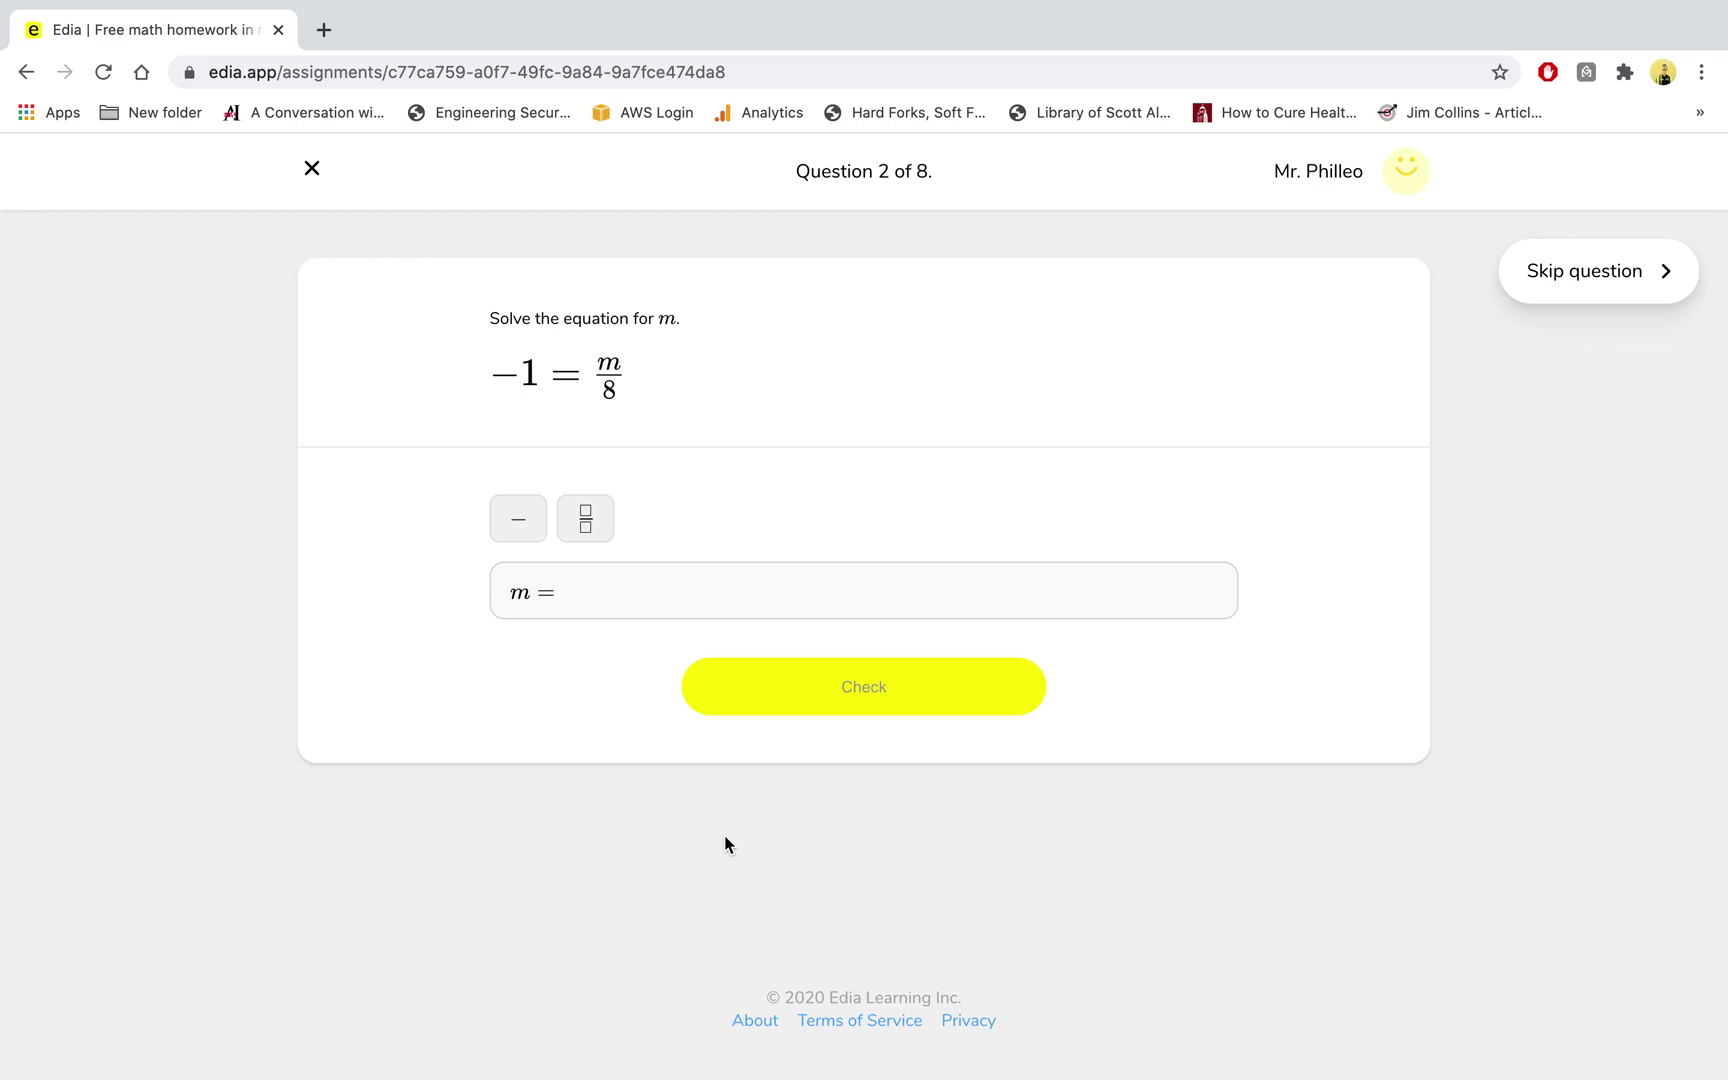
Answer question 2 with m = -8, check it and continue to question 3
text(-8)
click(841, 688)
scroll(922, 784, down, 5)
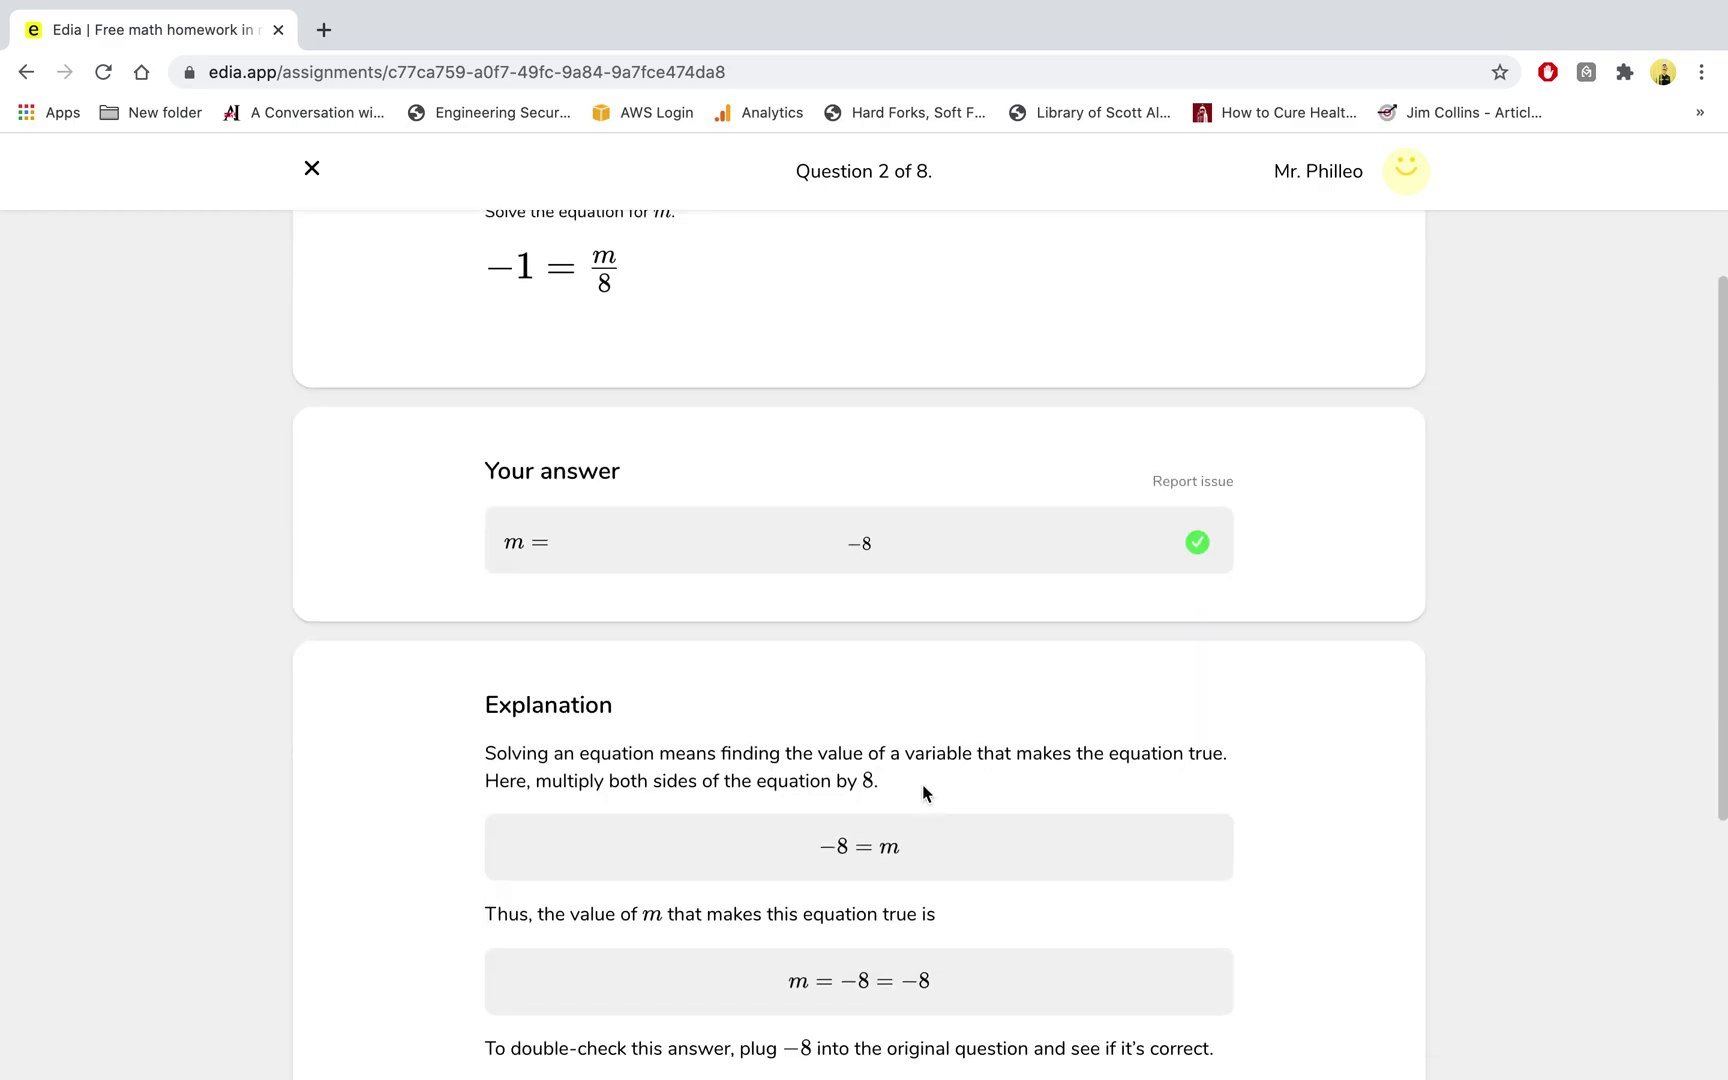
click(886, 892)
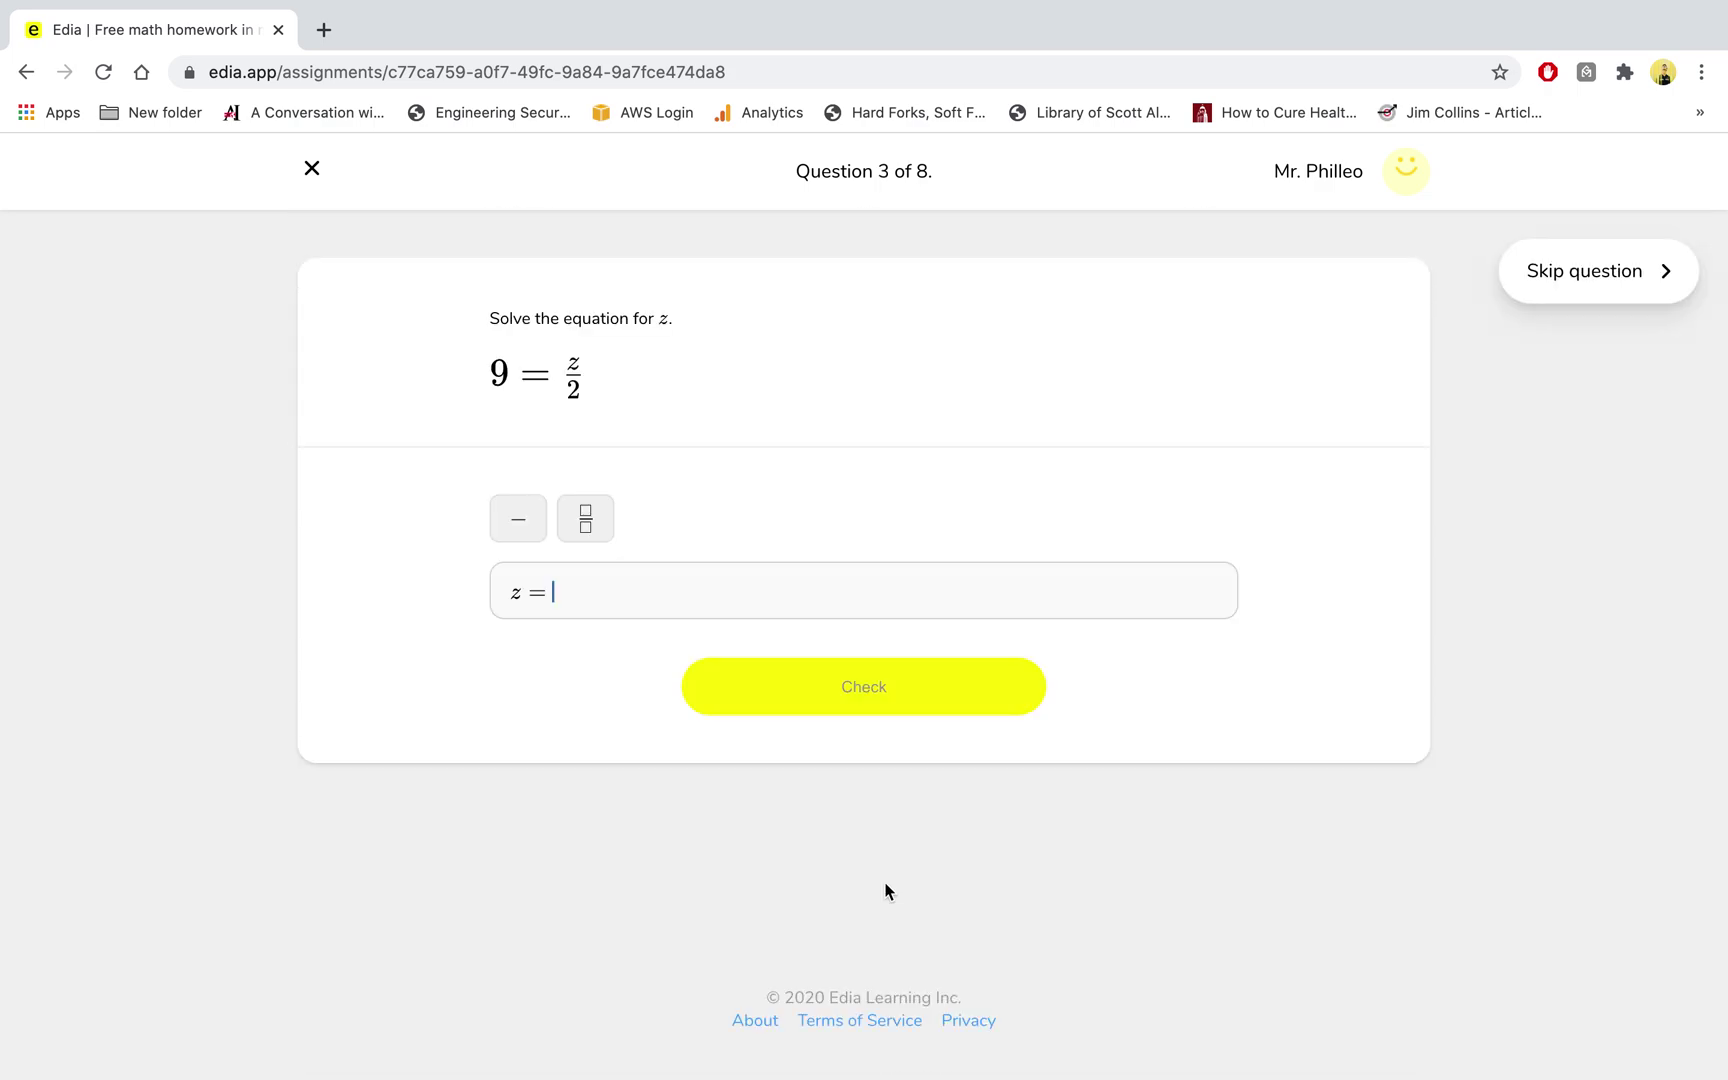
Skip the remaining questions from question 3 onward and finish the trial run
click(1591, 290)
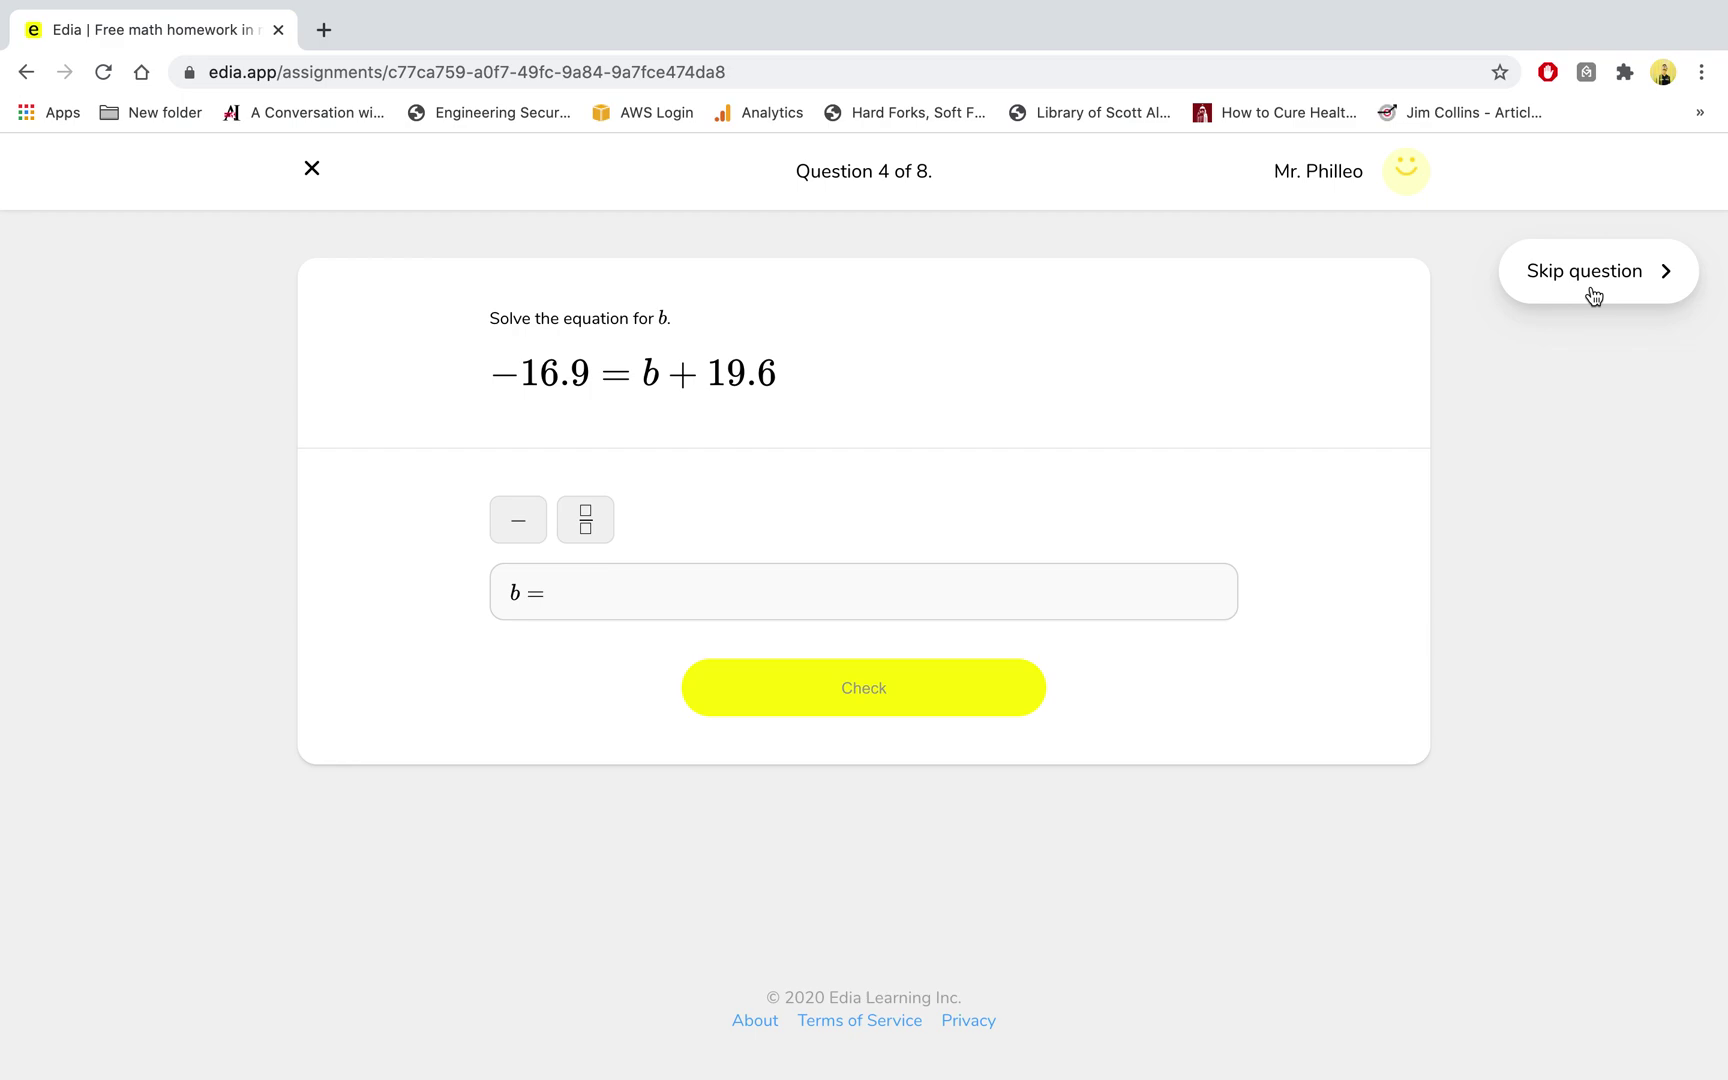
click(1591, 289)
click(1591, 289)
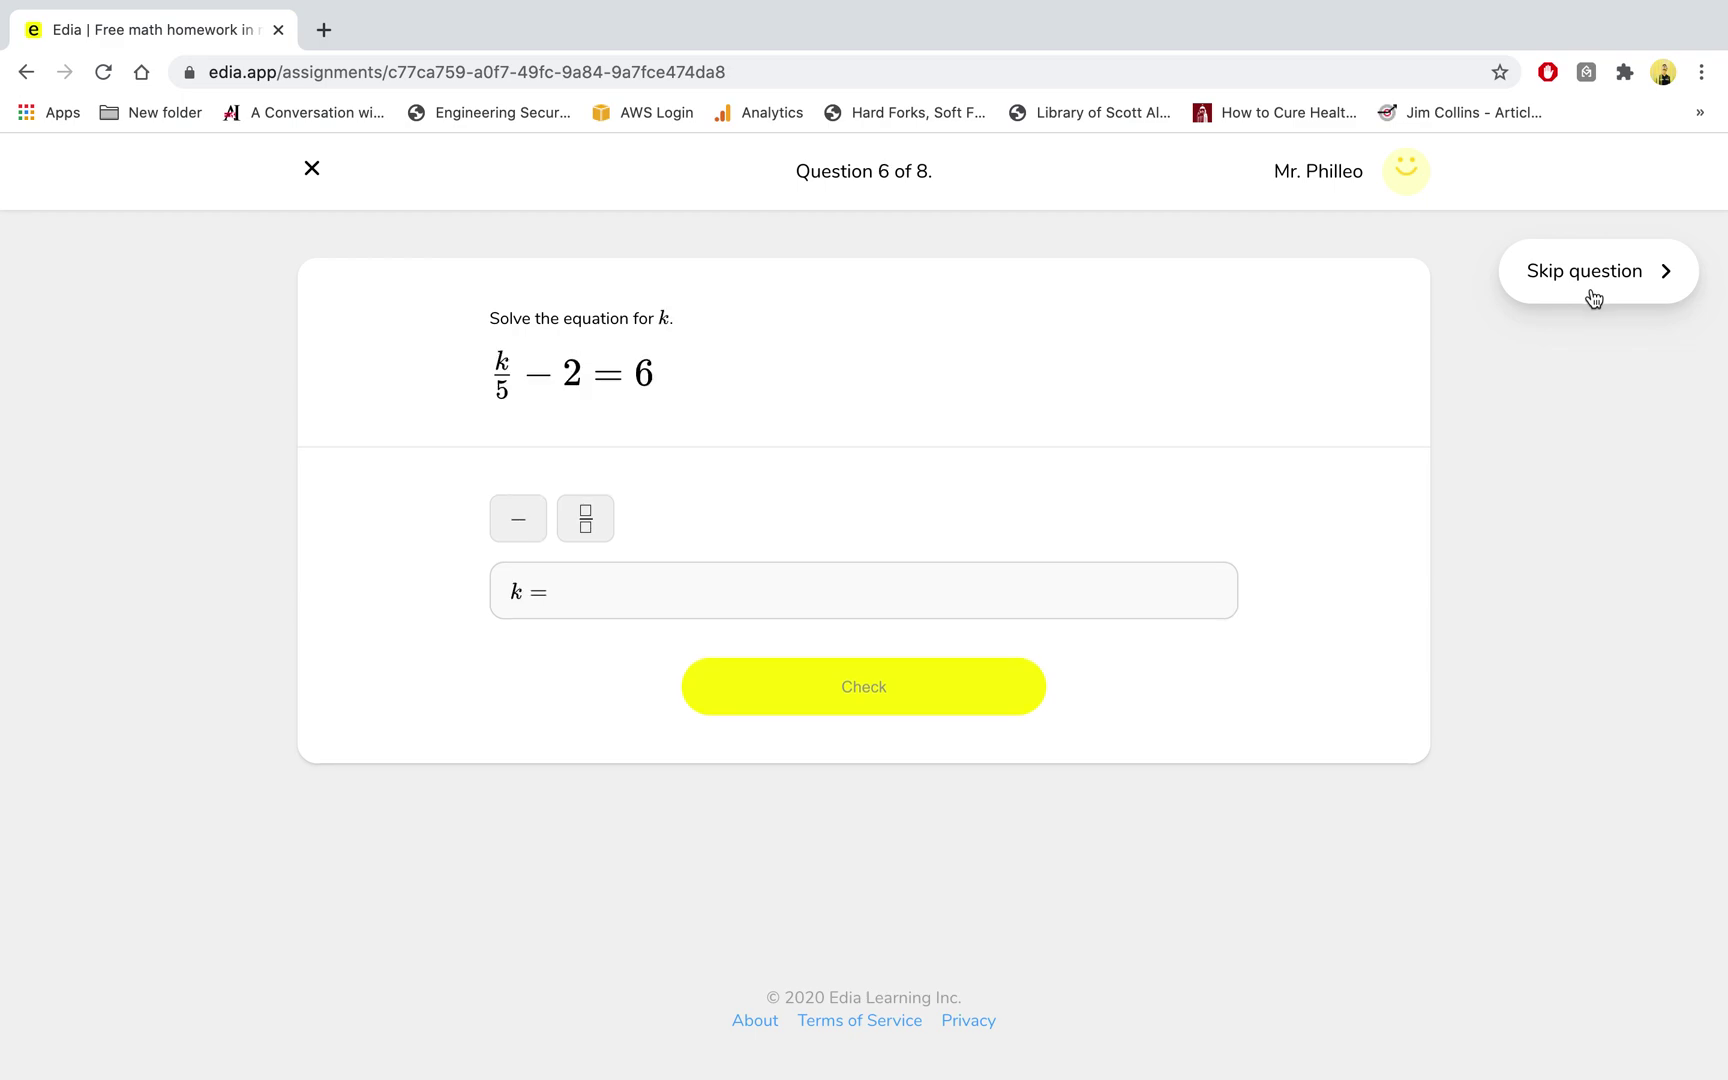
click(1591, 290)
click(1583, 294)
click(1583, 293)
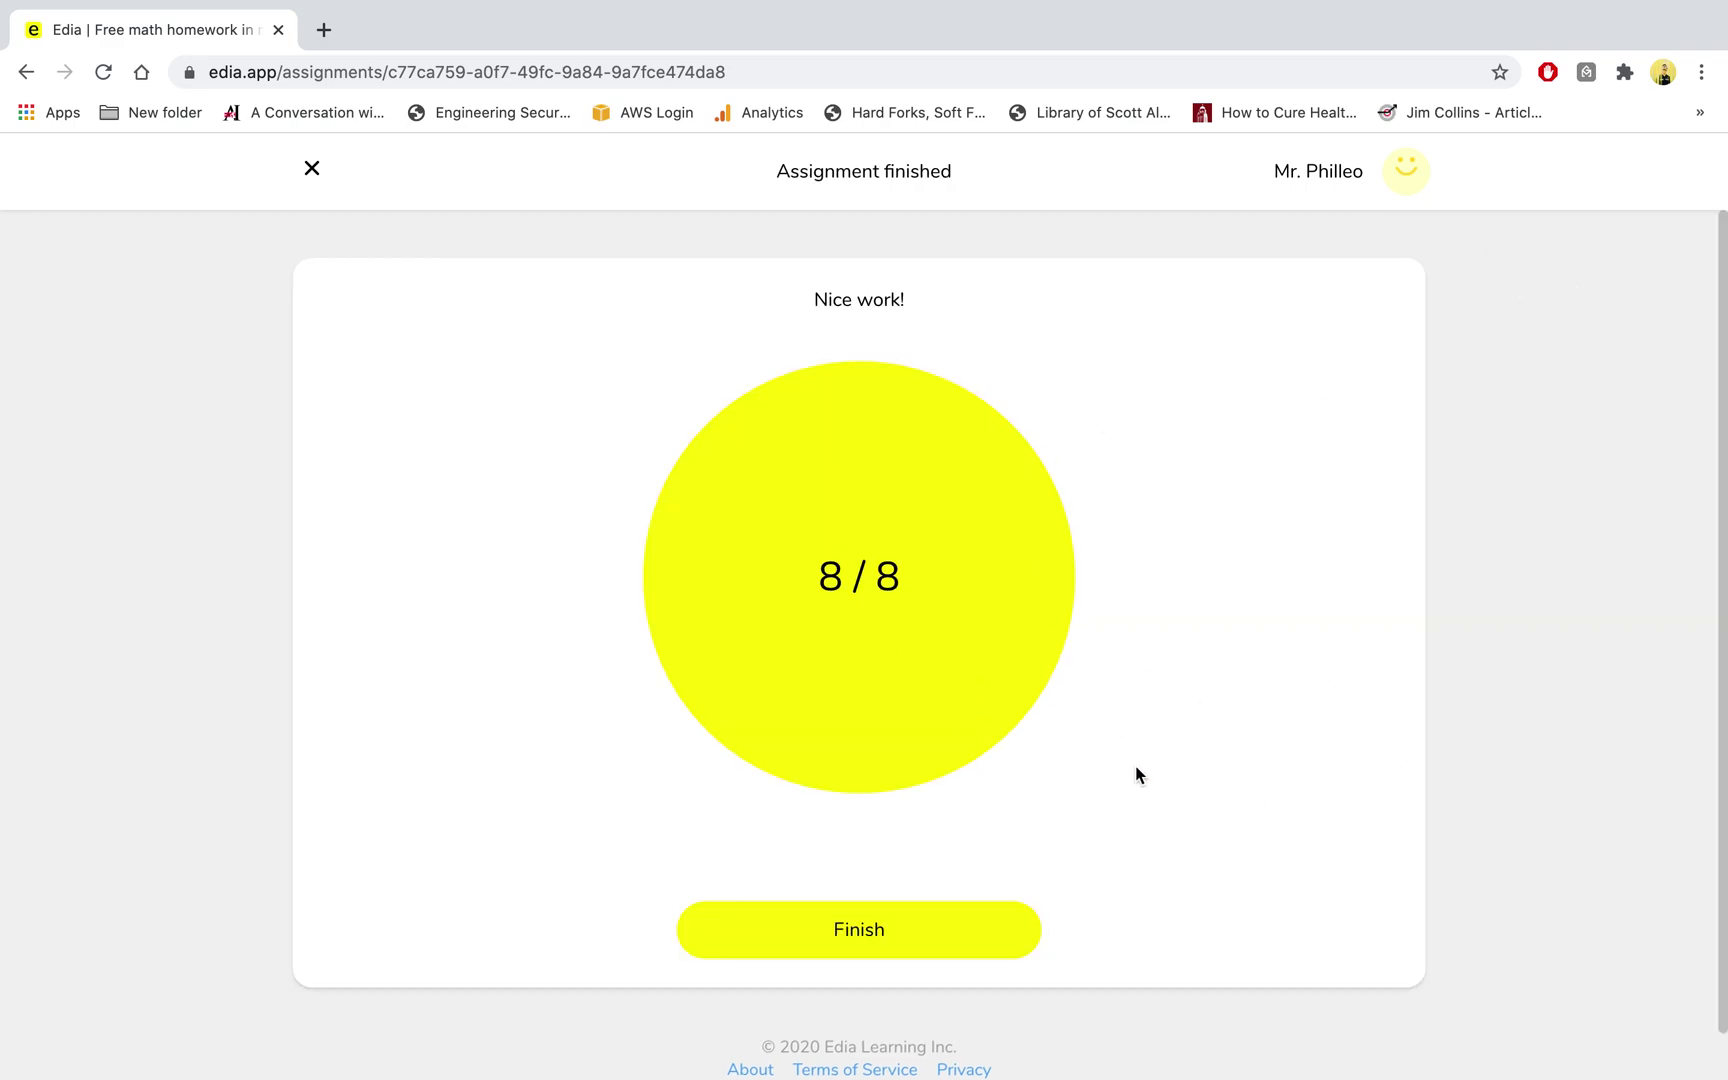
click(915, 932)
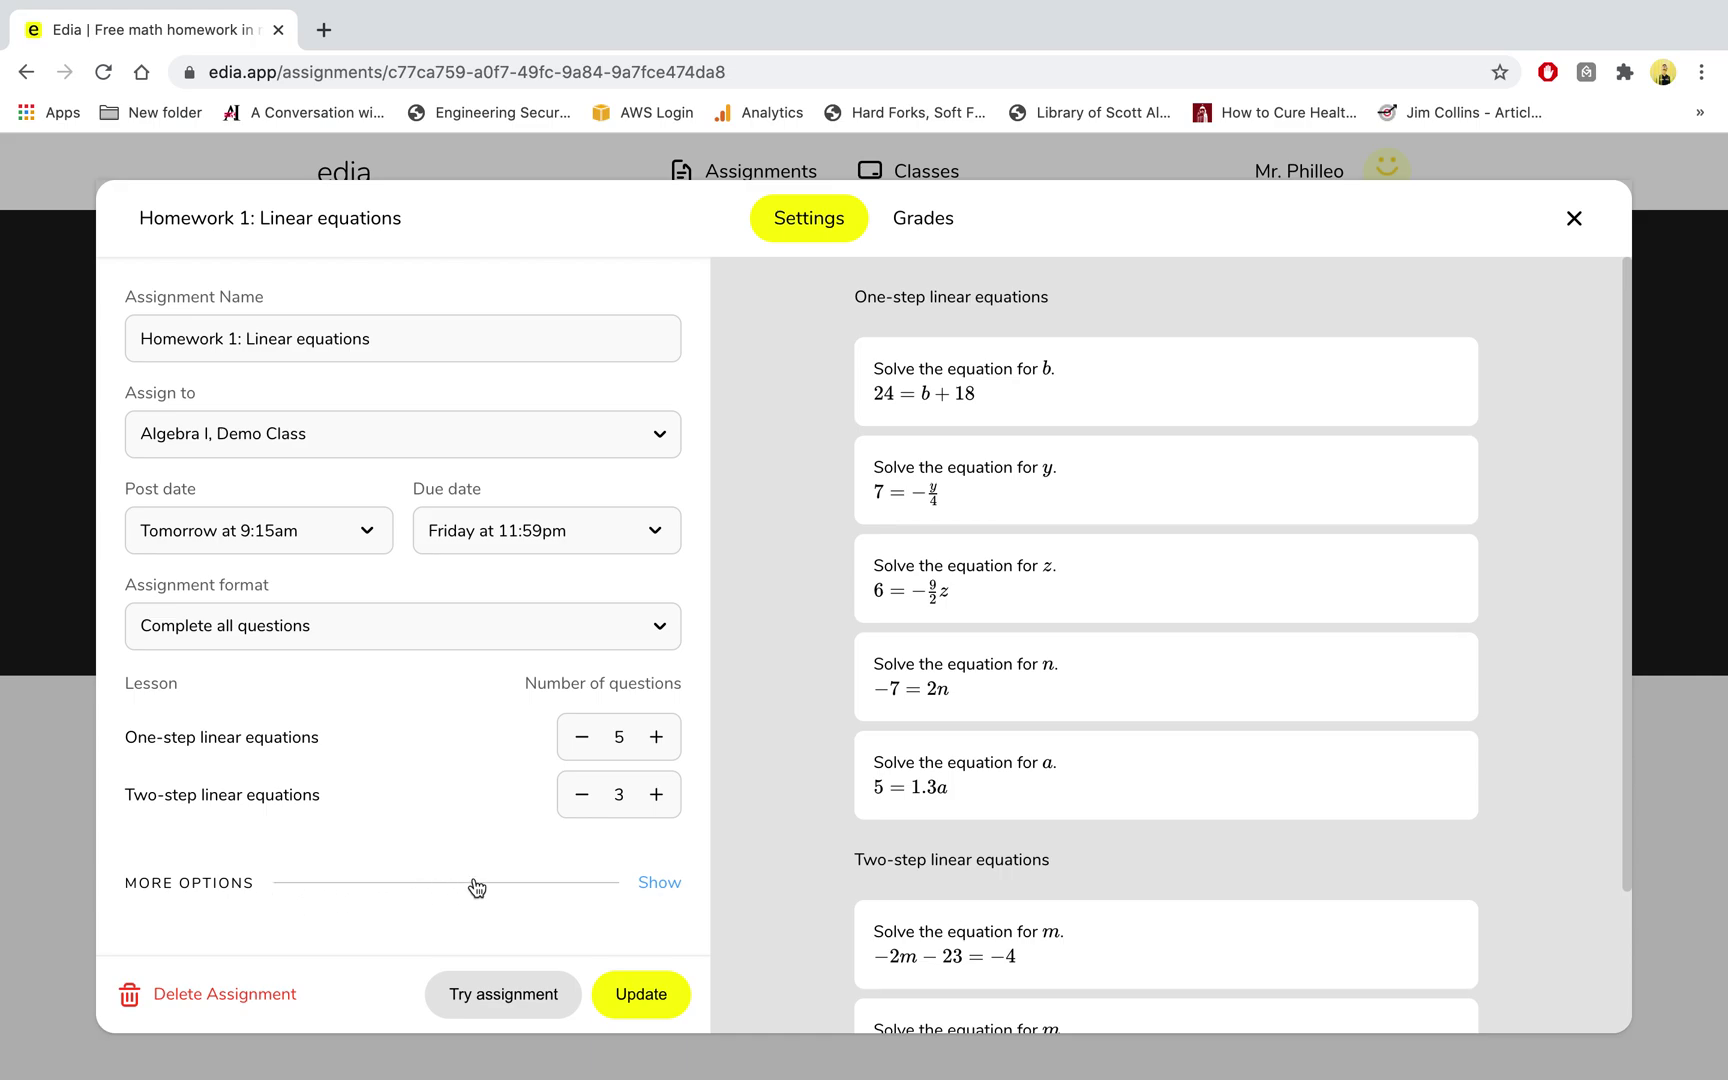
Show the additional options of Homework 1 and turn on the anti-cheating features that display variables as Greek letters
click(656, 884)
scroll(644, 887, down, 3)
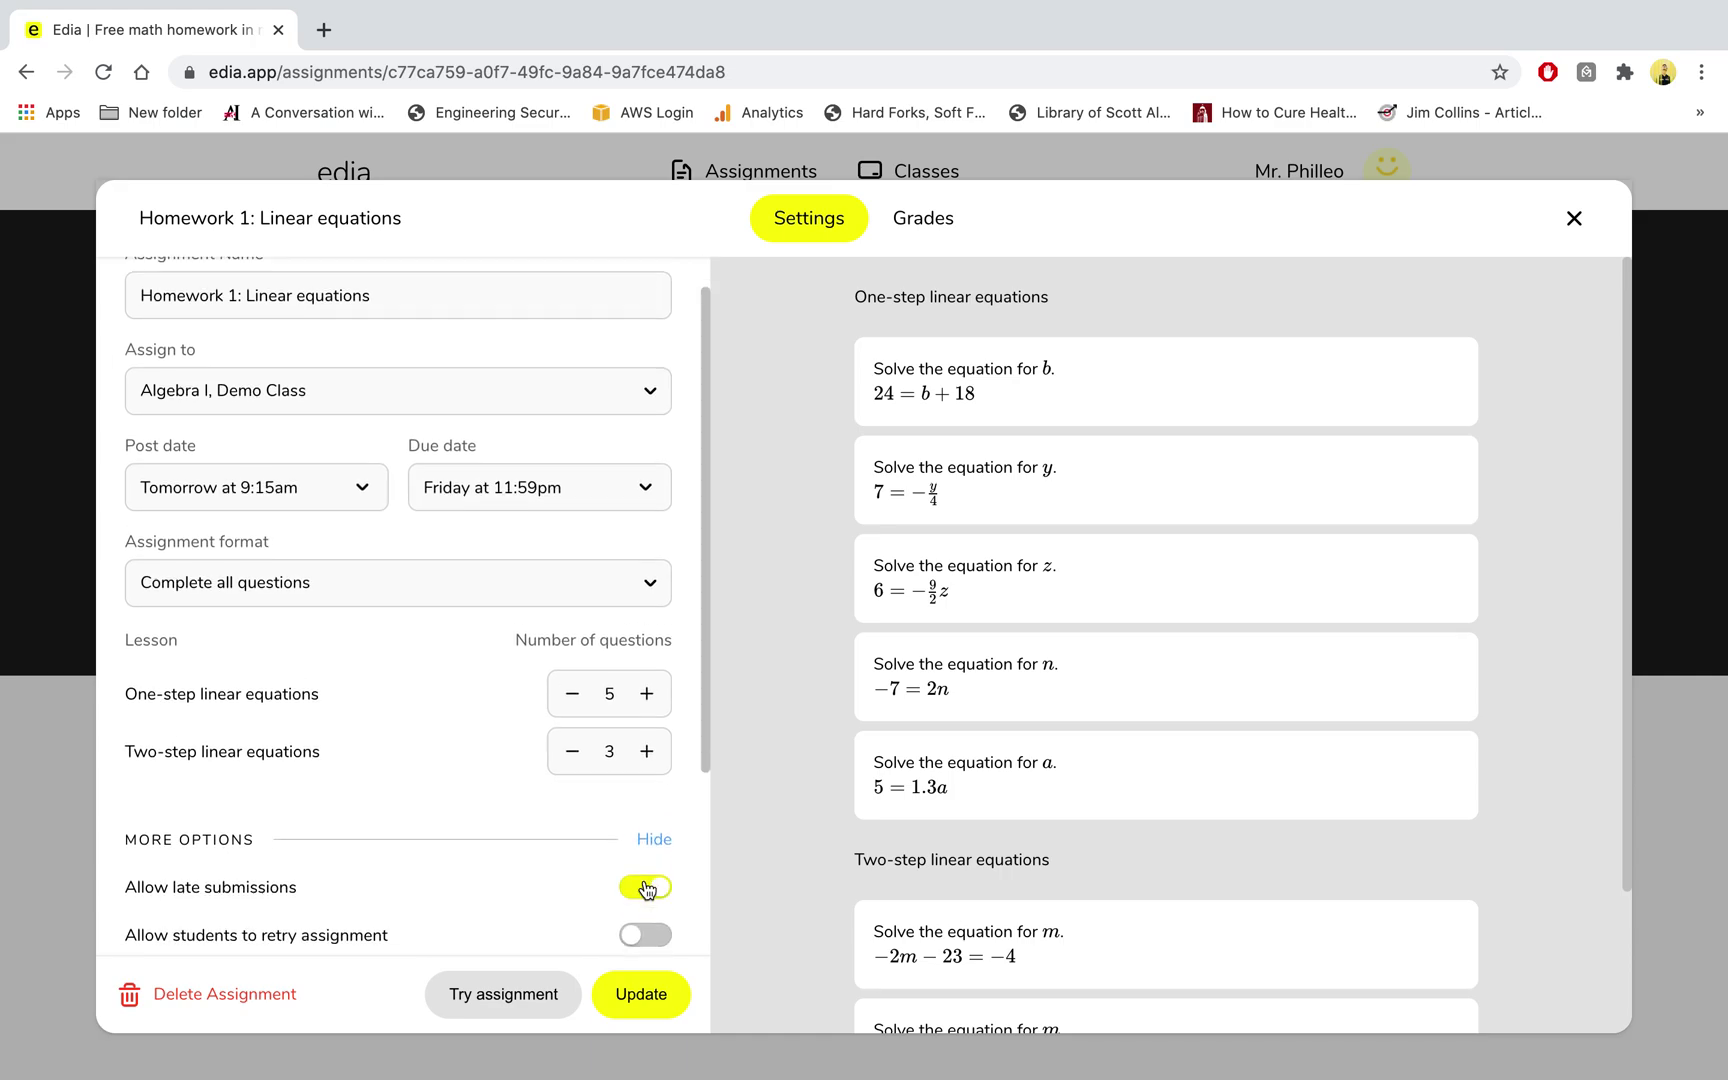
scroll(647, 890, down, 1)
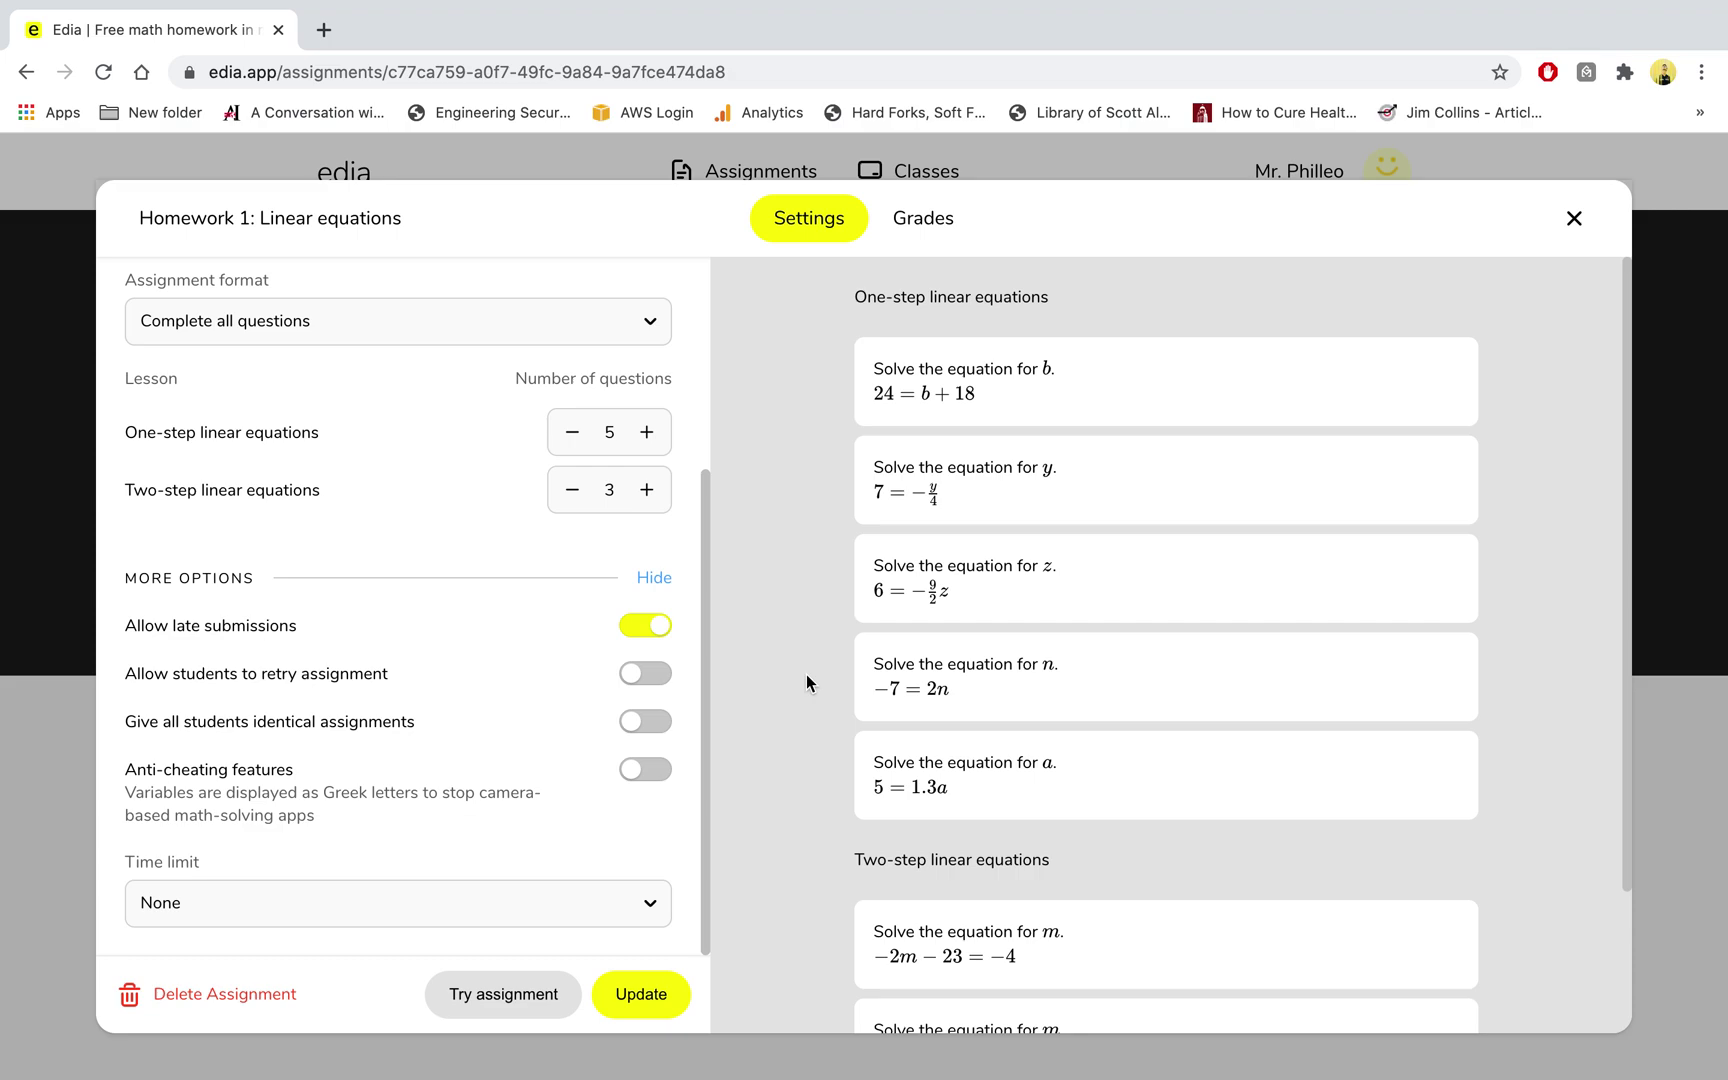
click(657, 776)
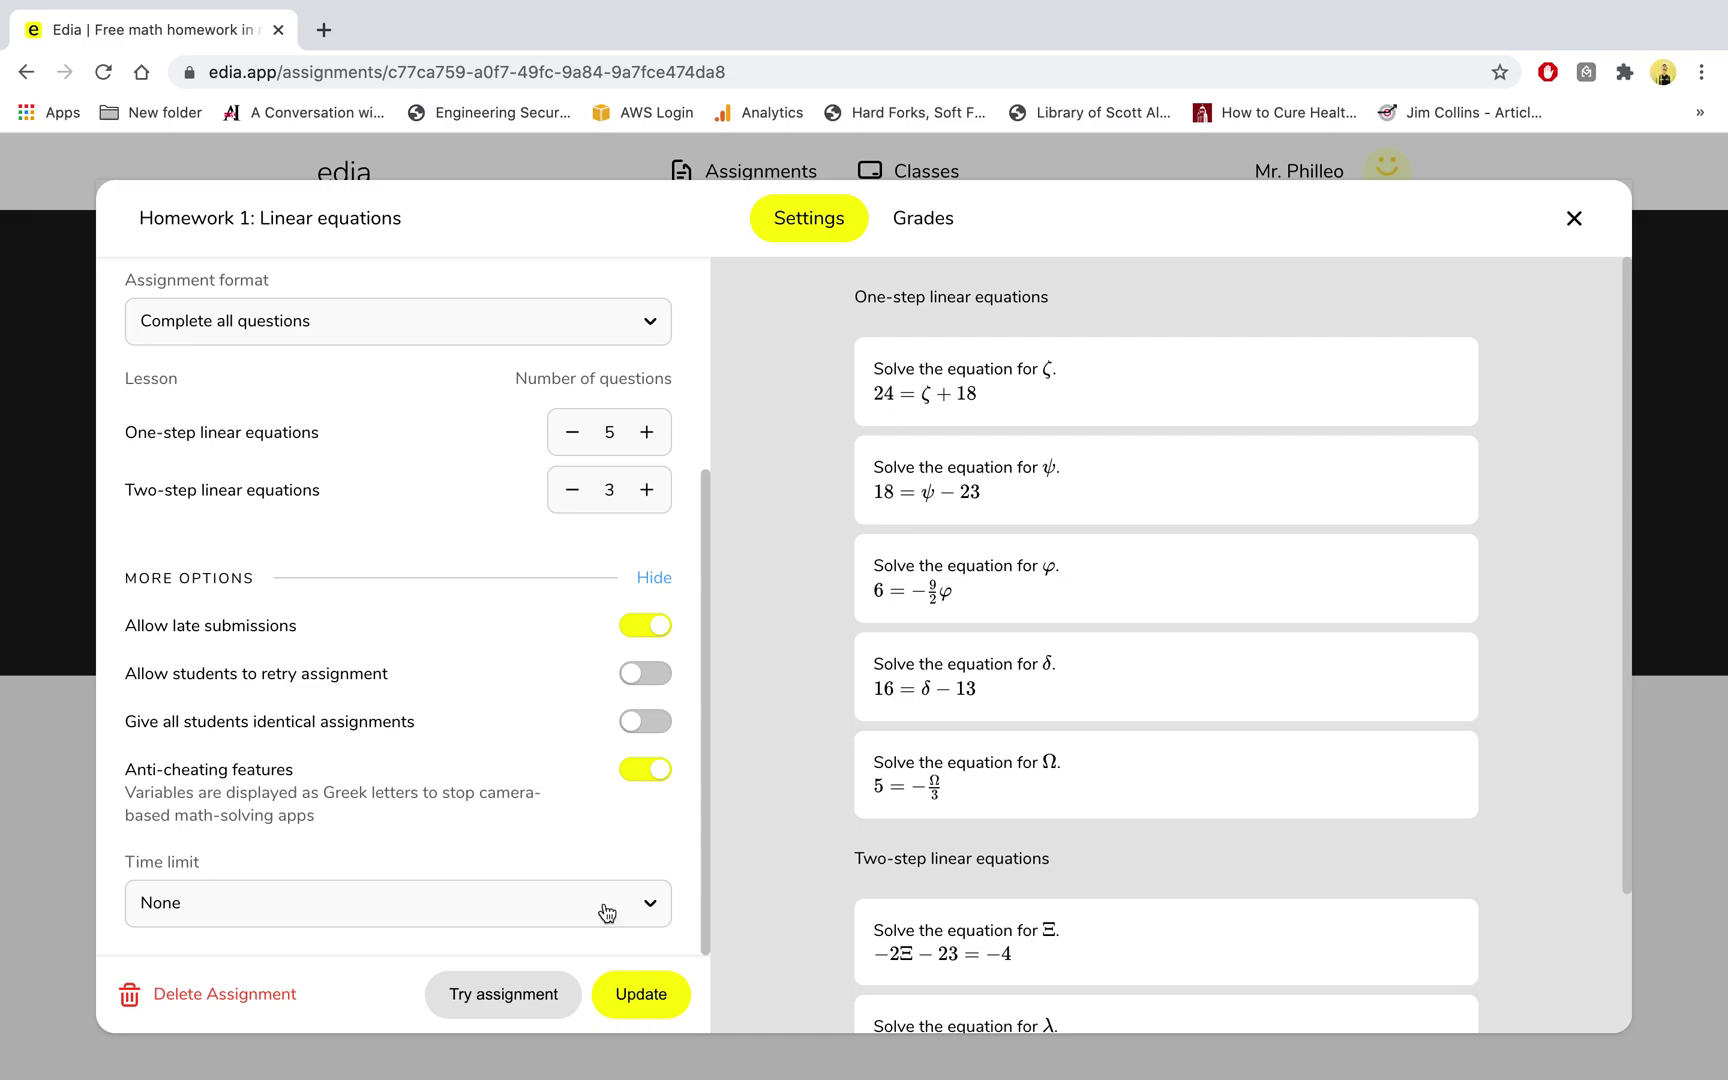
Set a custom time limit of 25 minutes for Homework 1: Linear equations and save the updated assignment
click(475, 910)
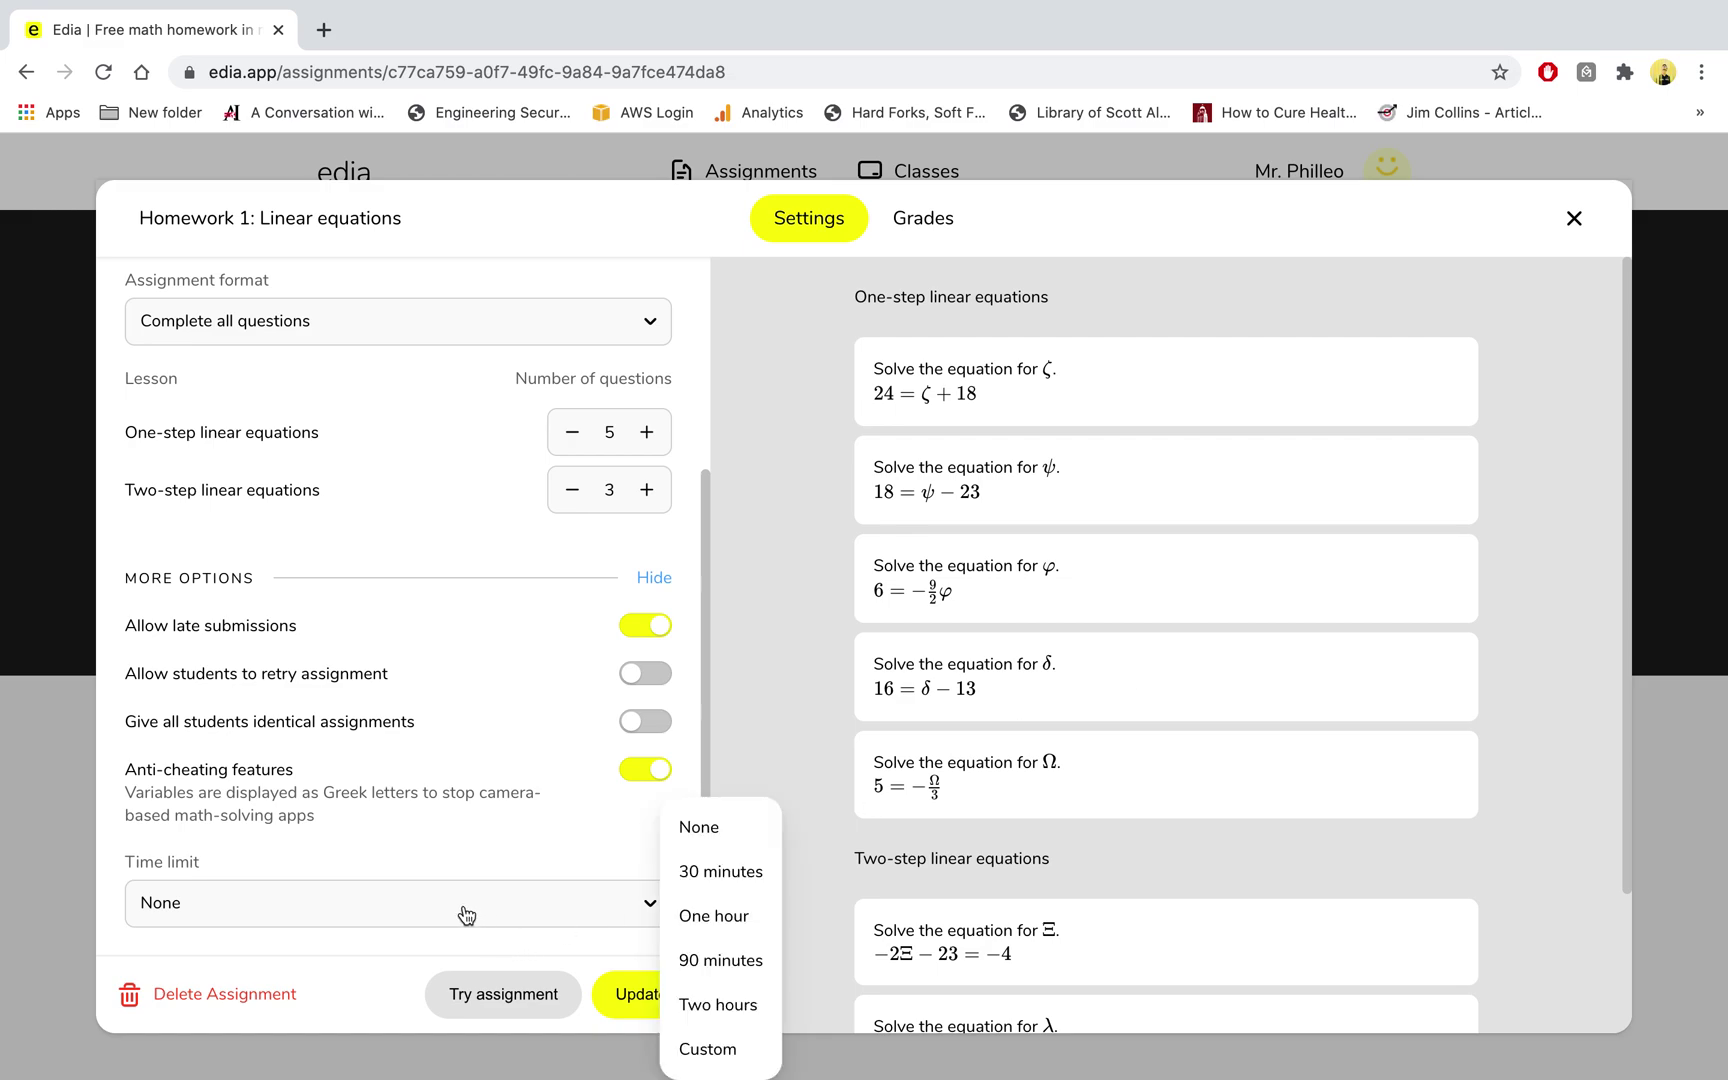
click(708, 1047)
click(575, 903)
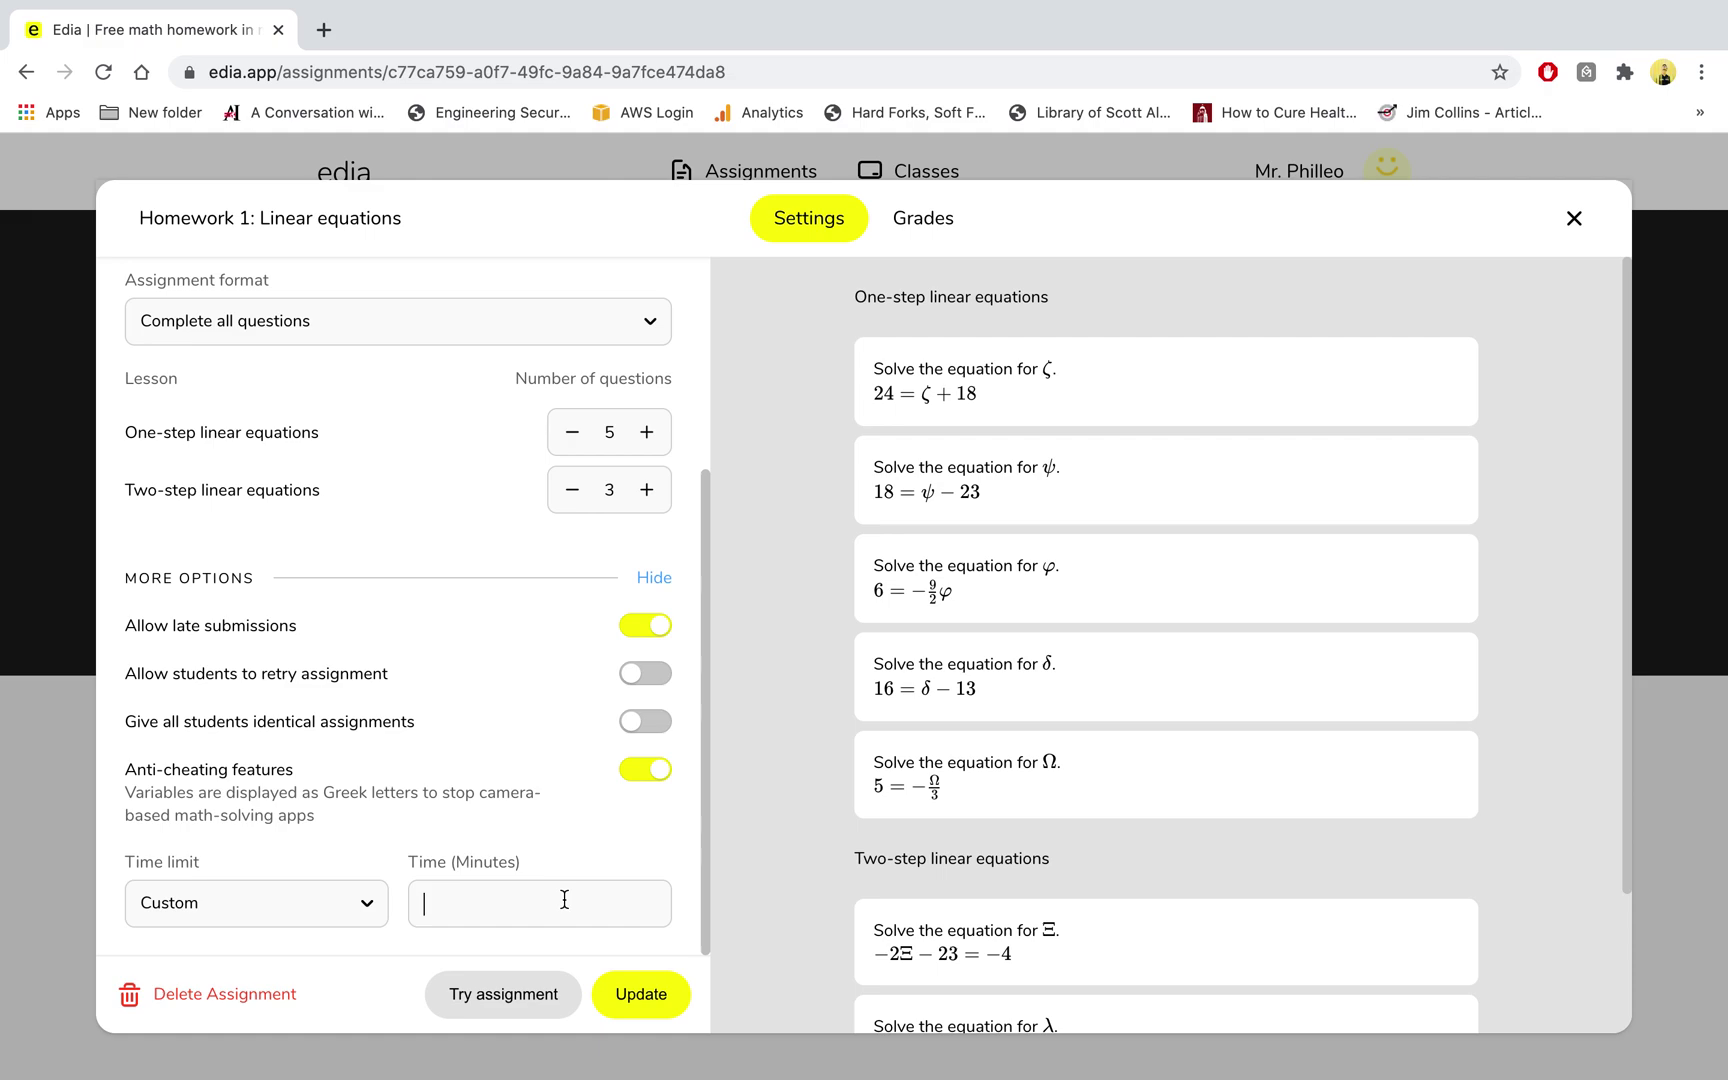
text(25)
click(636, 1000)
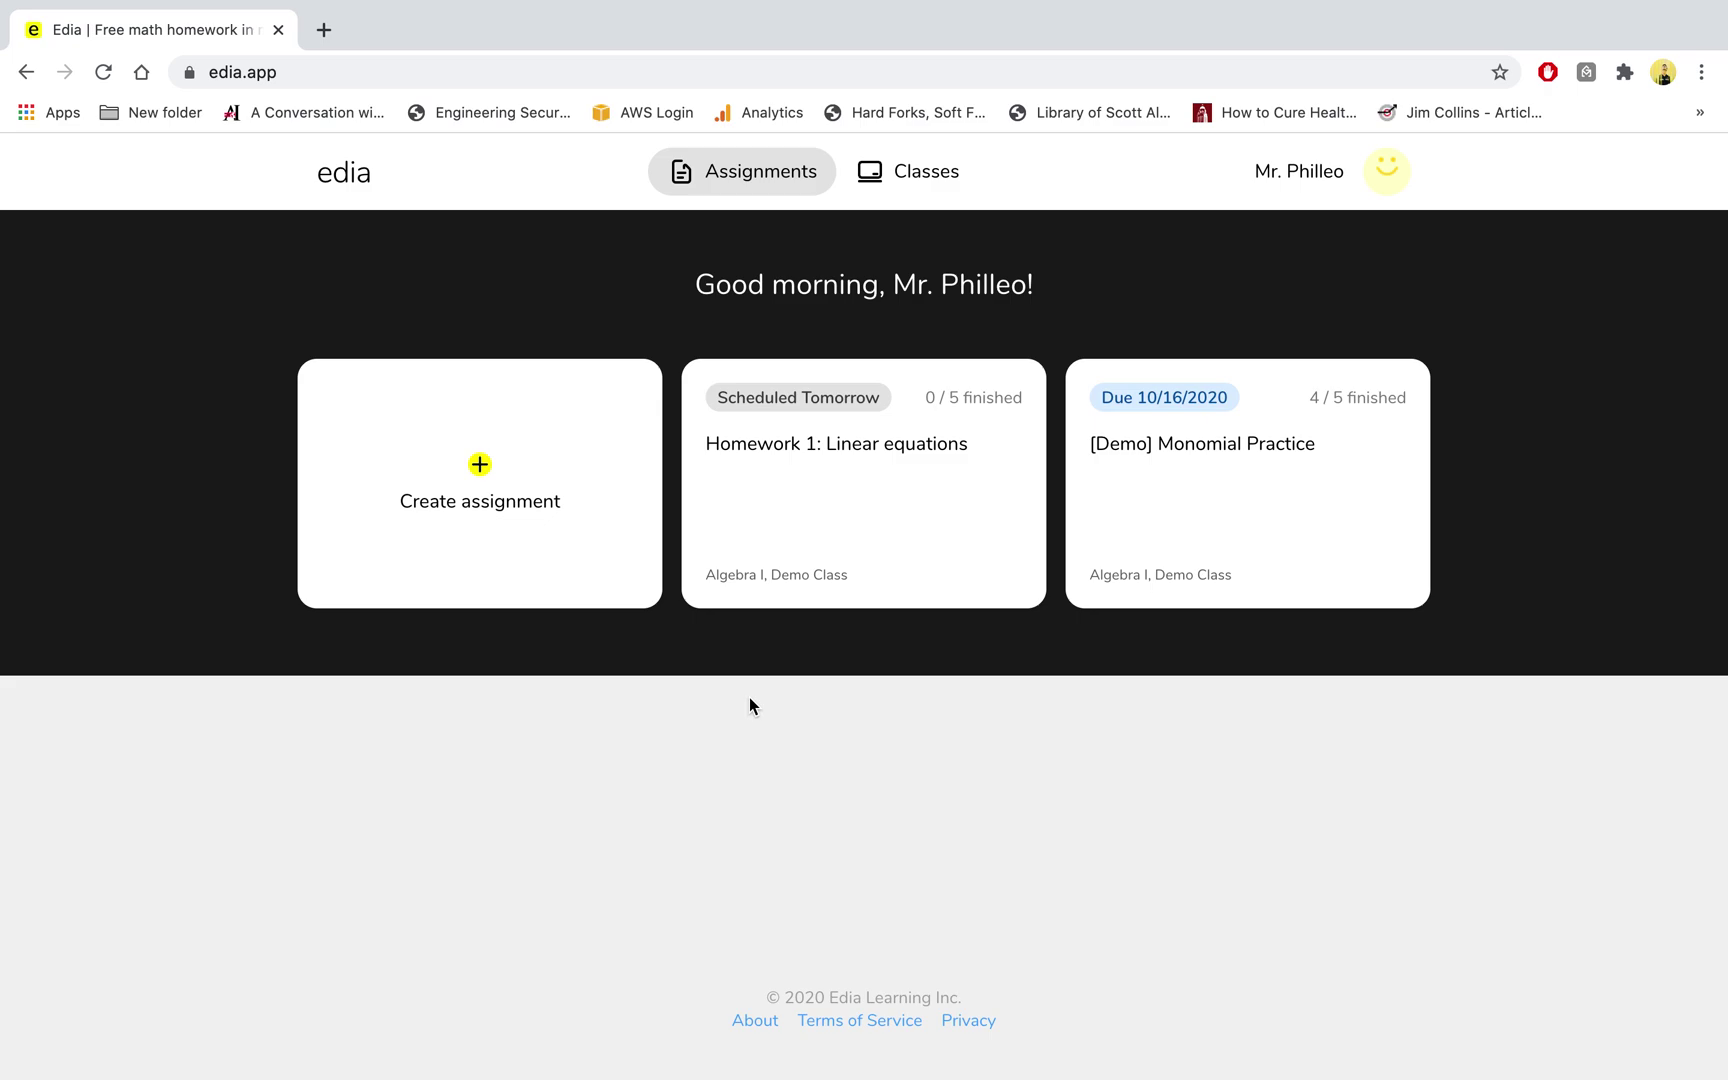
Review the grades of [Demo] Monomial Practice, examining the answers of Demo Student #3 and Demo Student #4, and close the assignment
click(1213, 530)
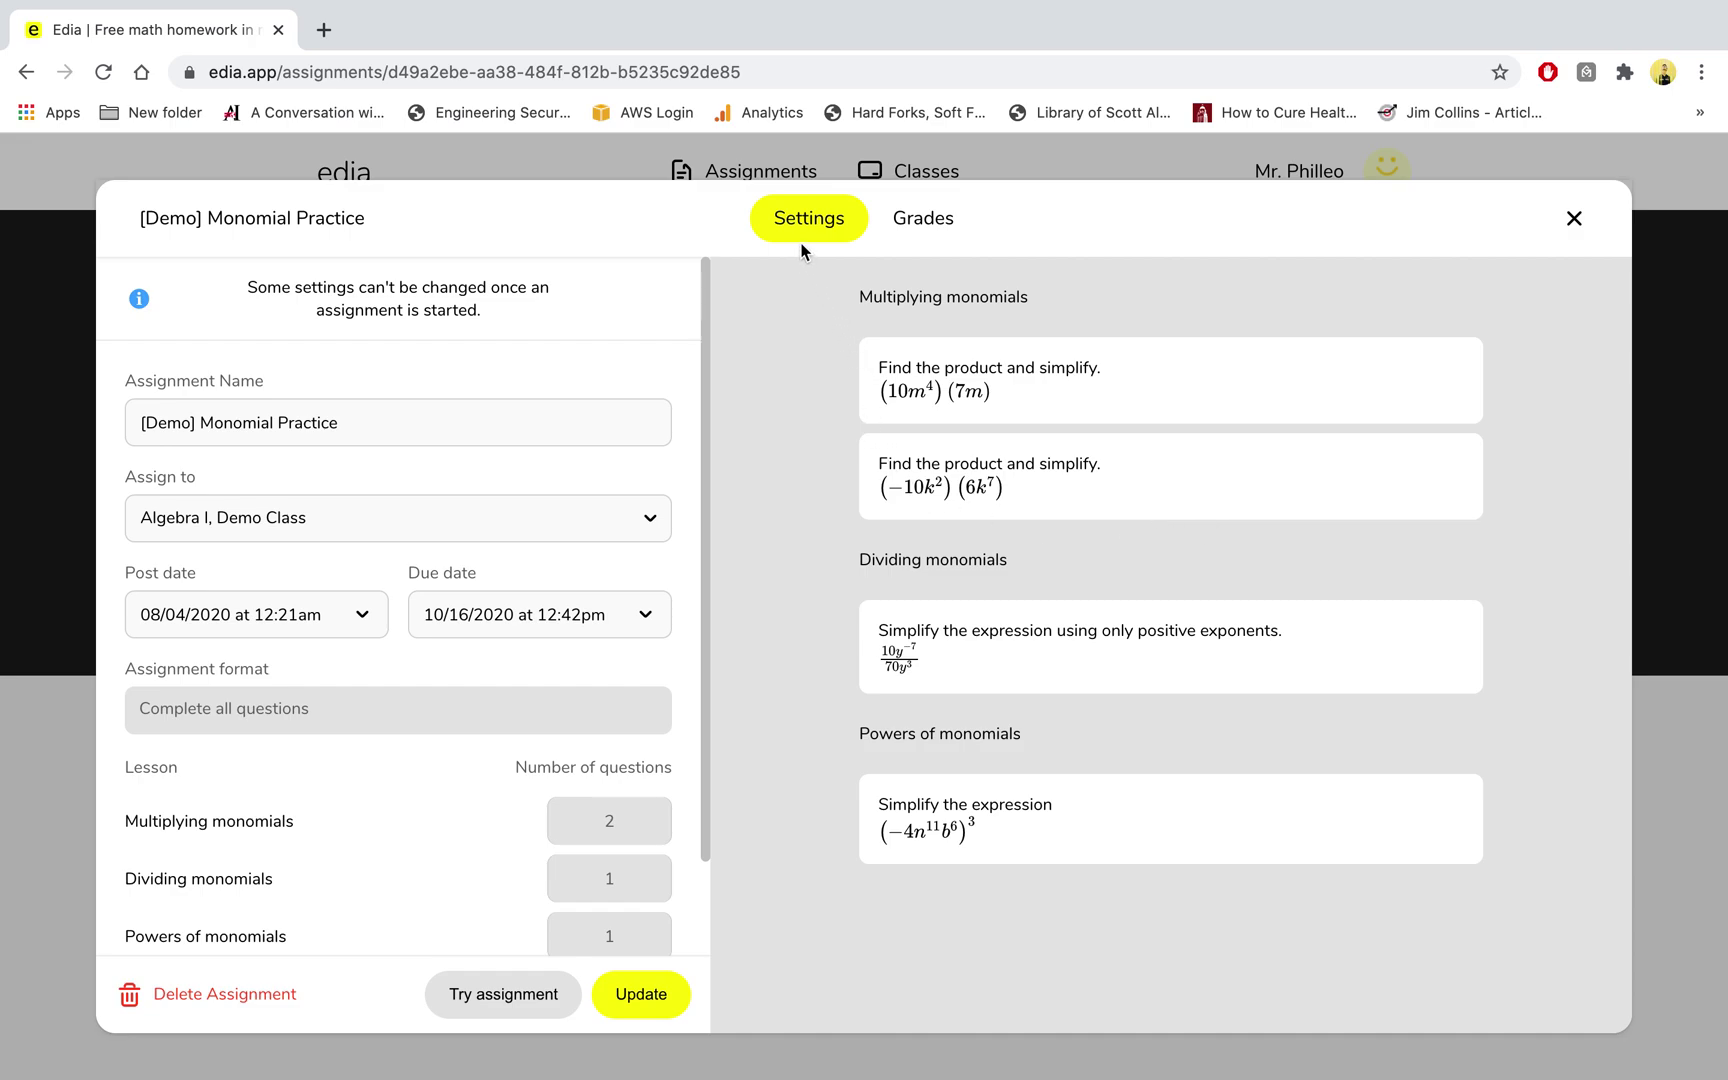
click(927, 224)
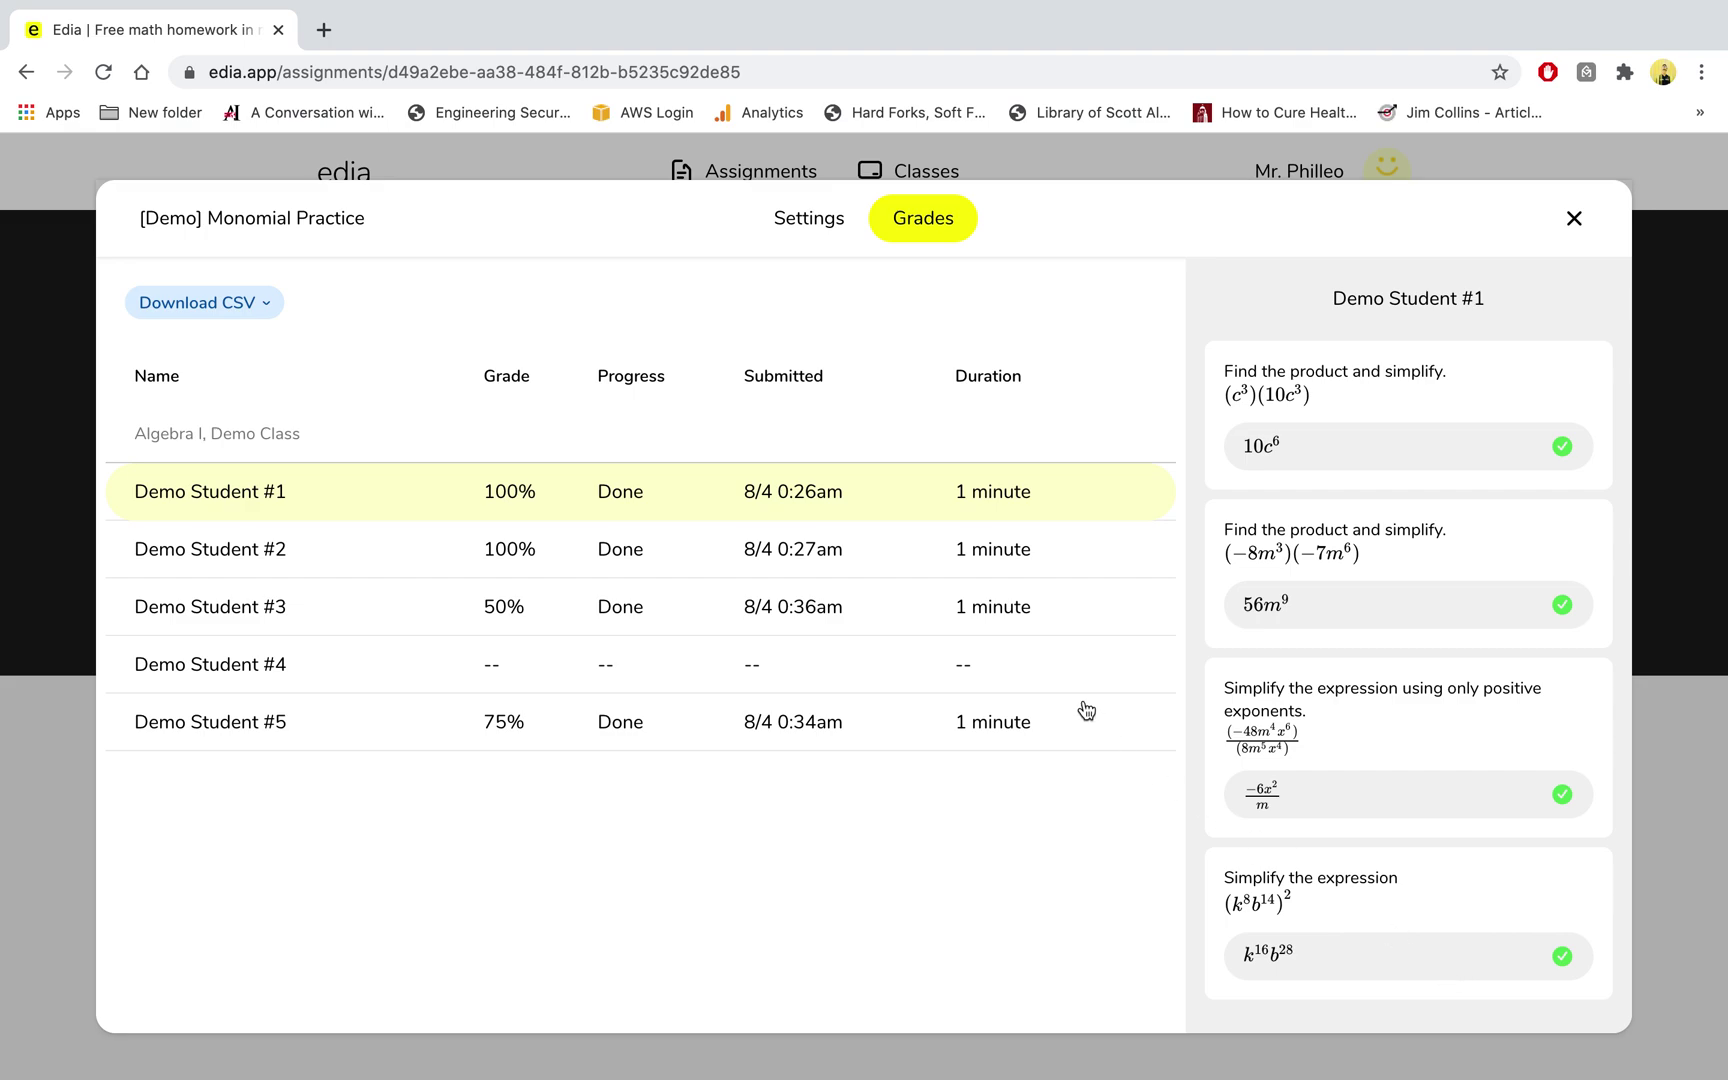
click(1040, 616)
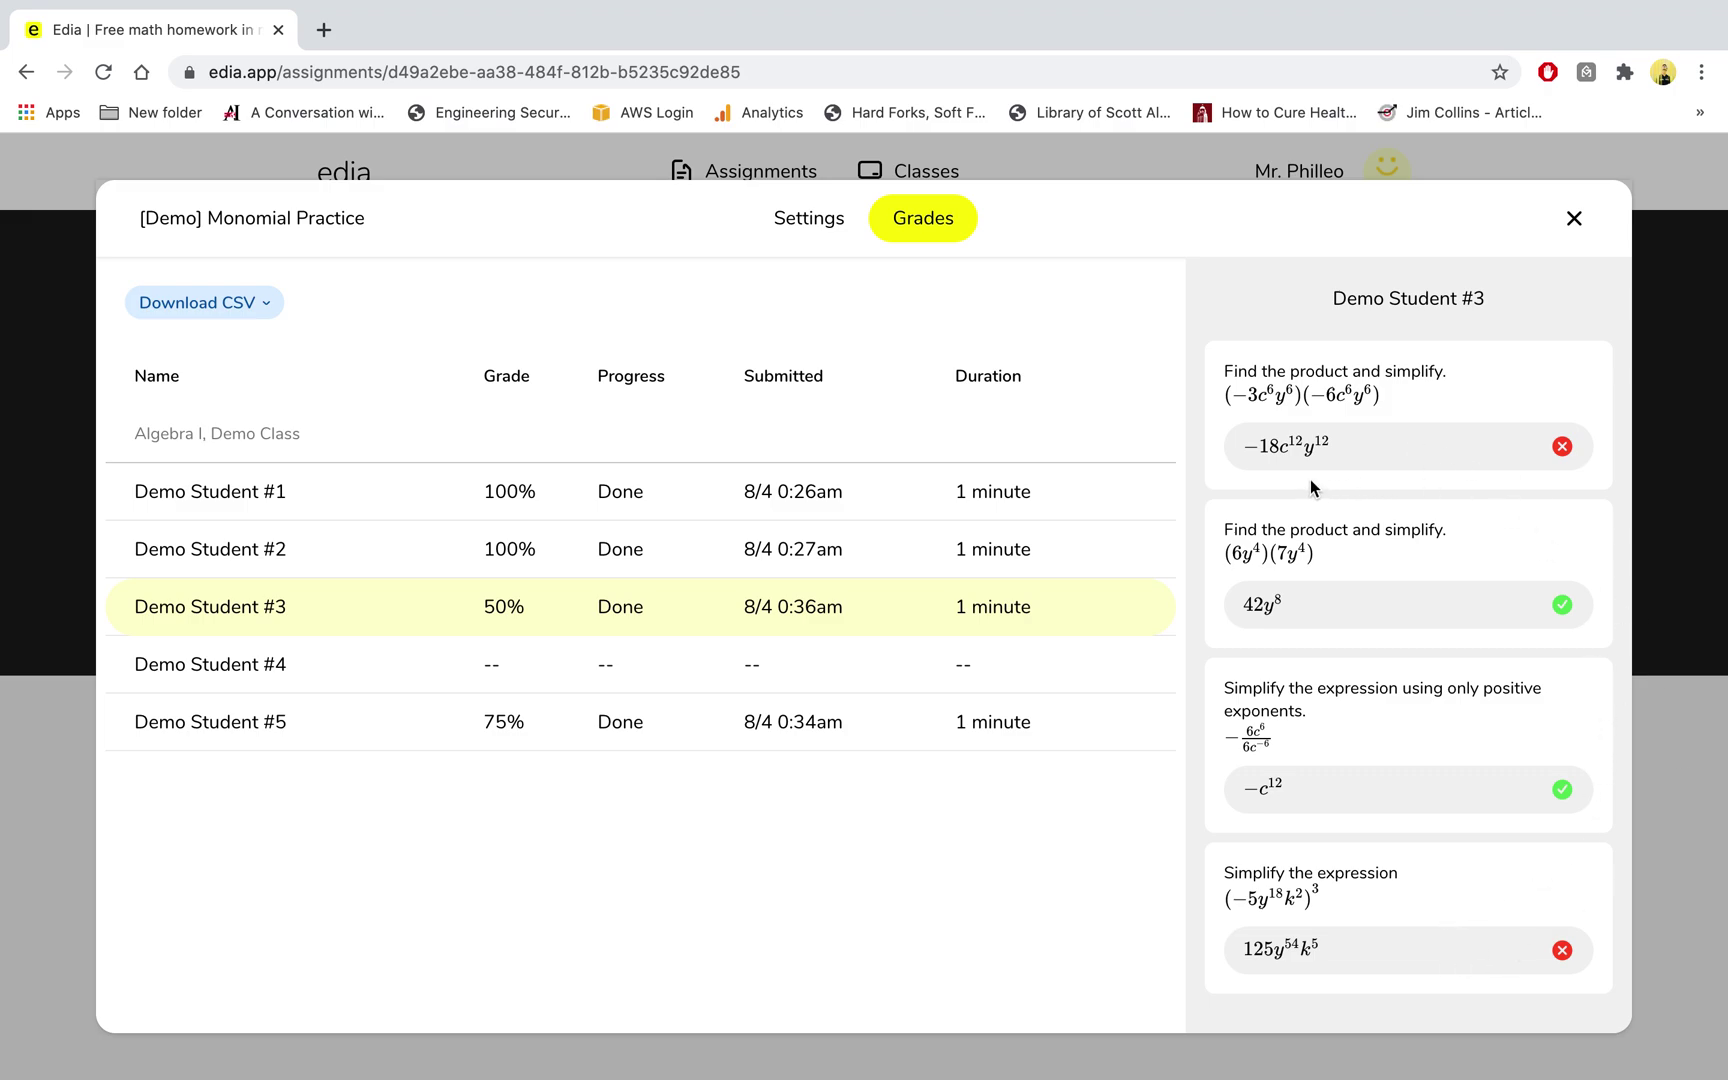
click(486, 674)
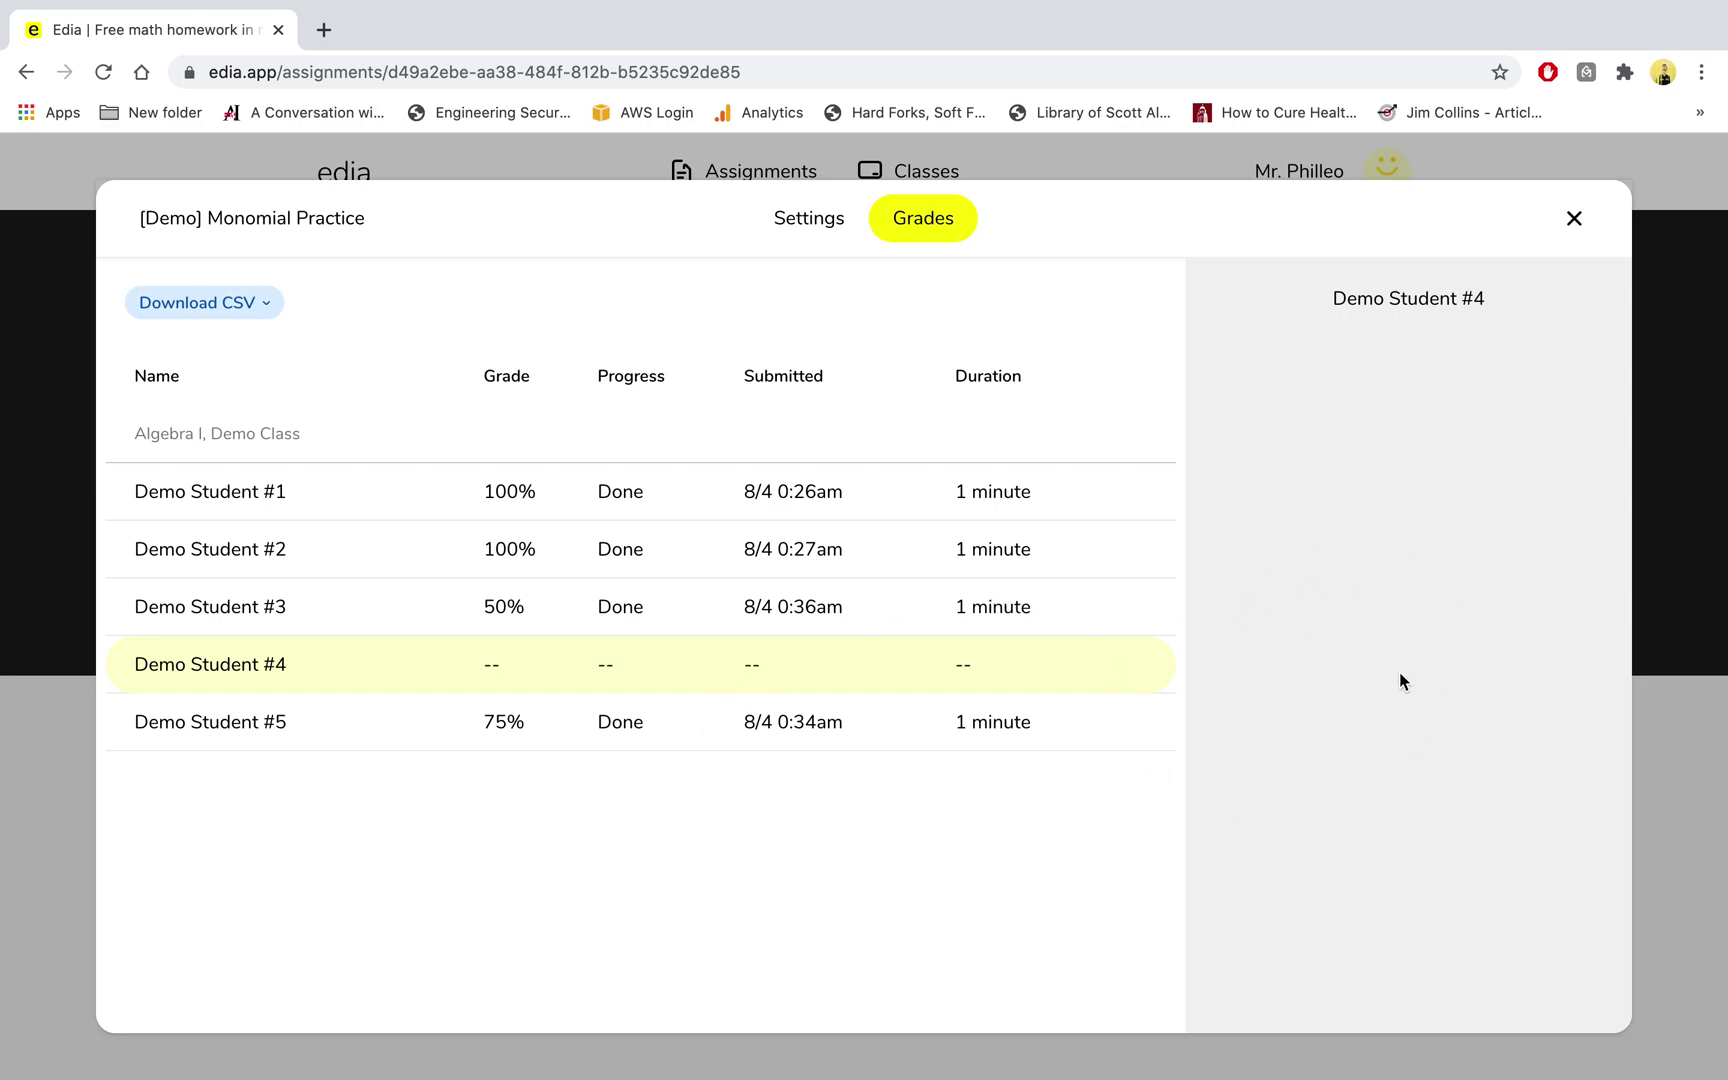
click(1153, 167)
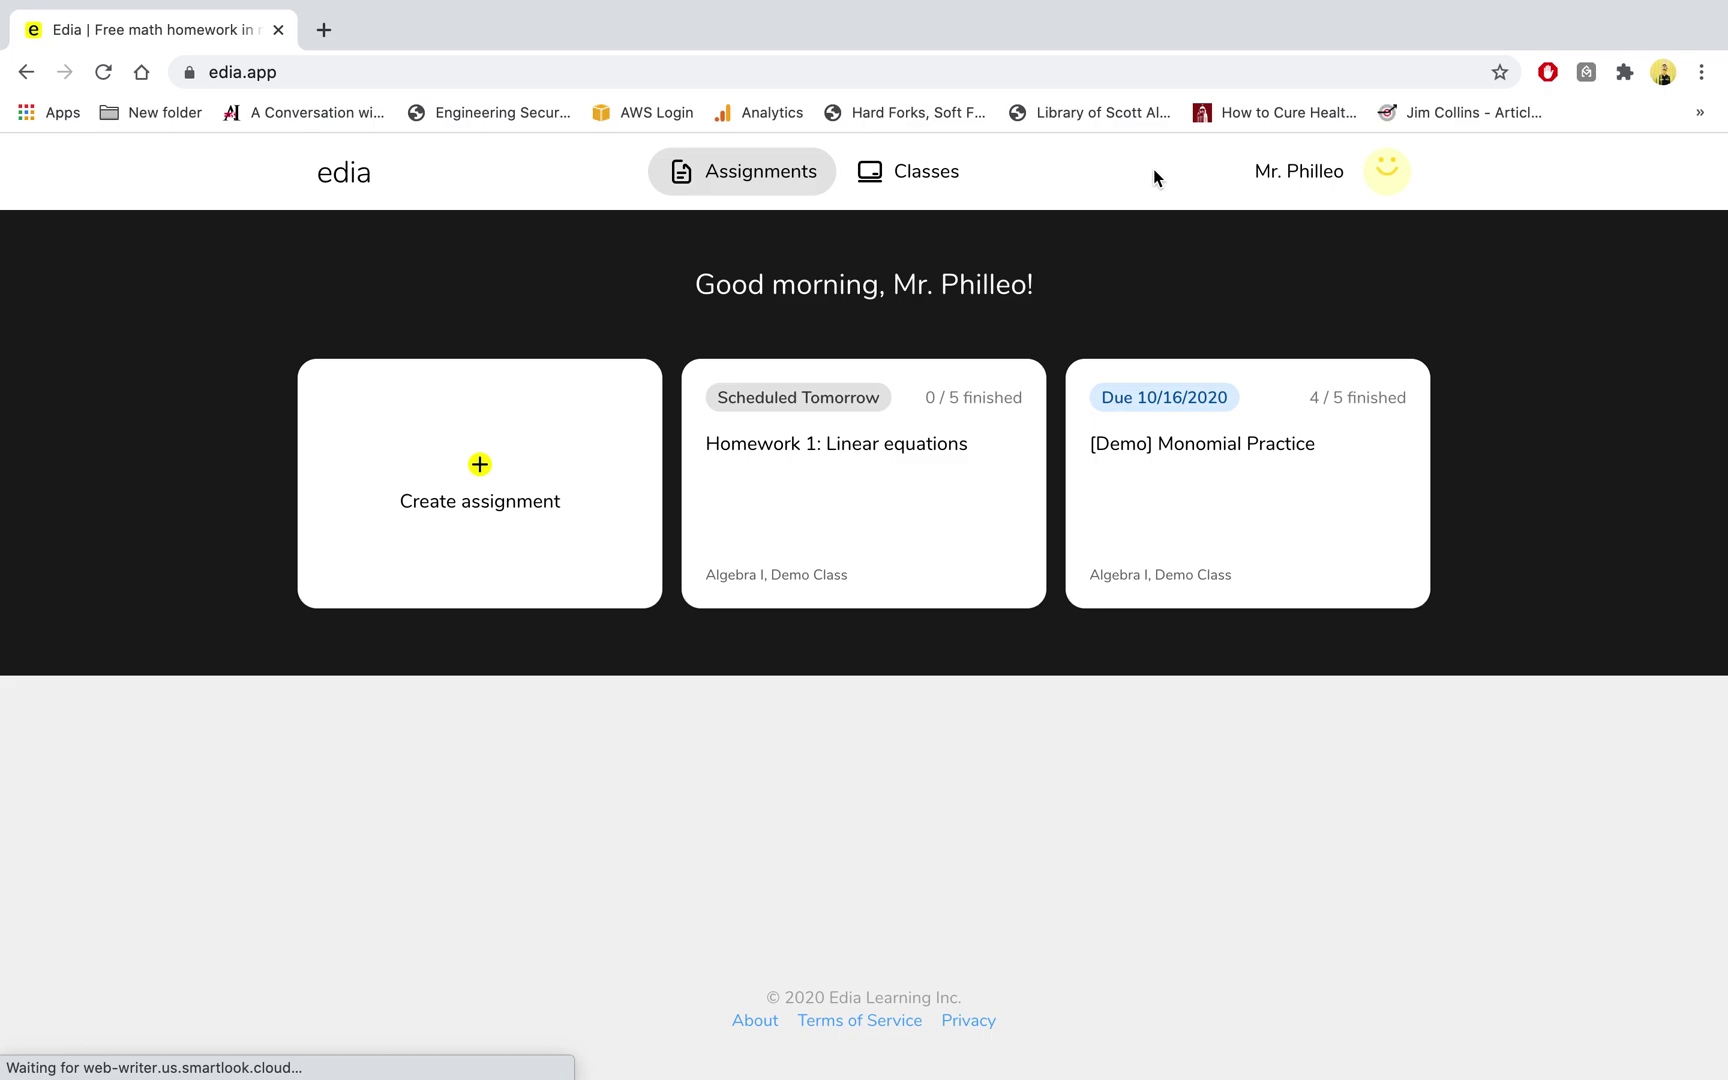
Go to the class list and look at the options for syncing classes with Google Classroom and with Clever
click(914, 186)
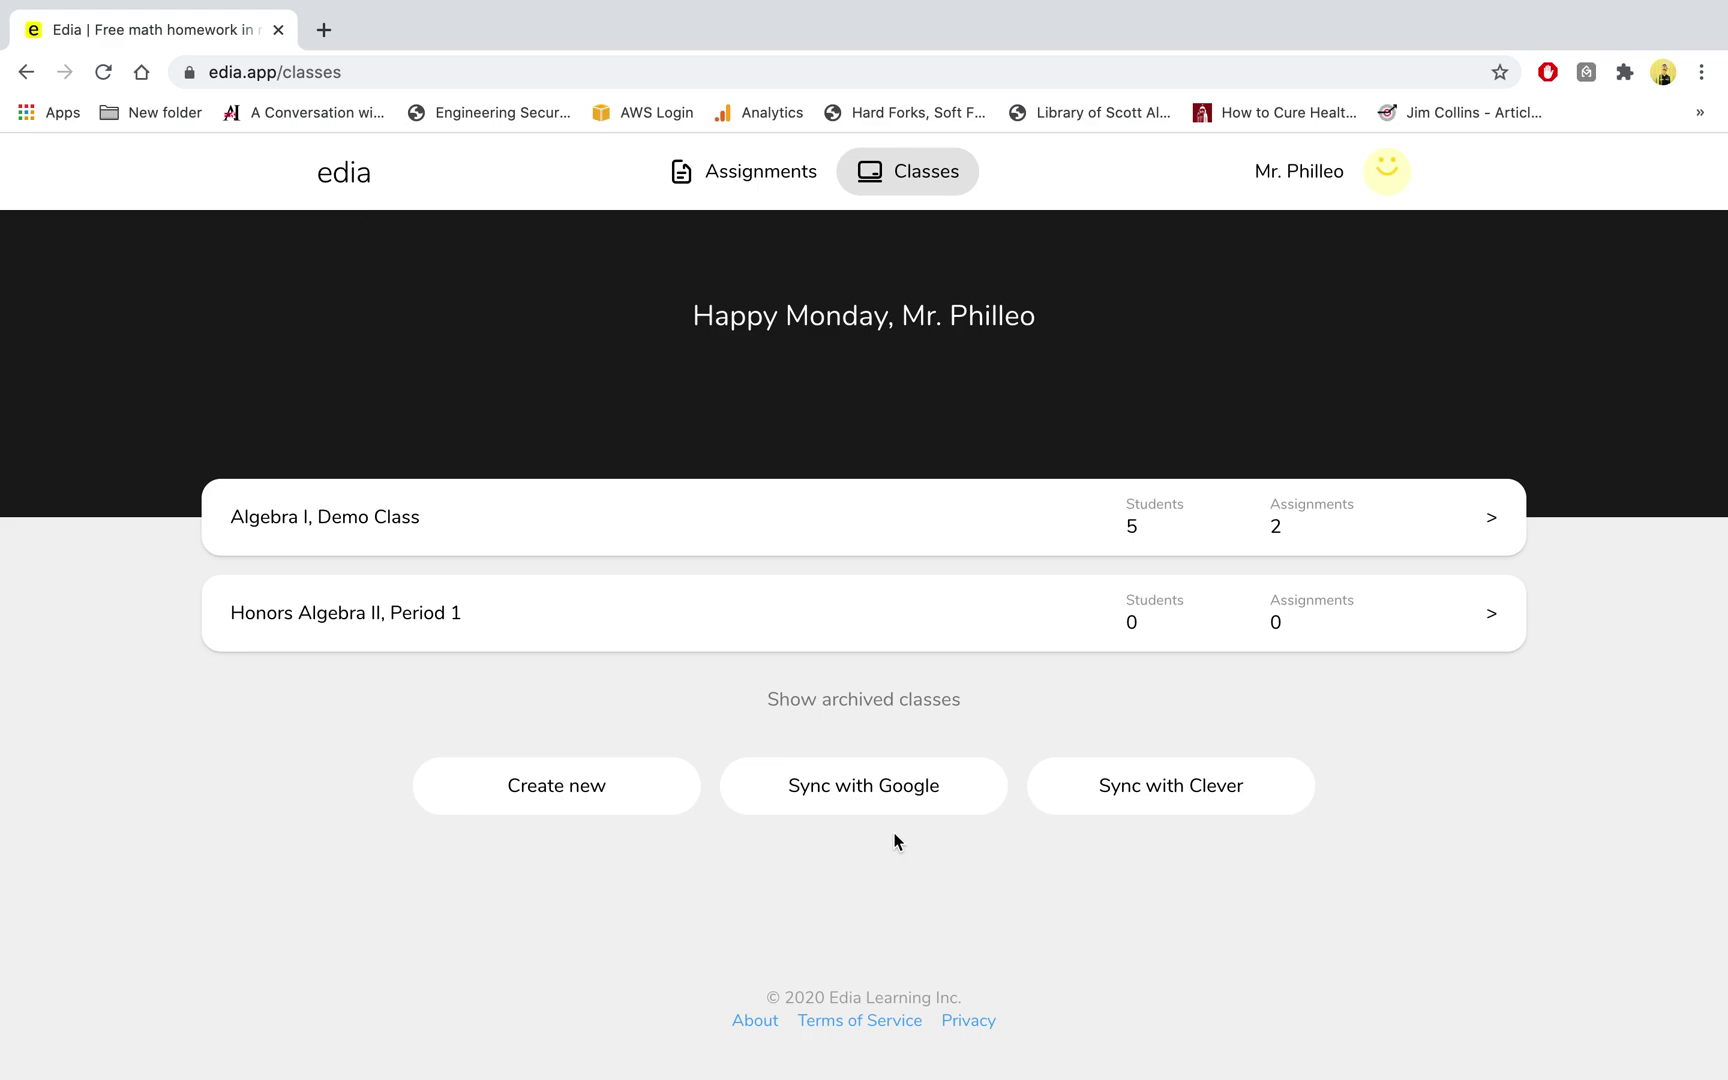
click(888, 805)
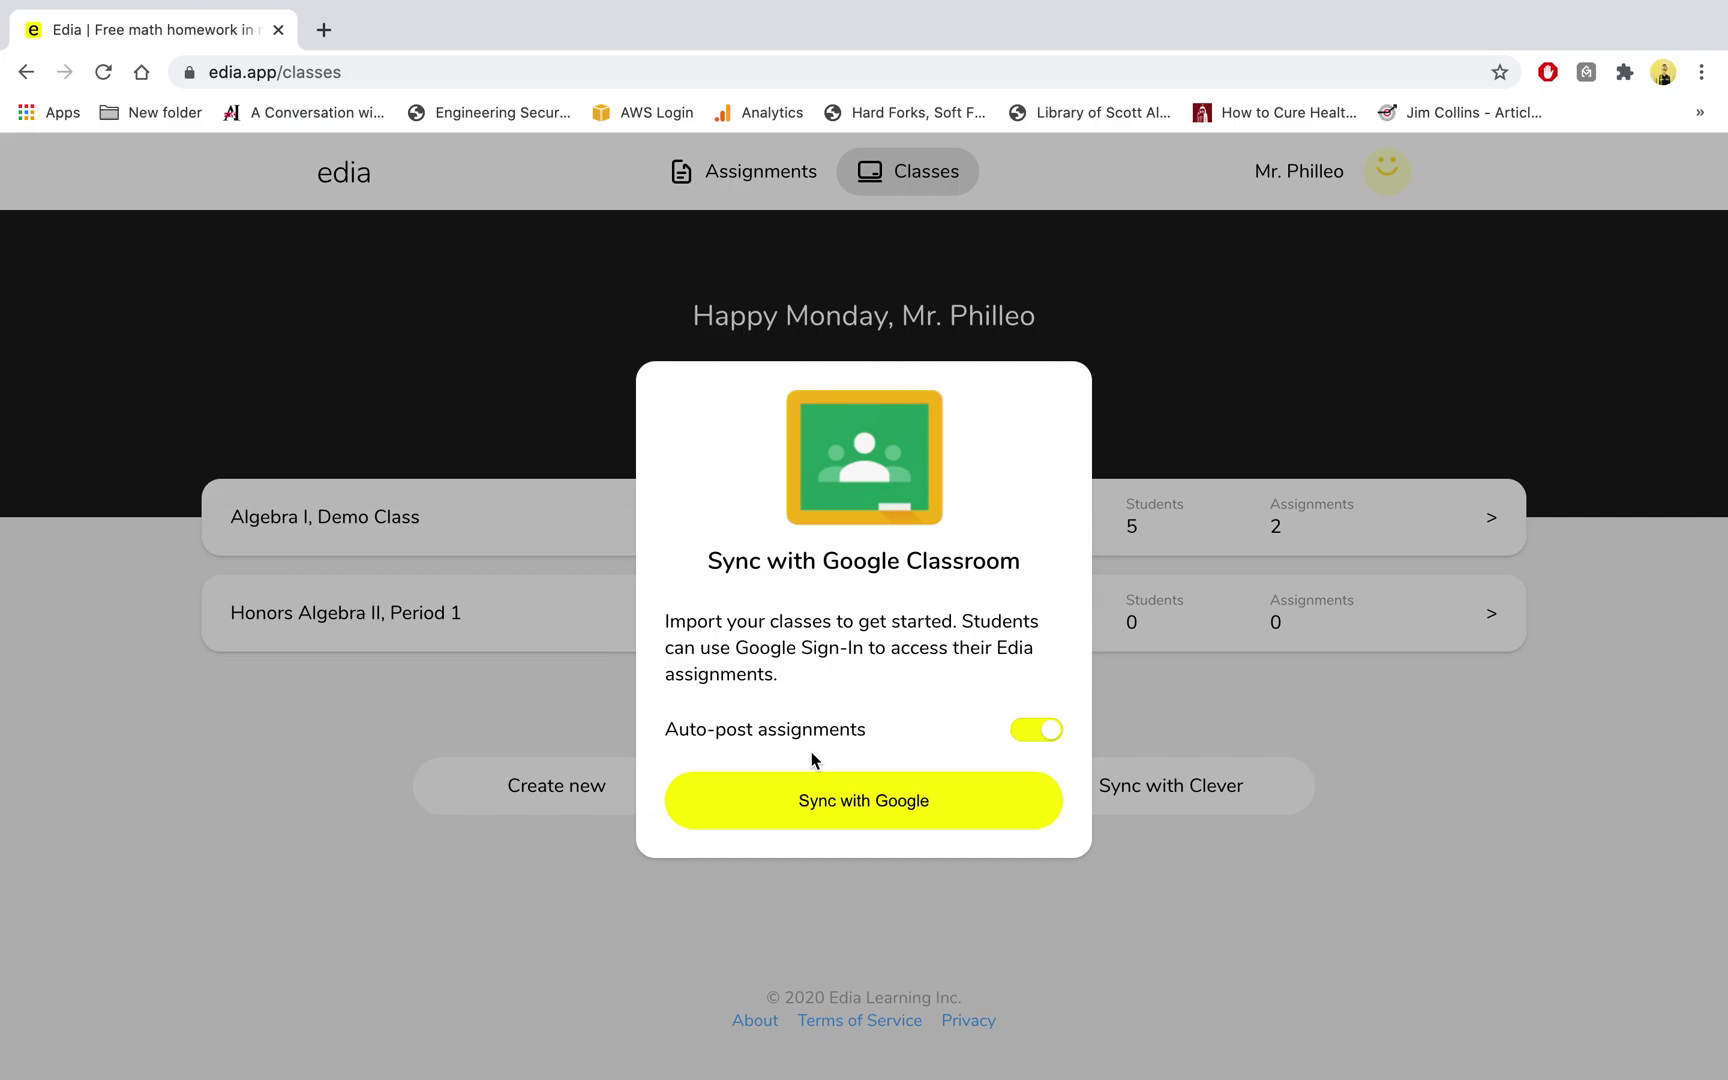
click(1226, 690)
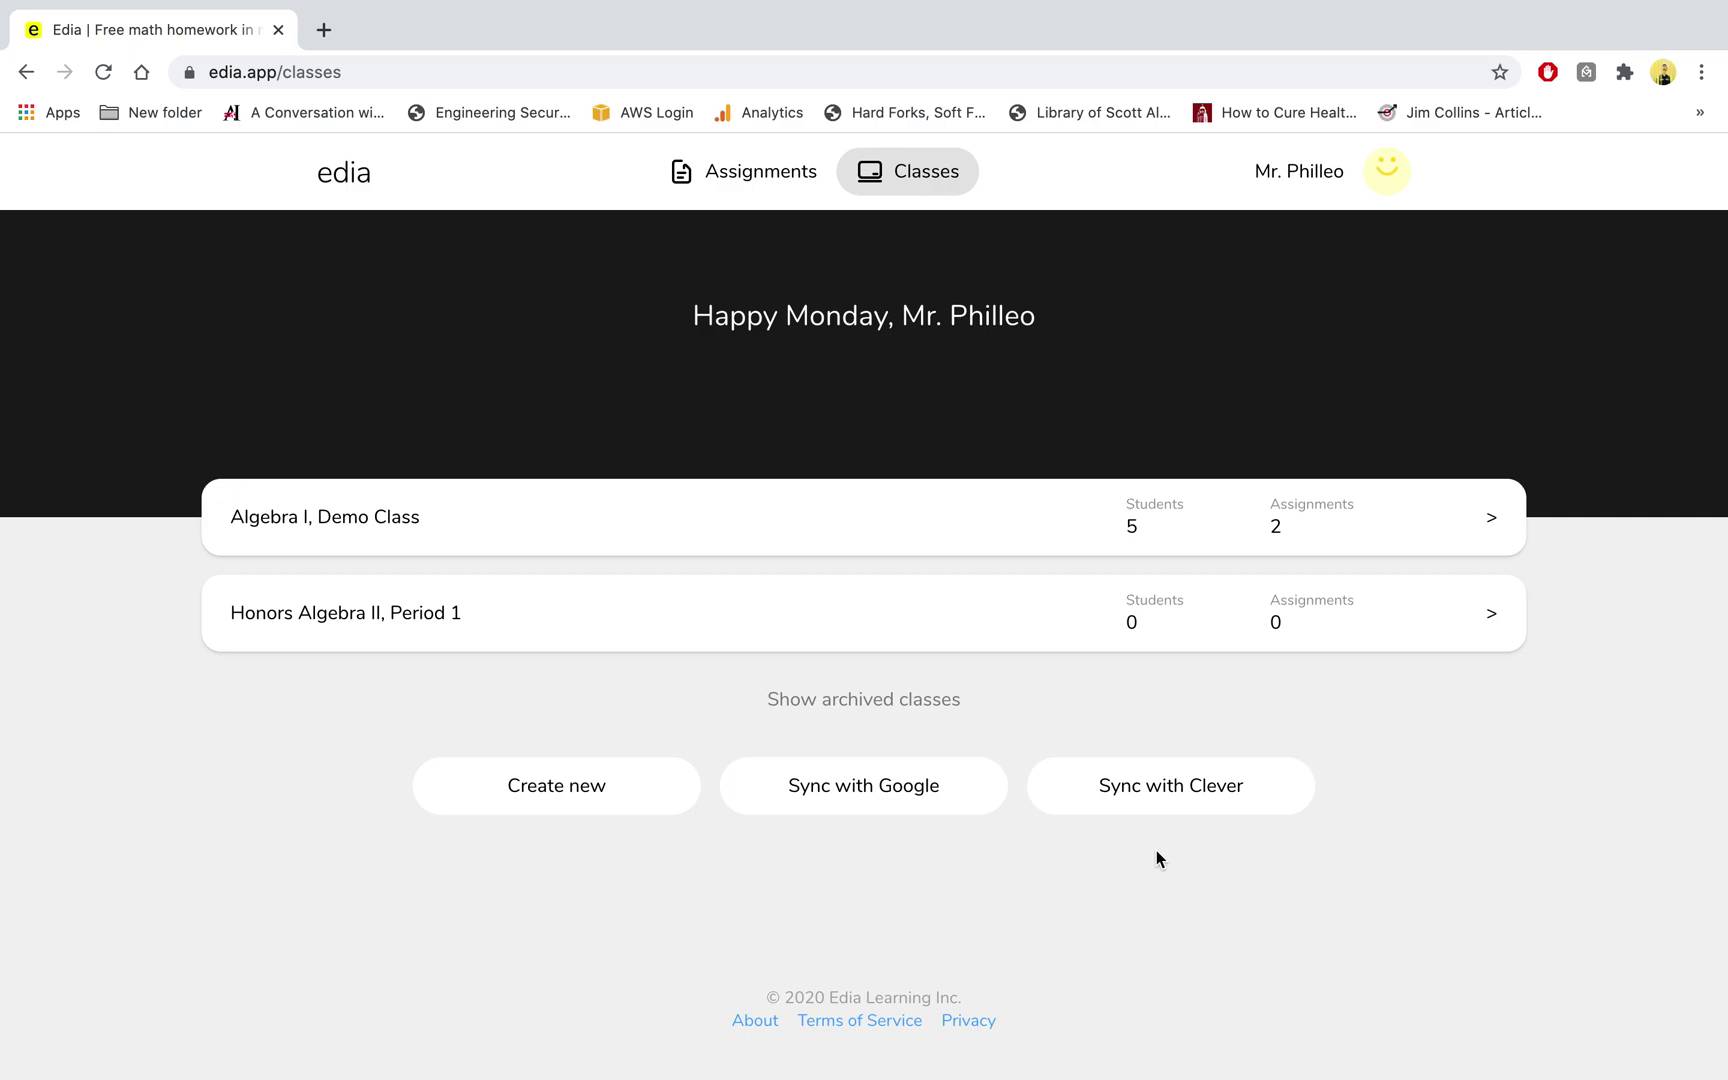
click(1142, 786)
Create a new class with the subject Algebra II and the name Period 6
click(609, 785)
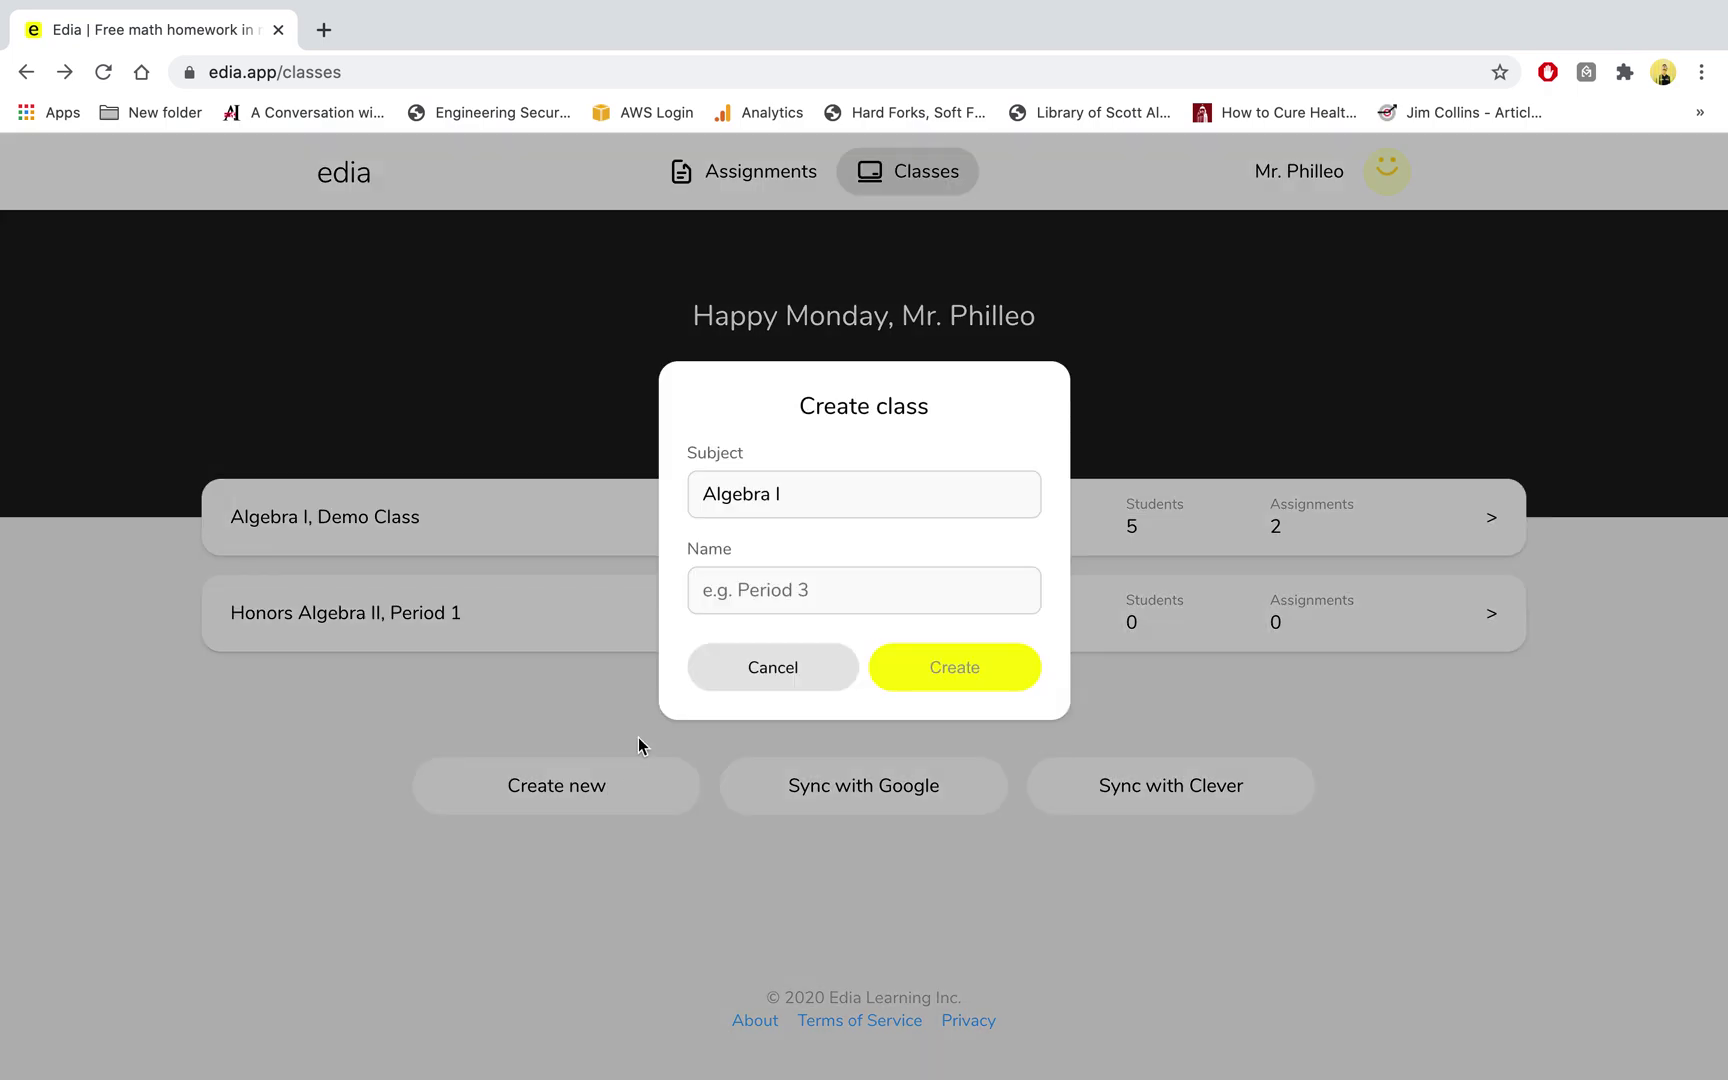
click(827, 505)
key(super+BackSpace)
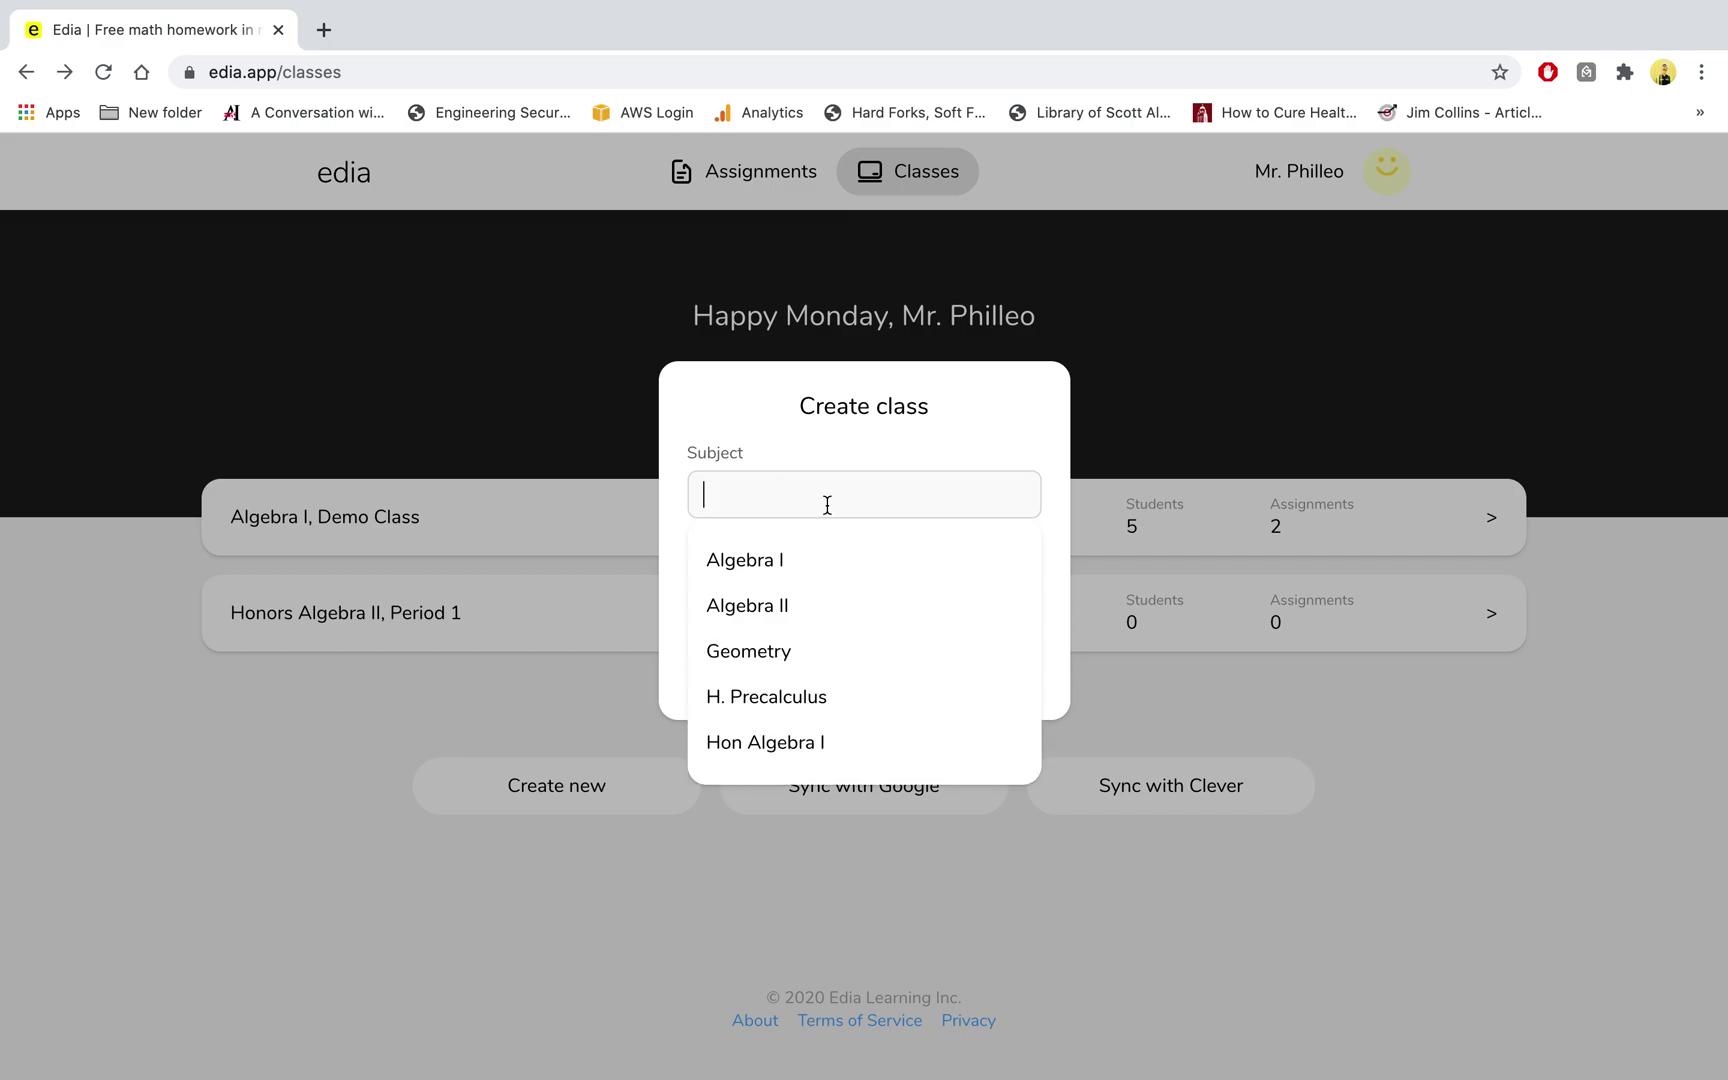
click(822, 615)
click(793, 608)
text(Period 6)
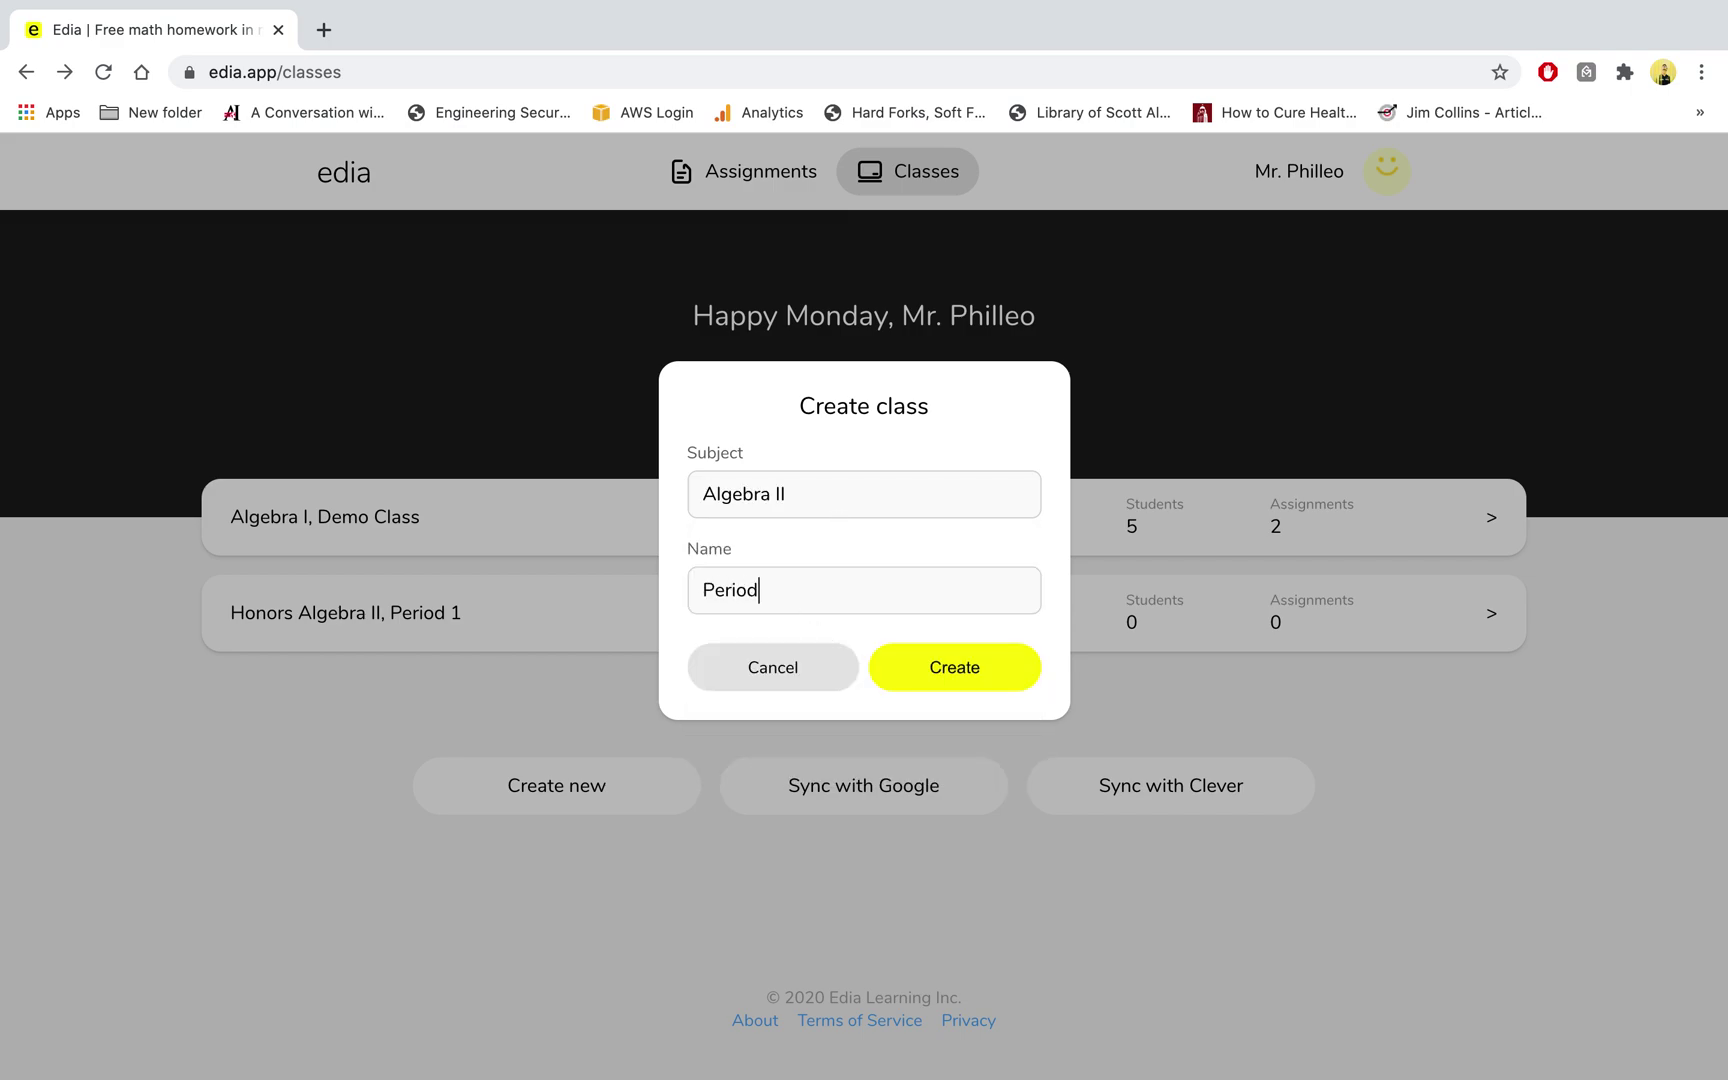
click(927, 688)
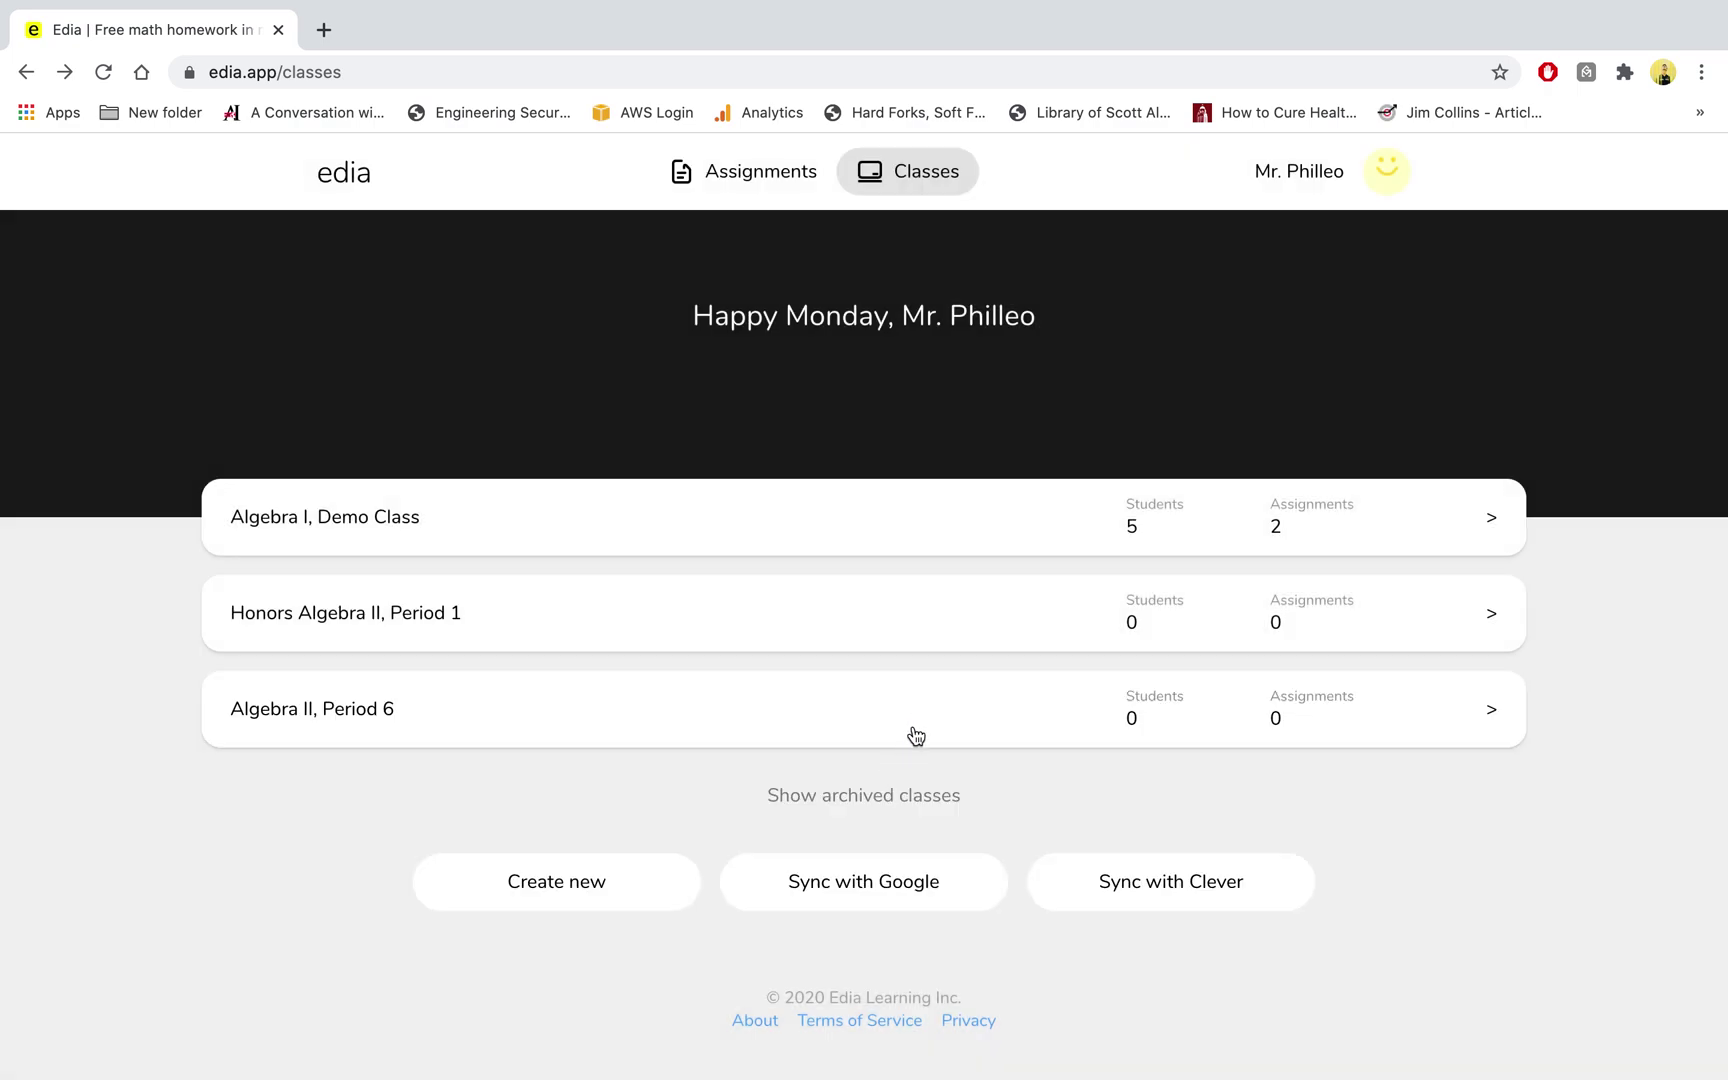
Copy the invite link of Algebra II, Period 6, preview its student sign-up page in a new browser tab, and close both views
click(912, 727)
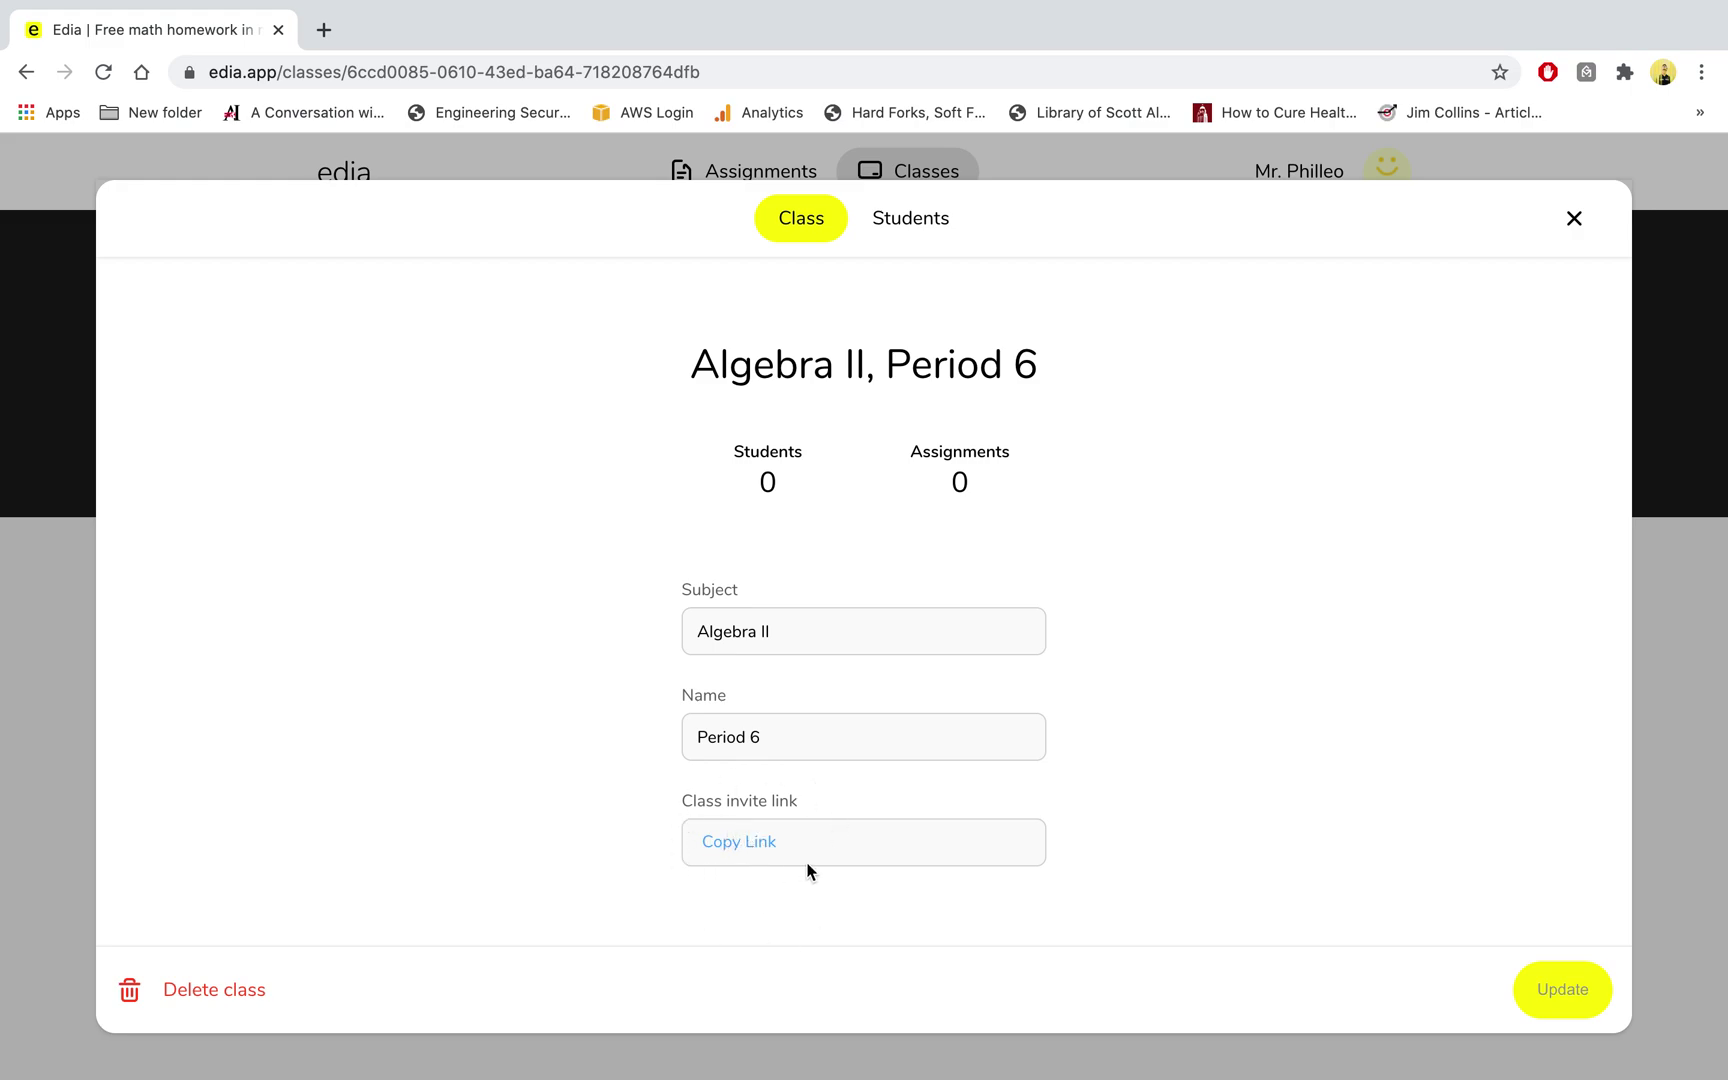
click(750, 843)
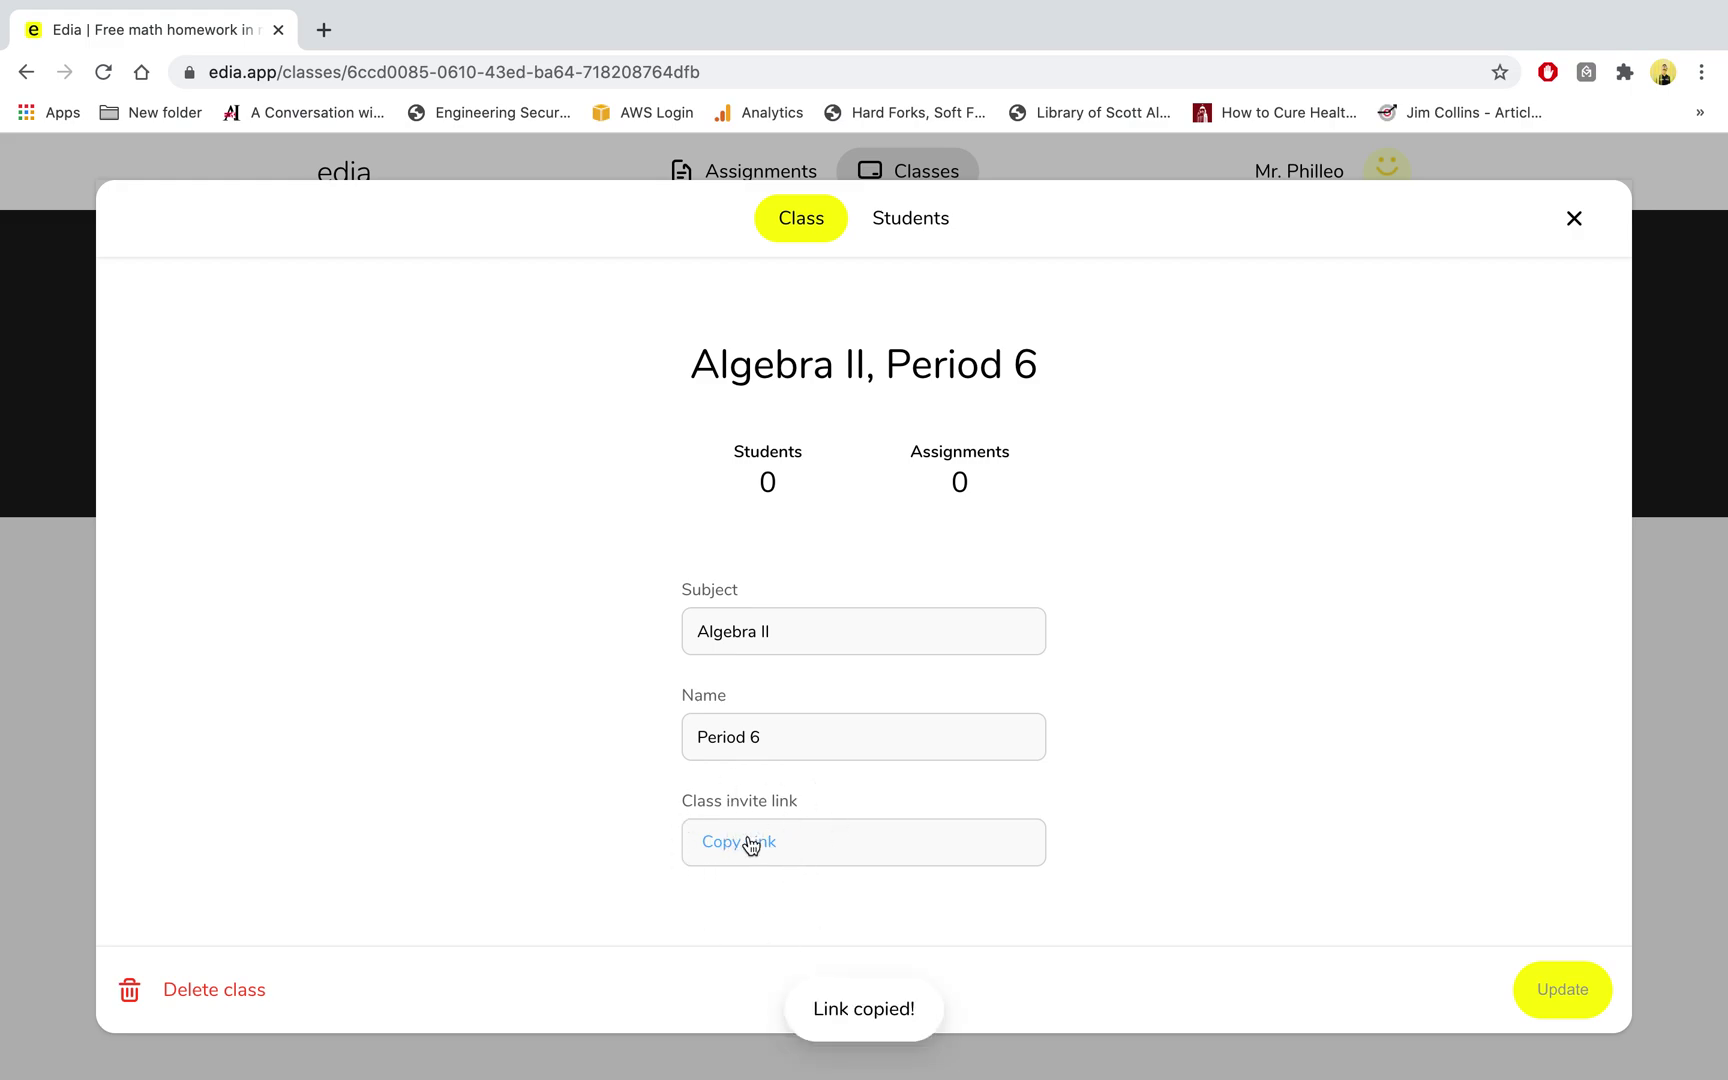
key(super+t)
key(super+v)
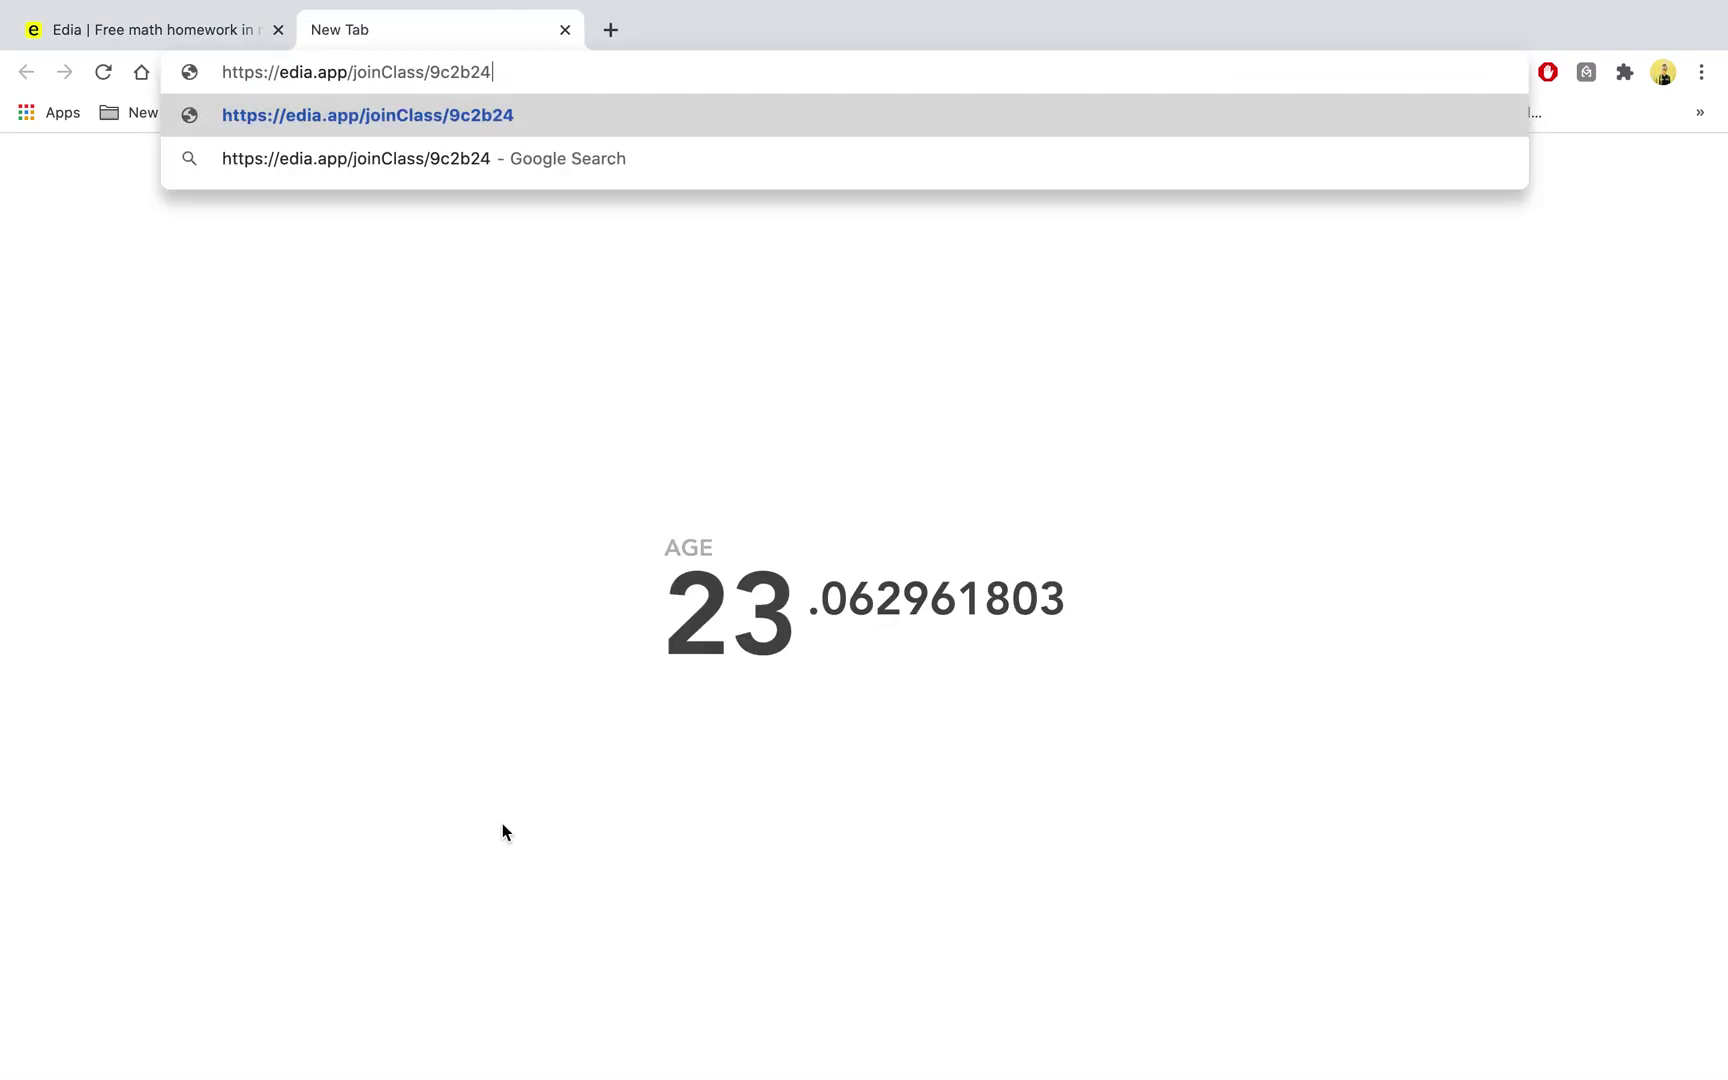
key(Return)
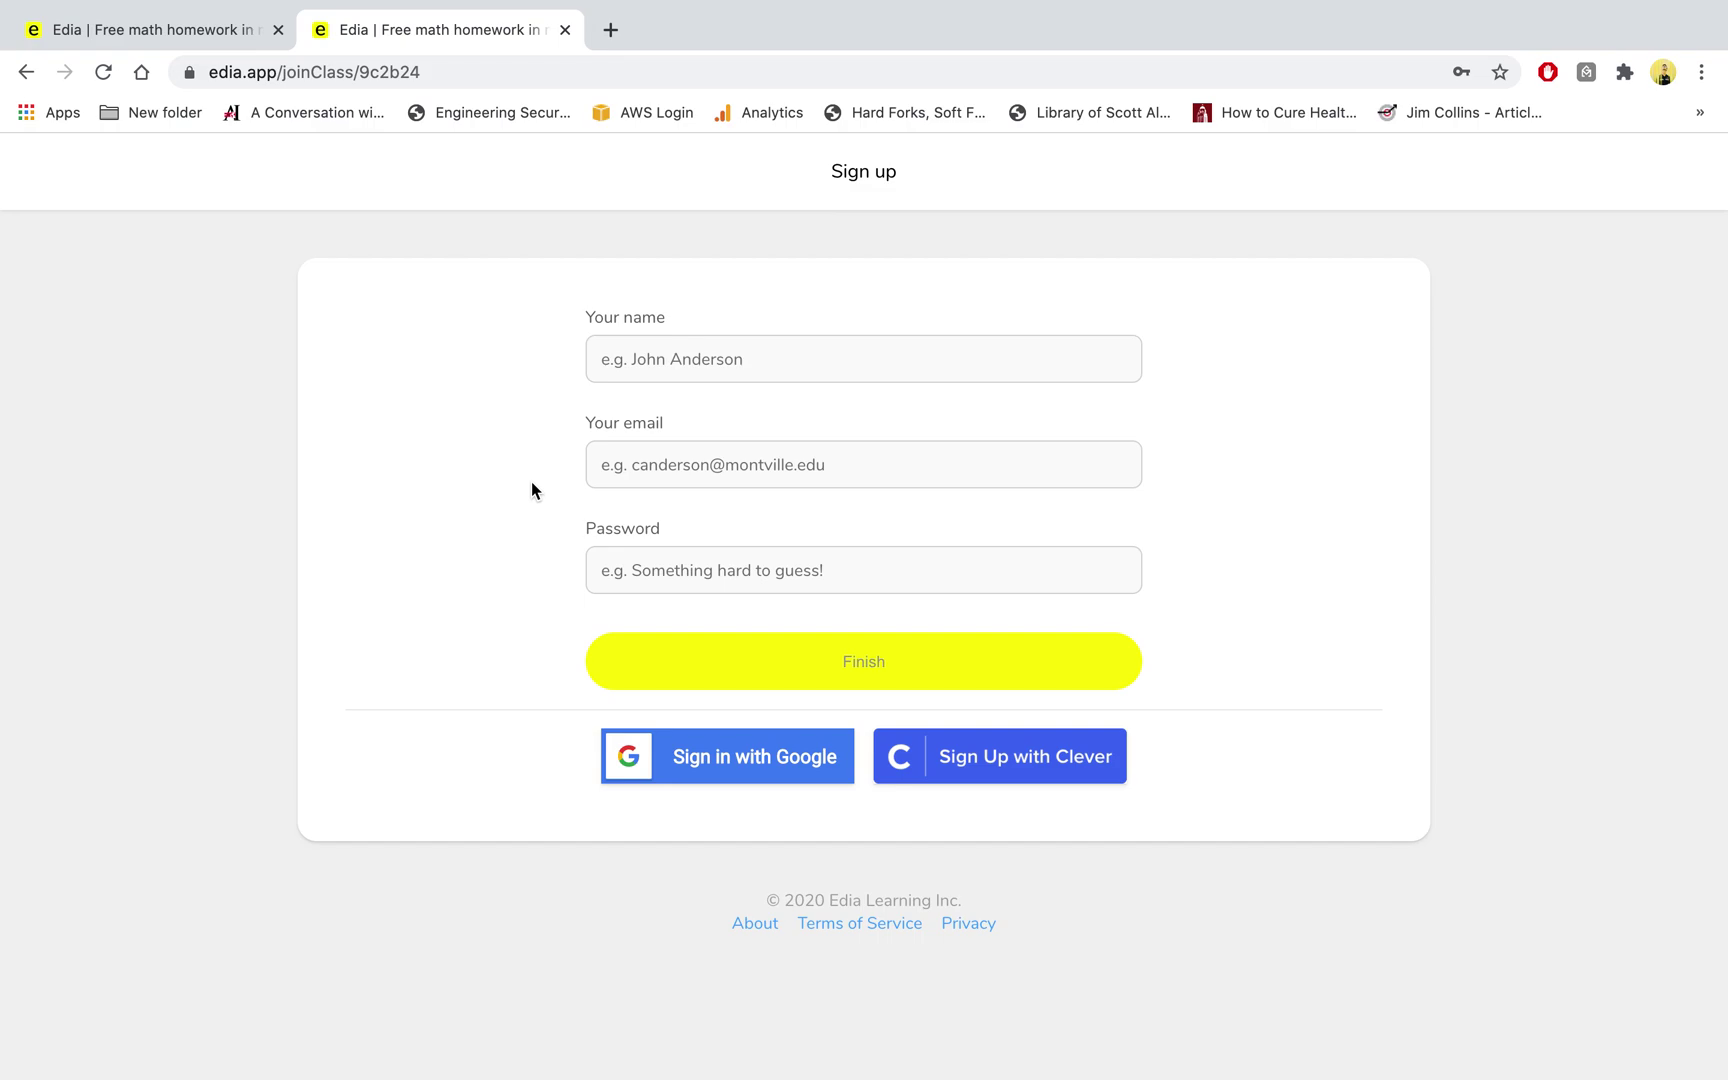
key(super+w)
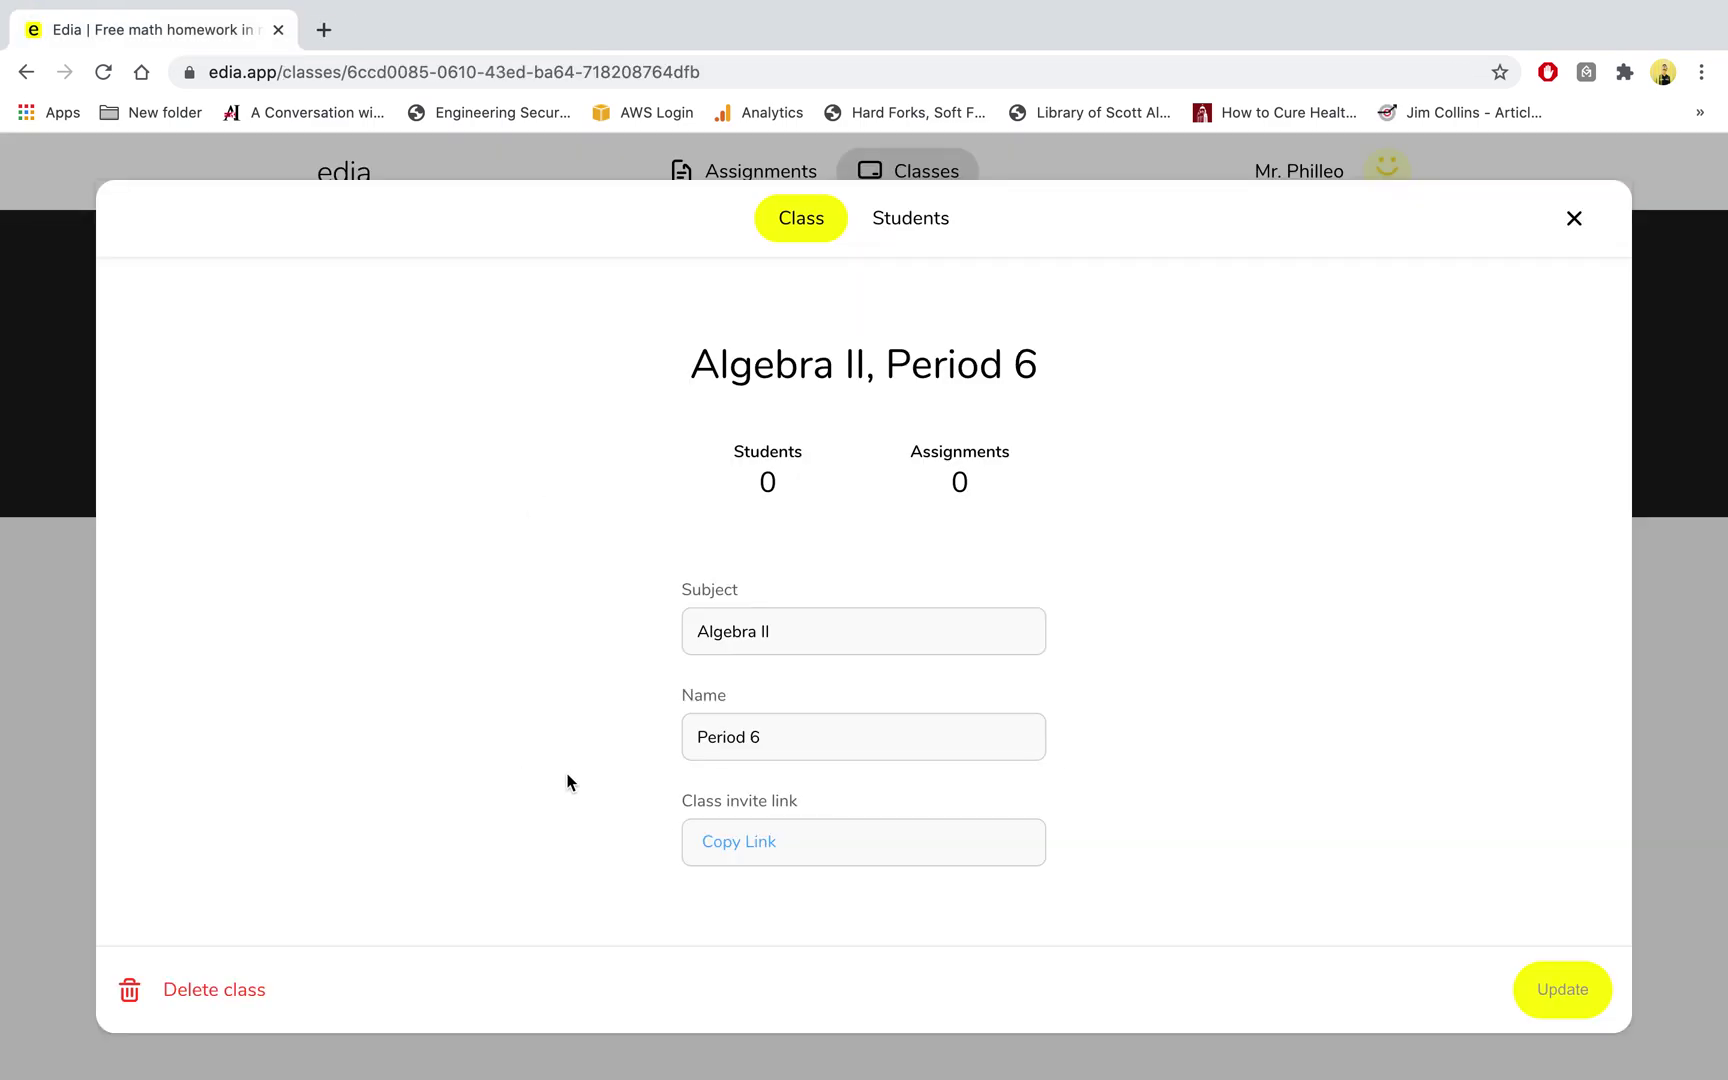
click(921, 174)
Return to the assignments overview, view the Contact us form for sending feedback, and close it without sending a message
click(781, 180)
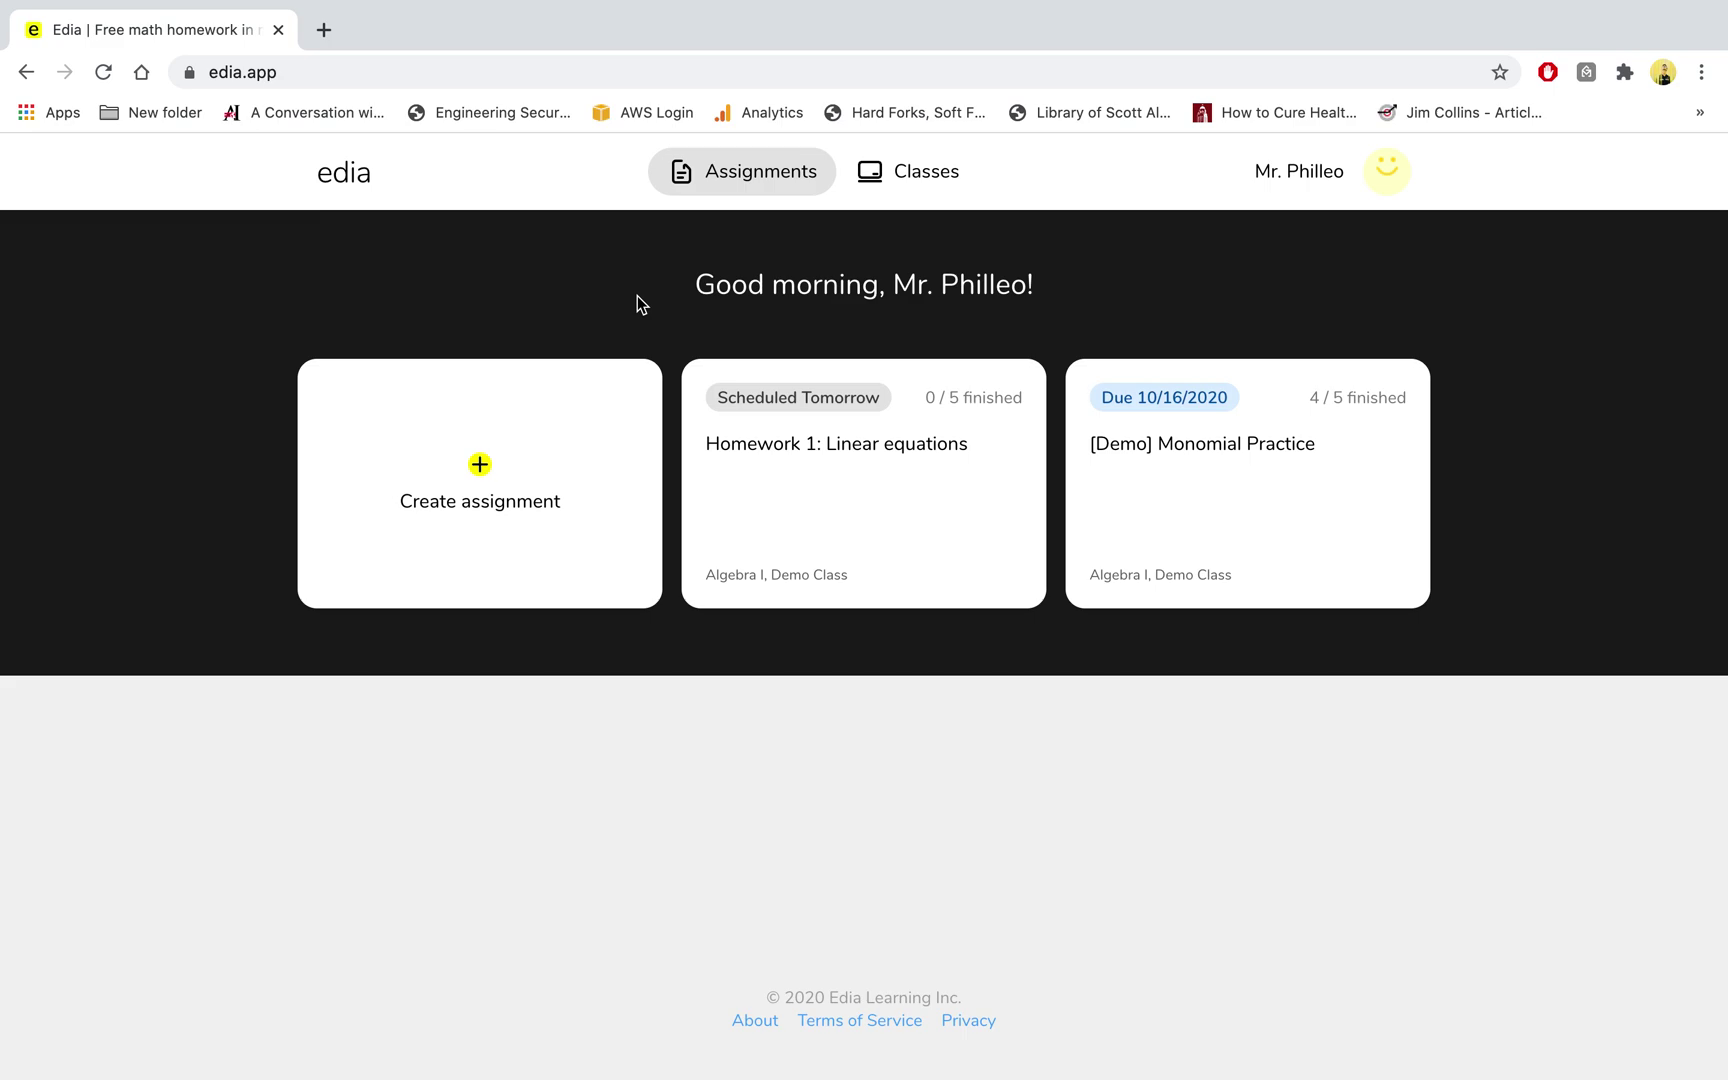
click(1297, 174)
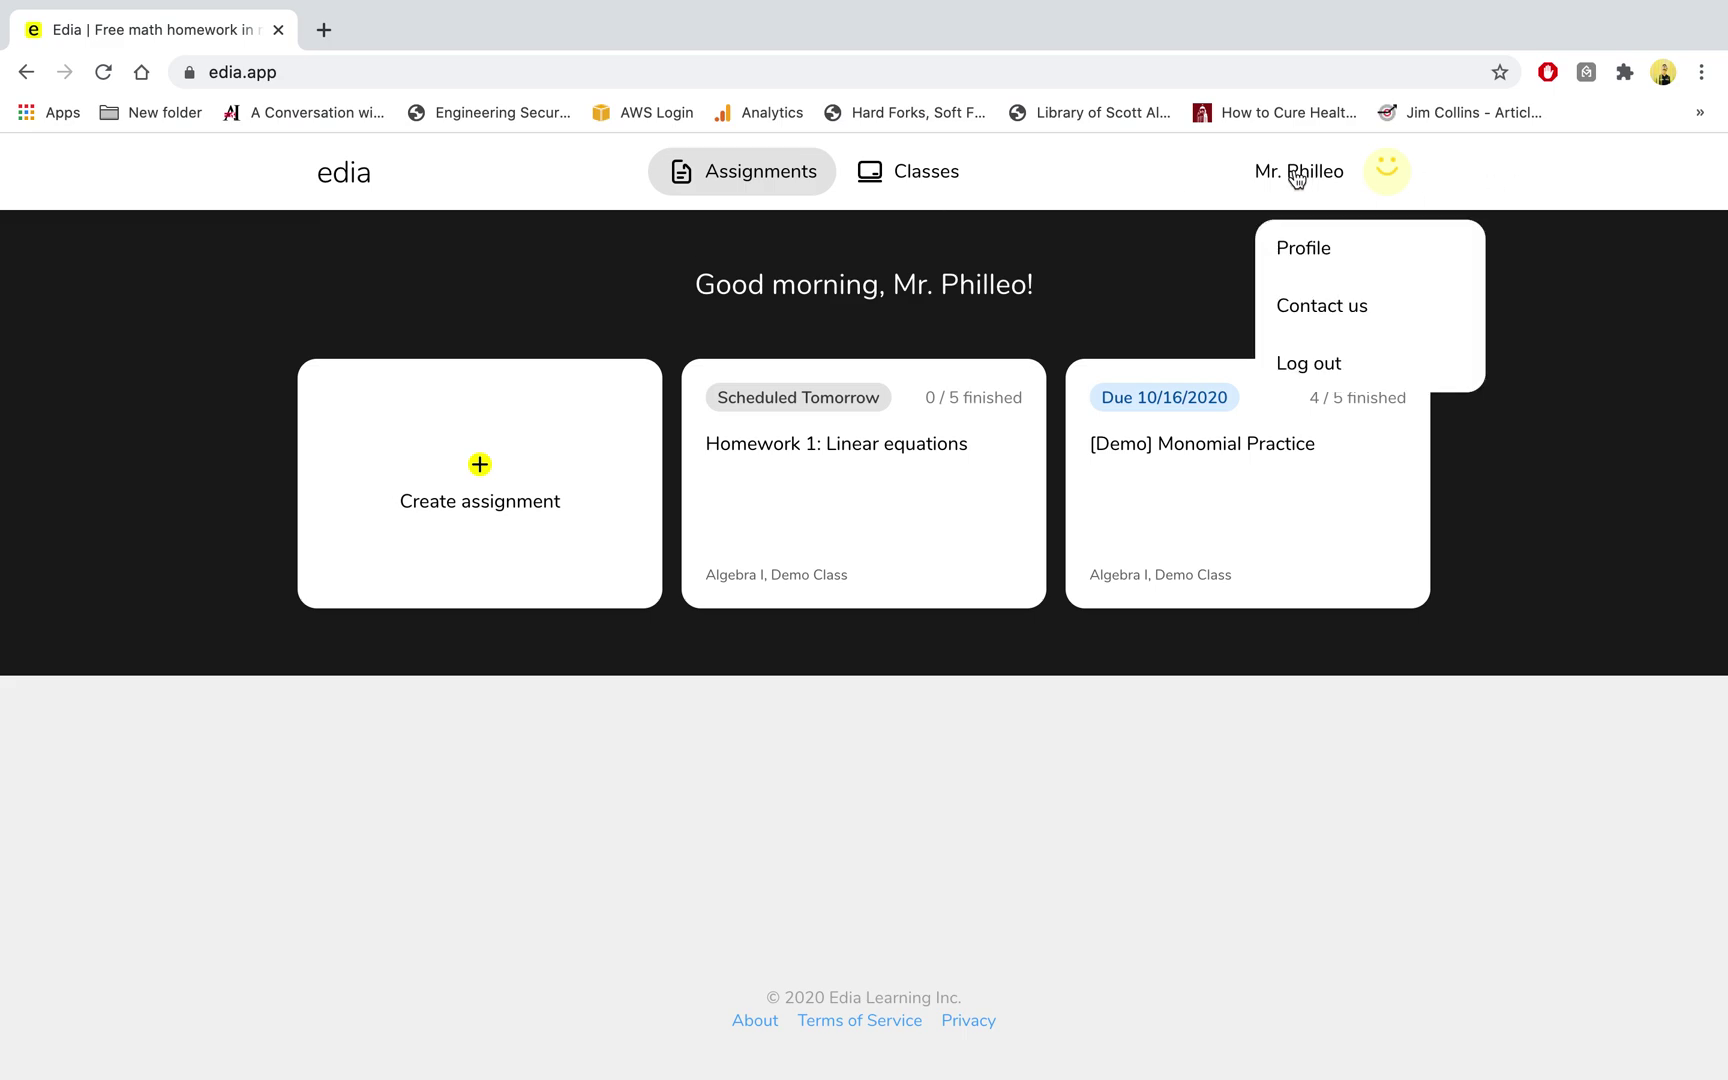
click(1321, 300)
click(866, 609)
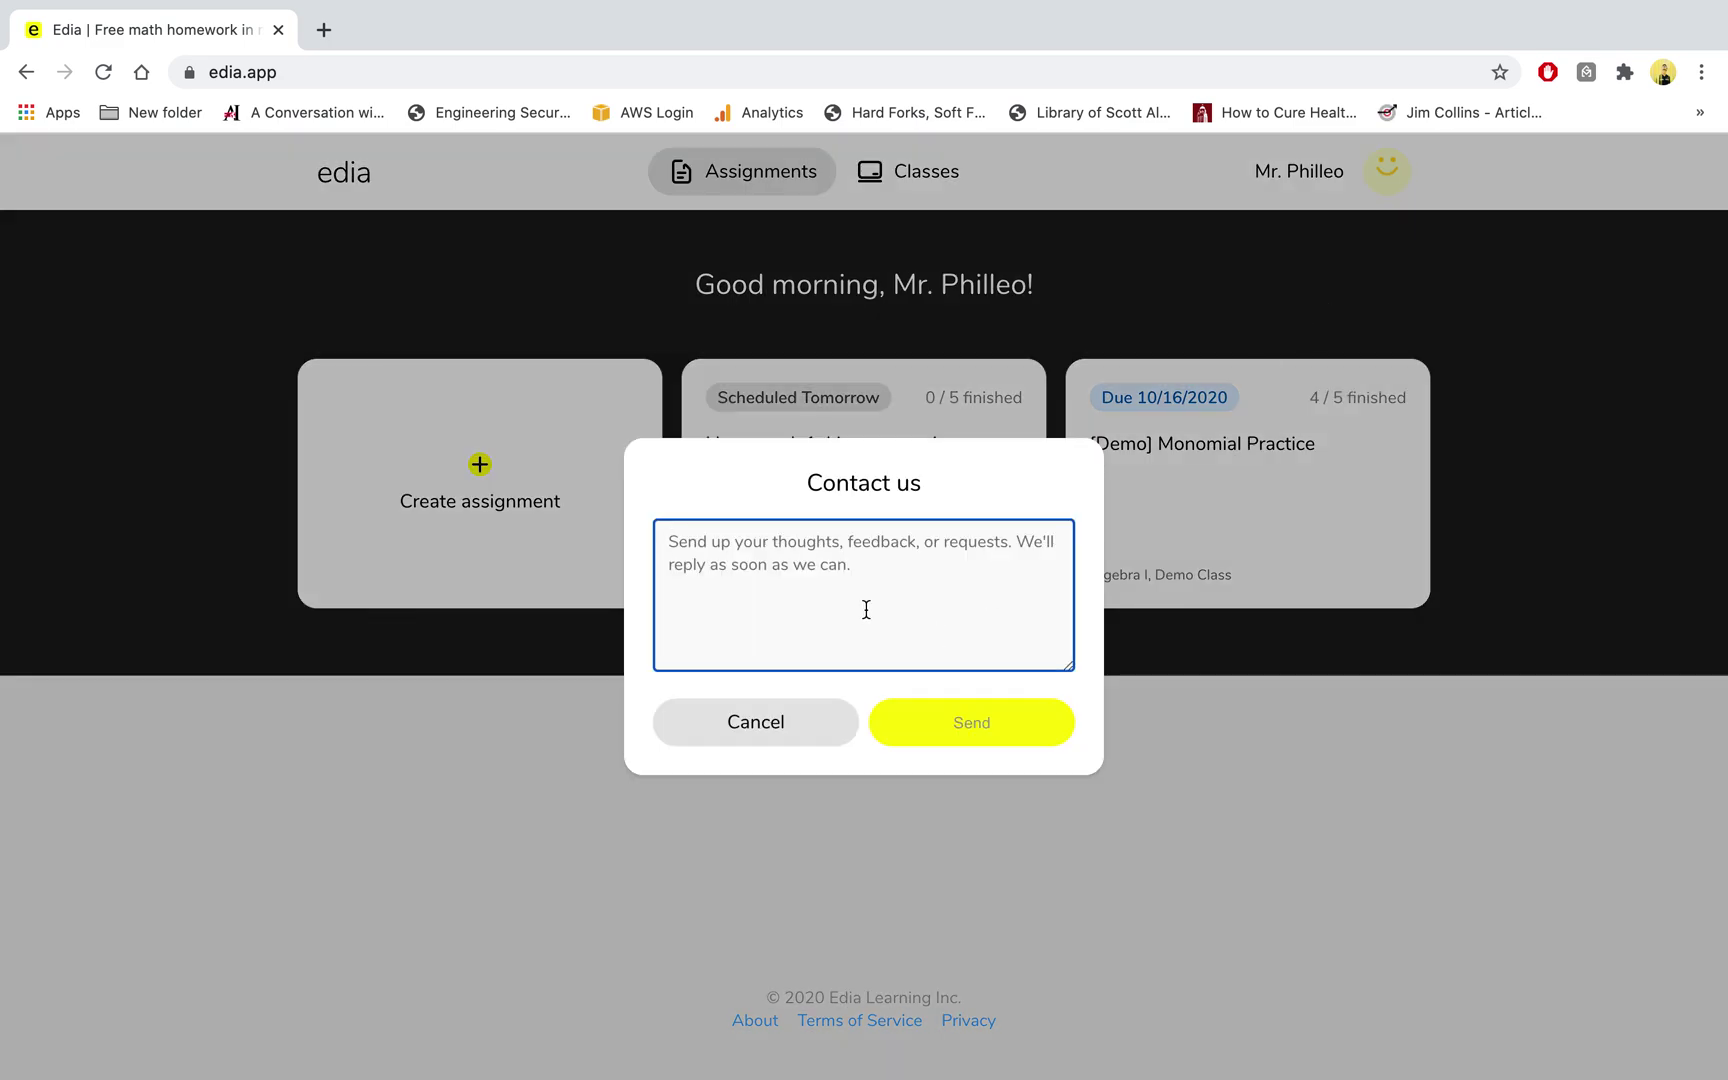
click(757, 722)
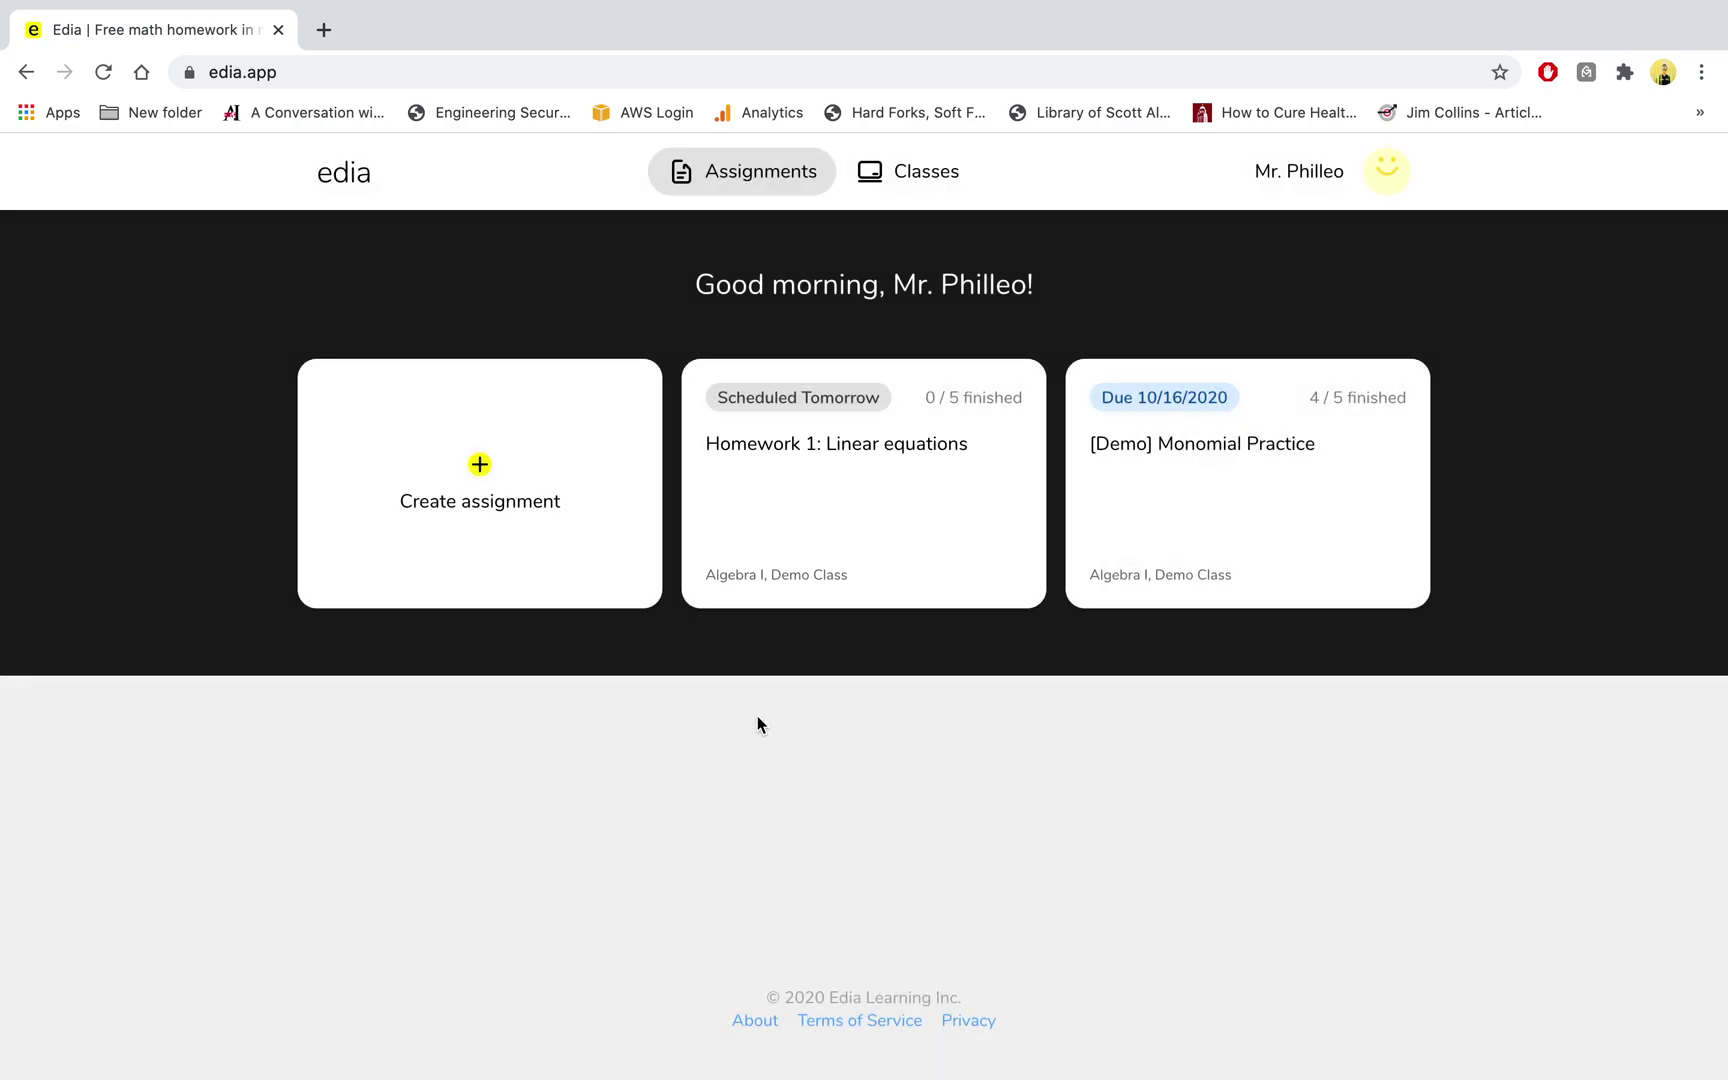